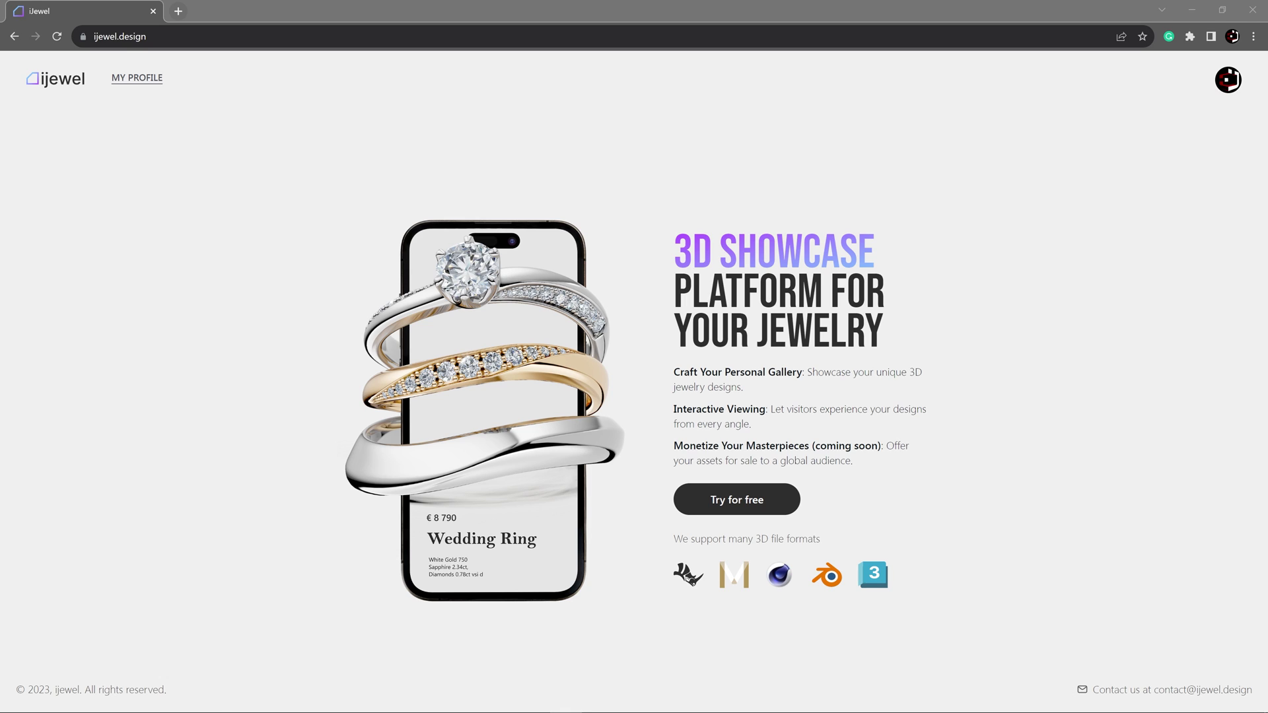
Step: Focus the browser and scroll through the iJewel page
click(297, 406)
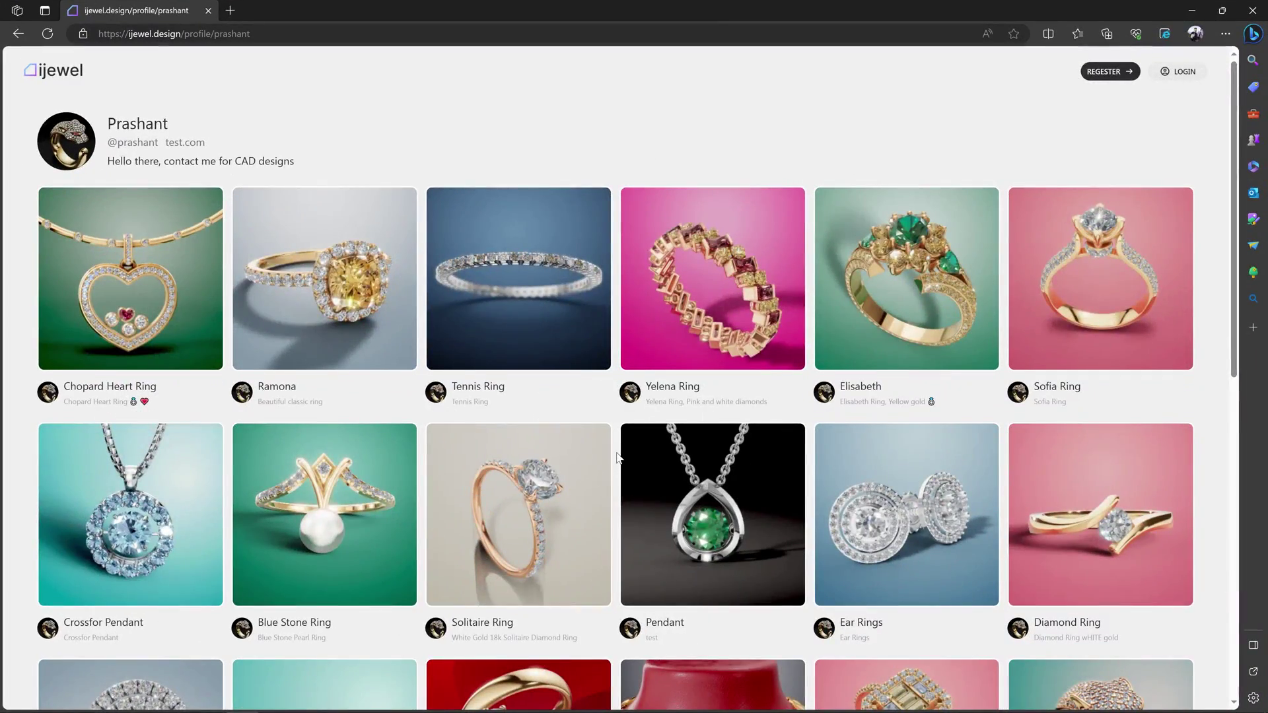
scroll(617, 457, down, 7)
scroll(617, 457, up, 6)
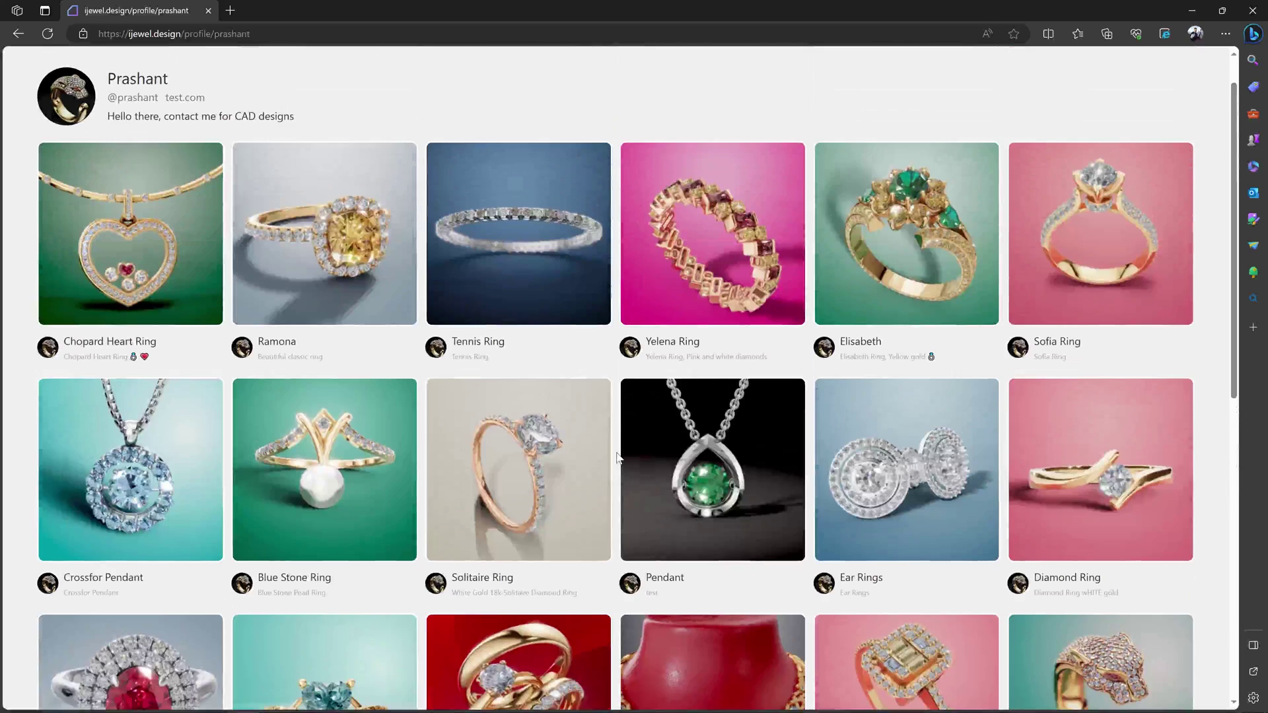
scroll(618, 458, up, 1)
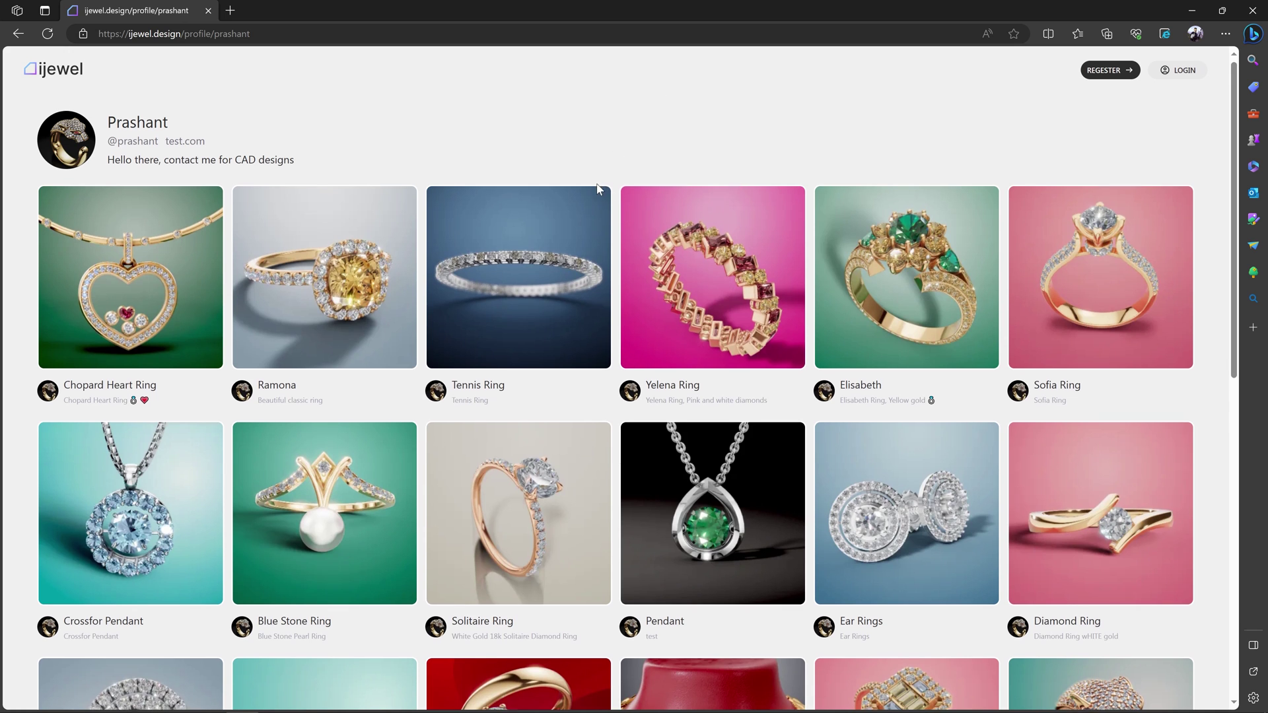
scroll(661, 455, down, 2)
scroll(661, 454, up, 2)
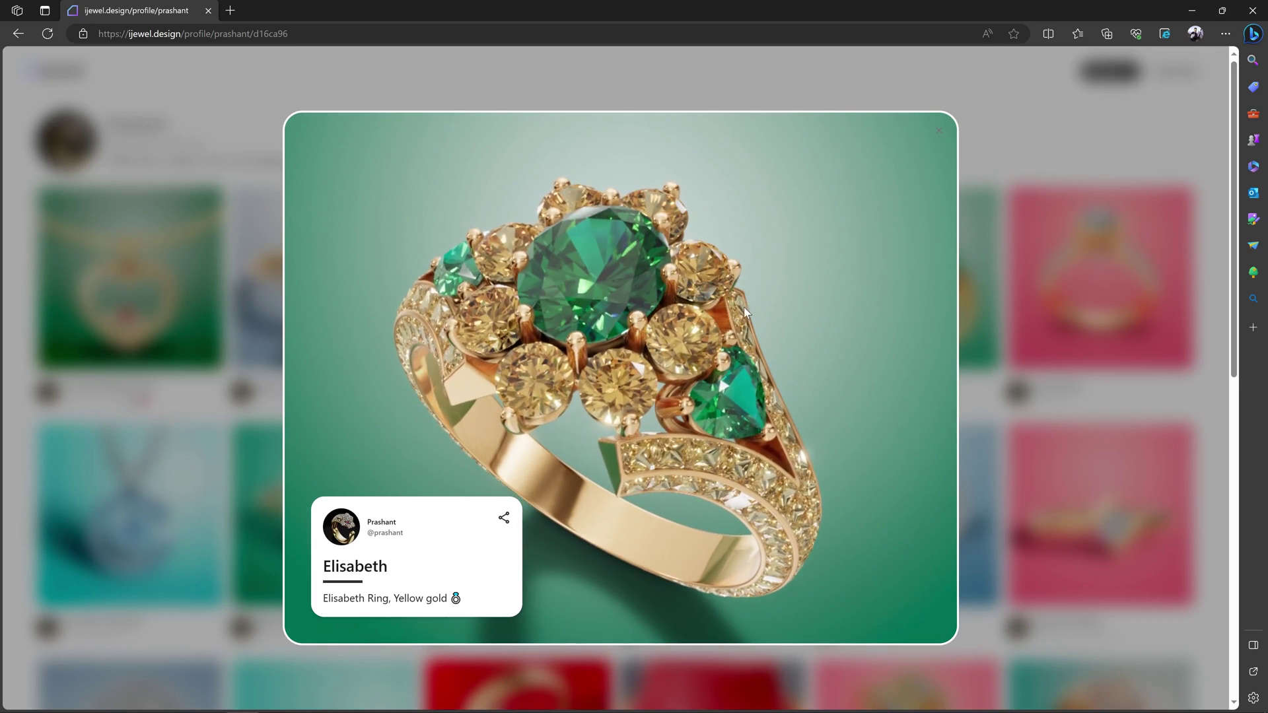
Step: Close the Elisabeth ring viewer and go to your own profile with the Clover ring
click(1033, 157)
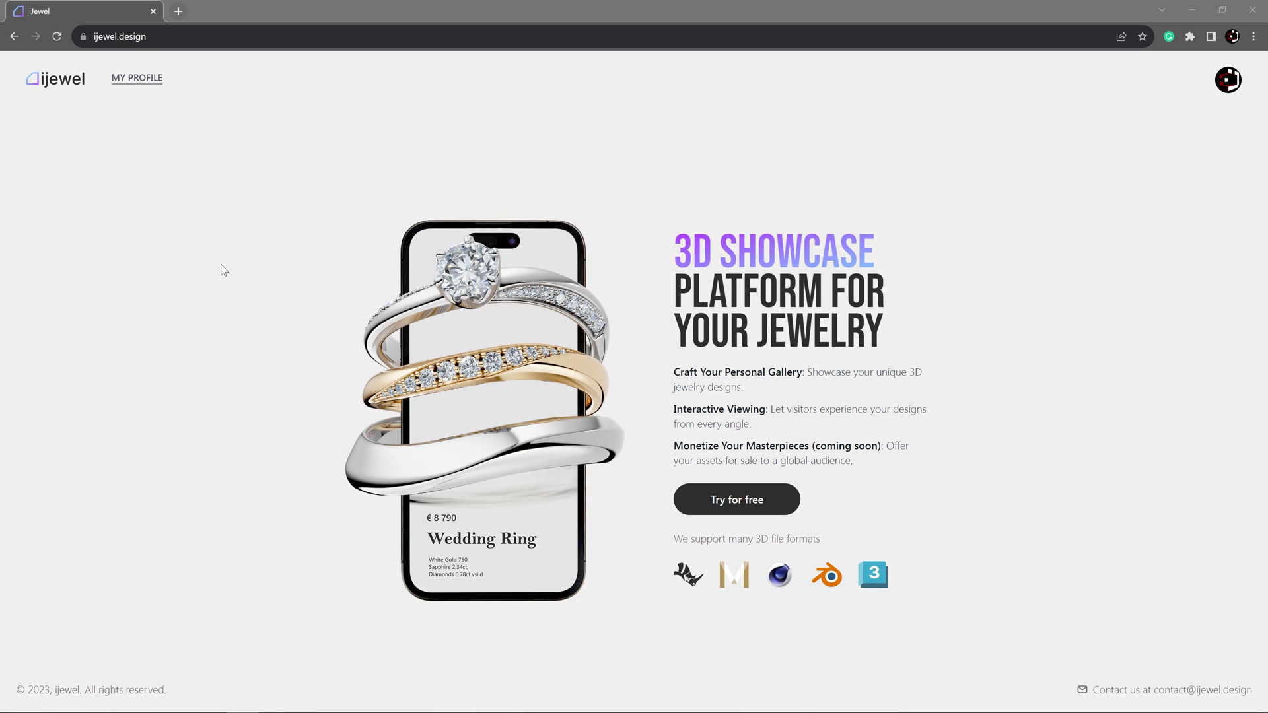
click(220, 265)
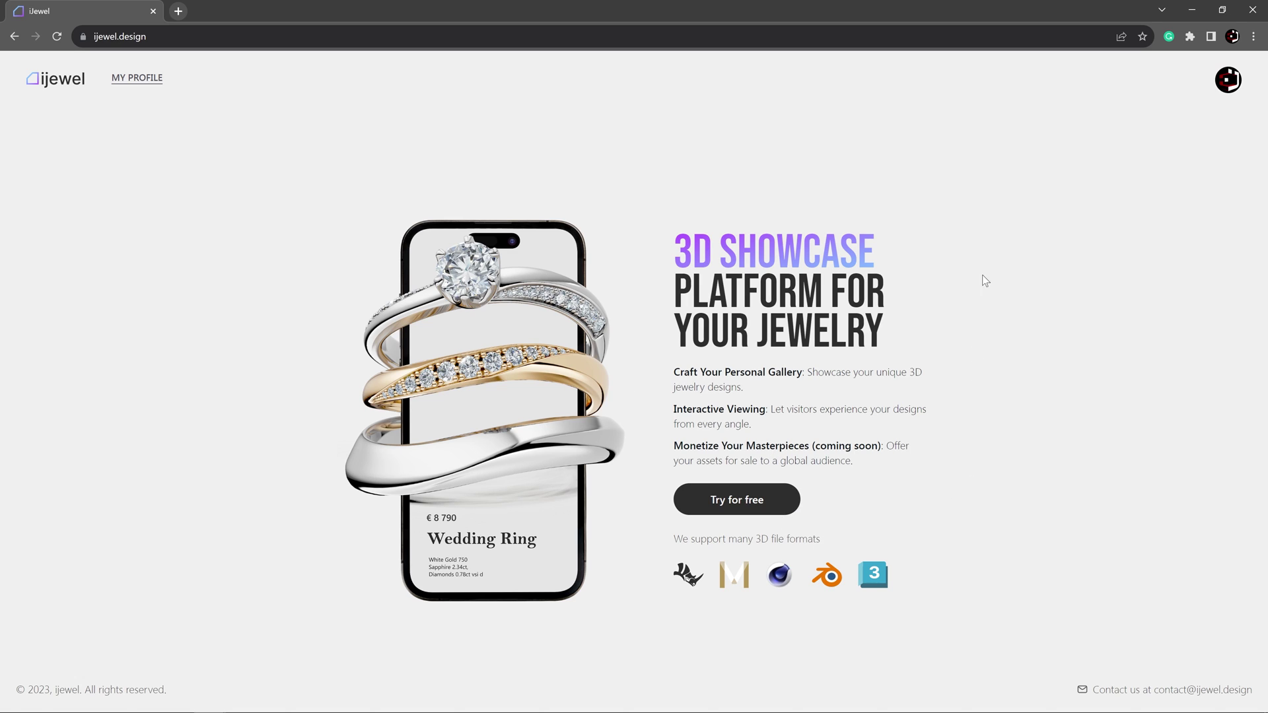
click(138, 79)
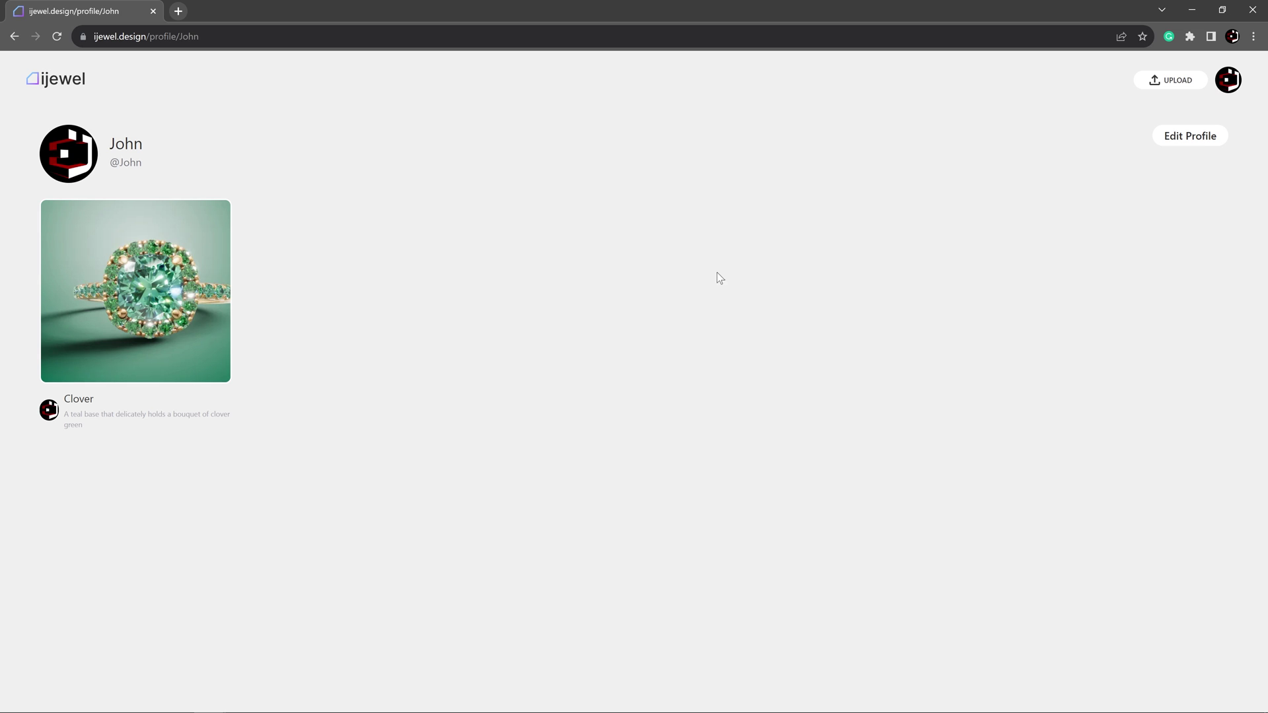
Step: Upload ramona_ring.glb as a new model titled 'Test', described 'This is a test'
click(1170, 83)
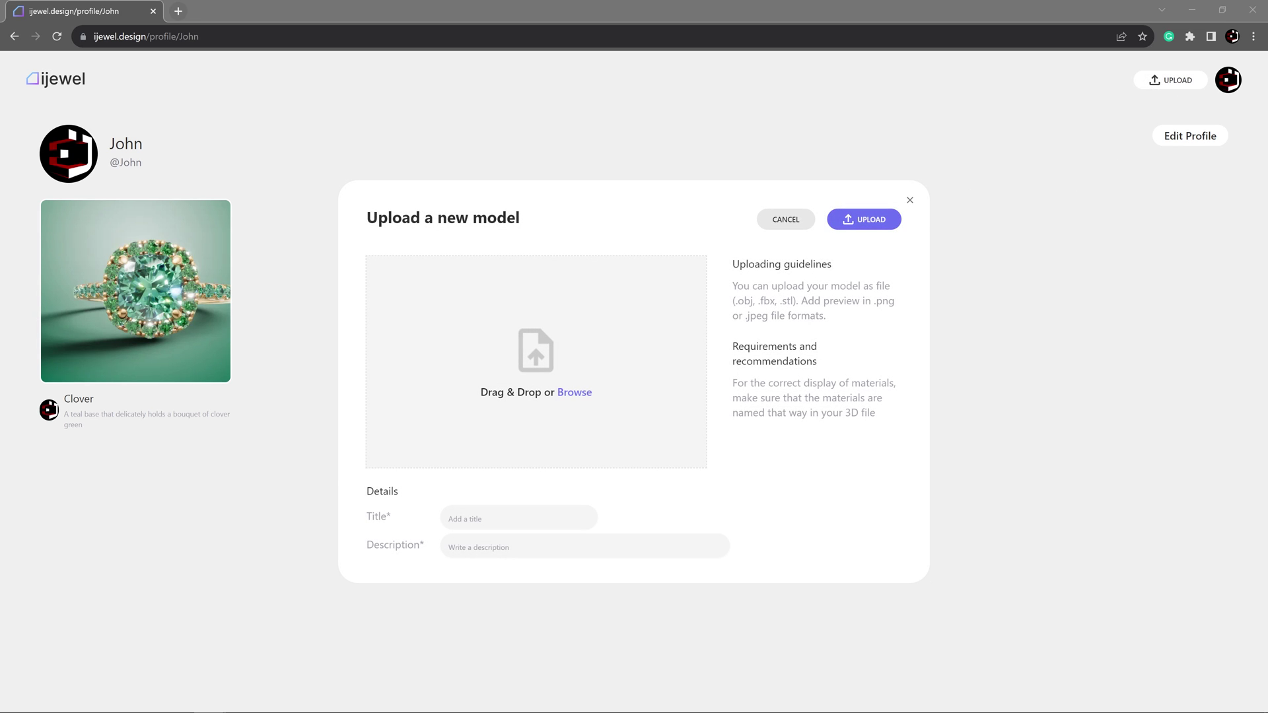
drag(0, 456, 488, 376)
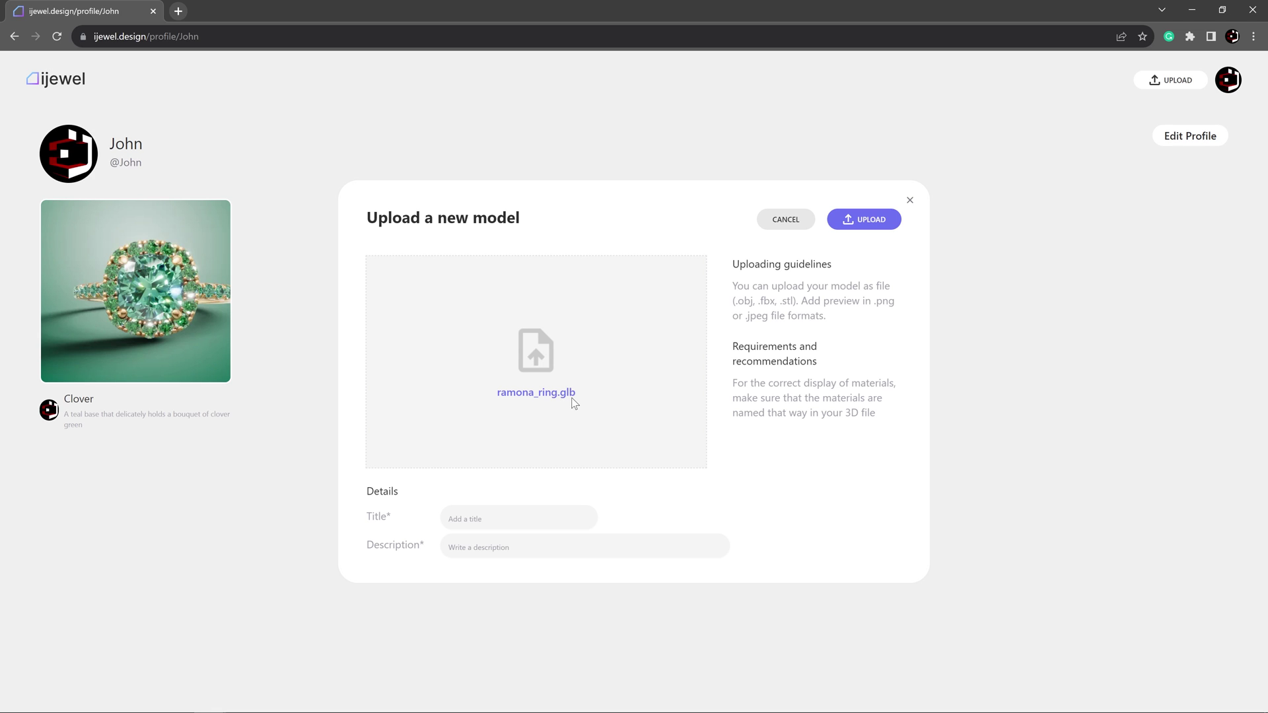
click(484, 518)
text(Test)
key(Tab)
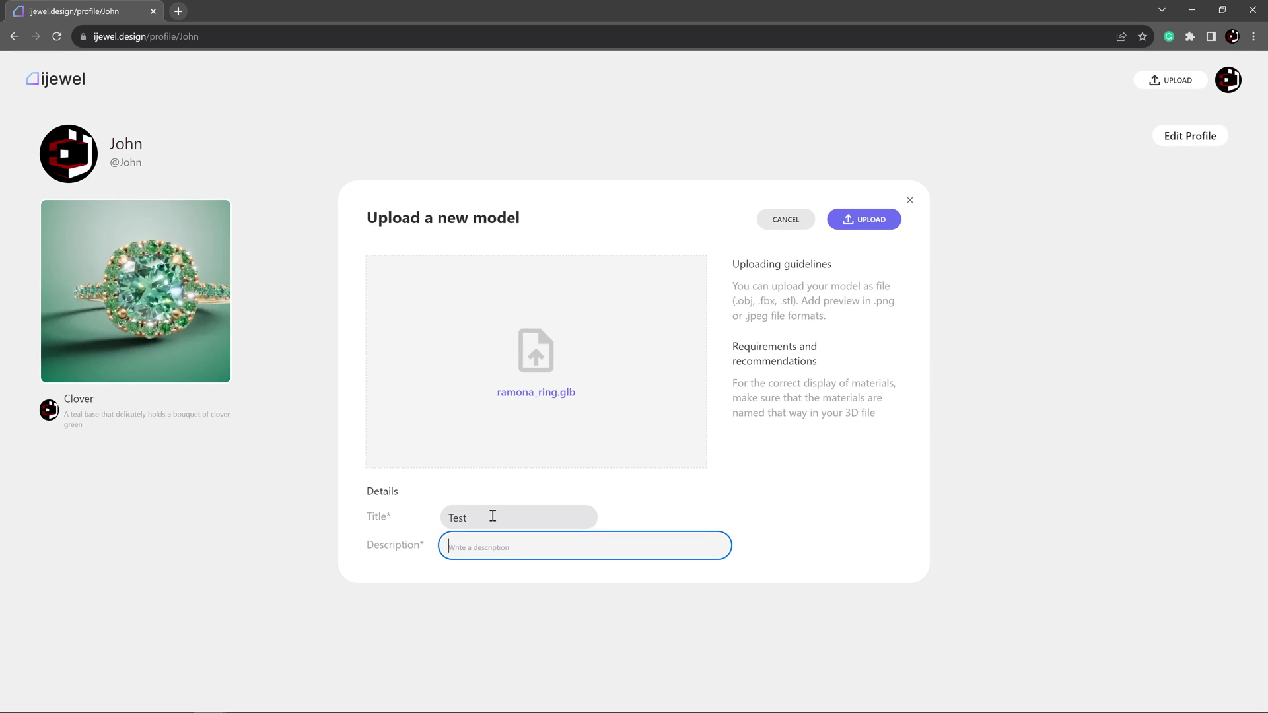
text(This is a test)
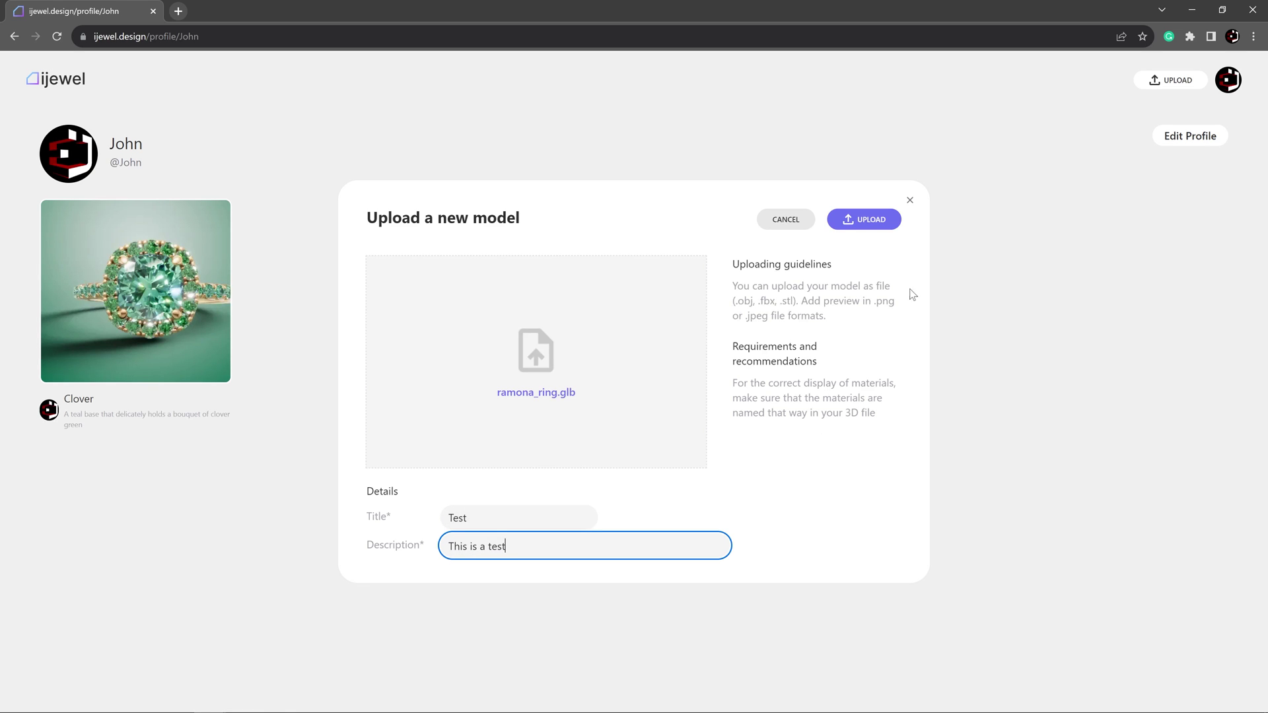
click(867, 224)
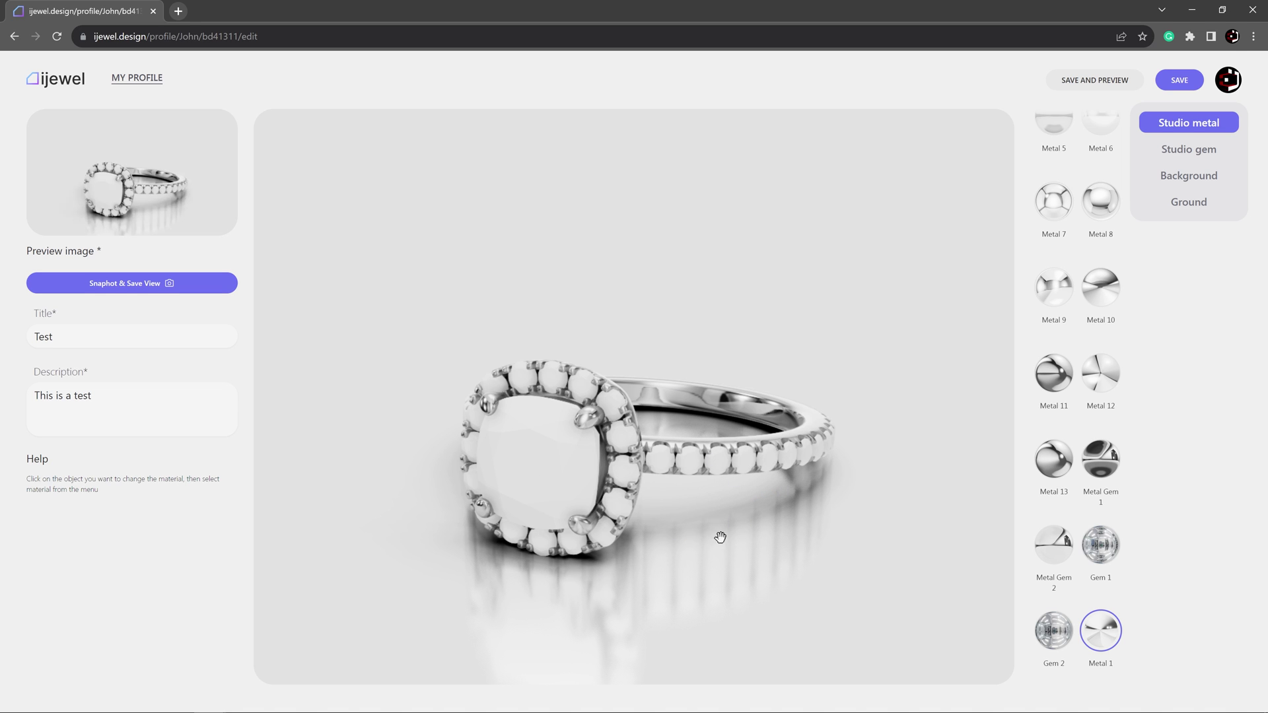
Step: Orbit and zoom around the ring to inspect the halo and the band's top
drag(718, 532, 638, 364)
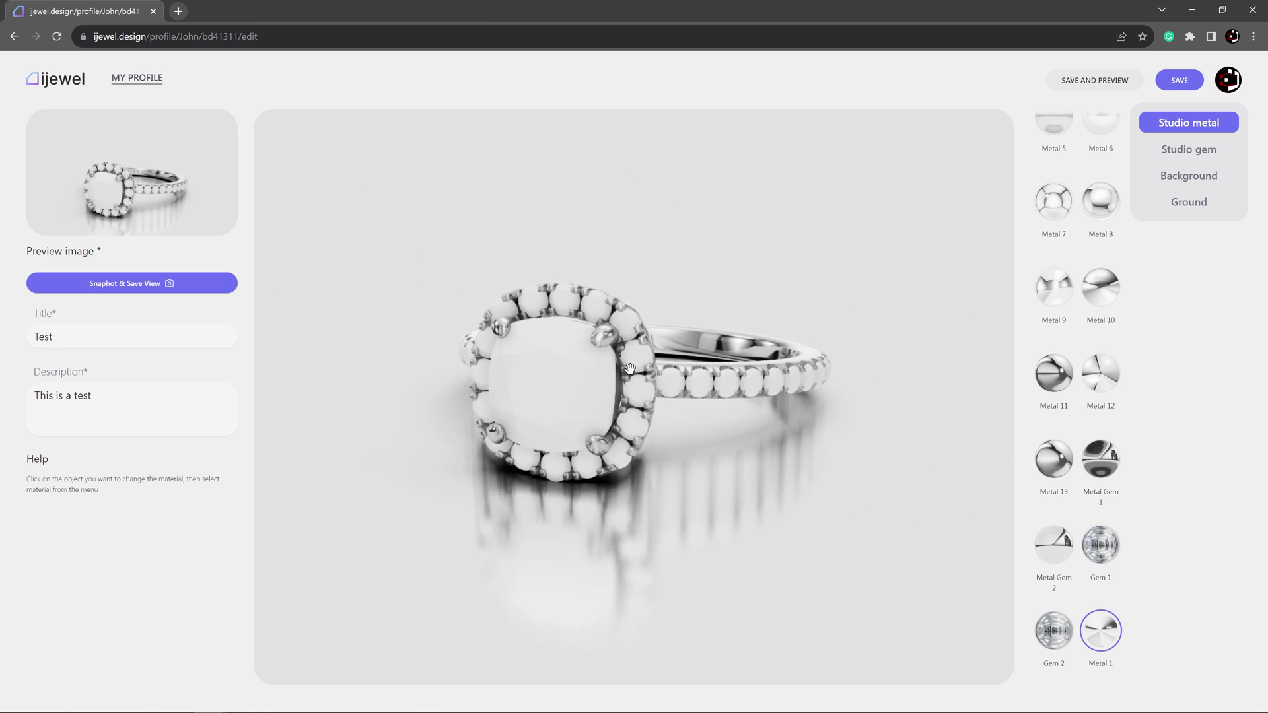
scroll(629, 368, up, 3)
scroll(627, 363, down, 4)
scroll(634, 371, up, 1)
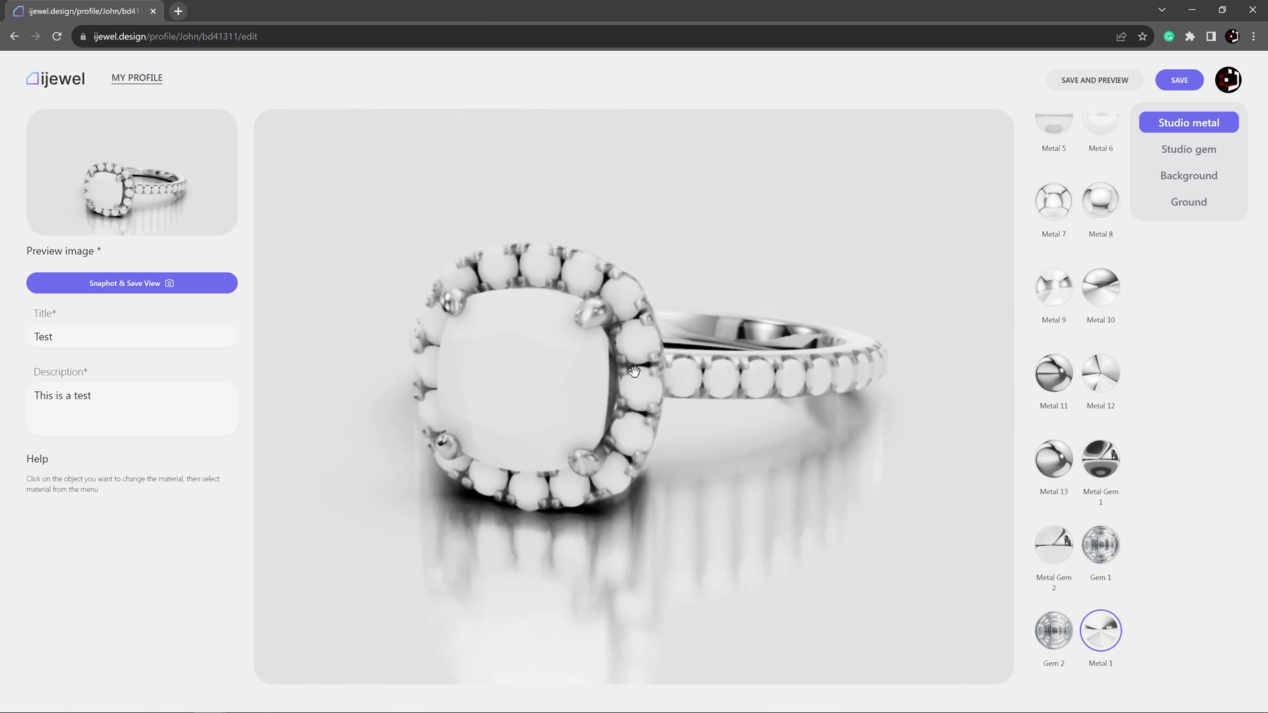
scroll(634, 371, up, 3)
scroll(644, 396, down, 4)
scroll(759, 462, up, 3)
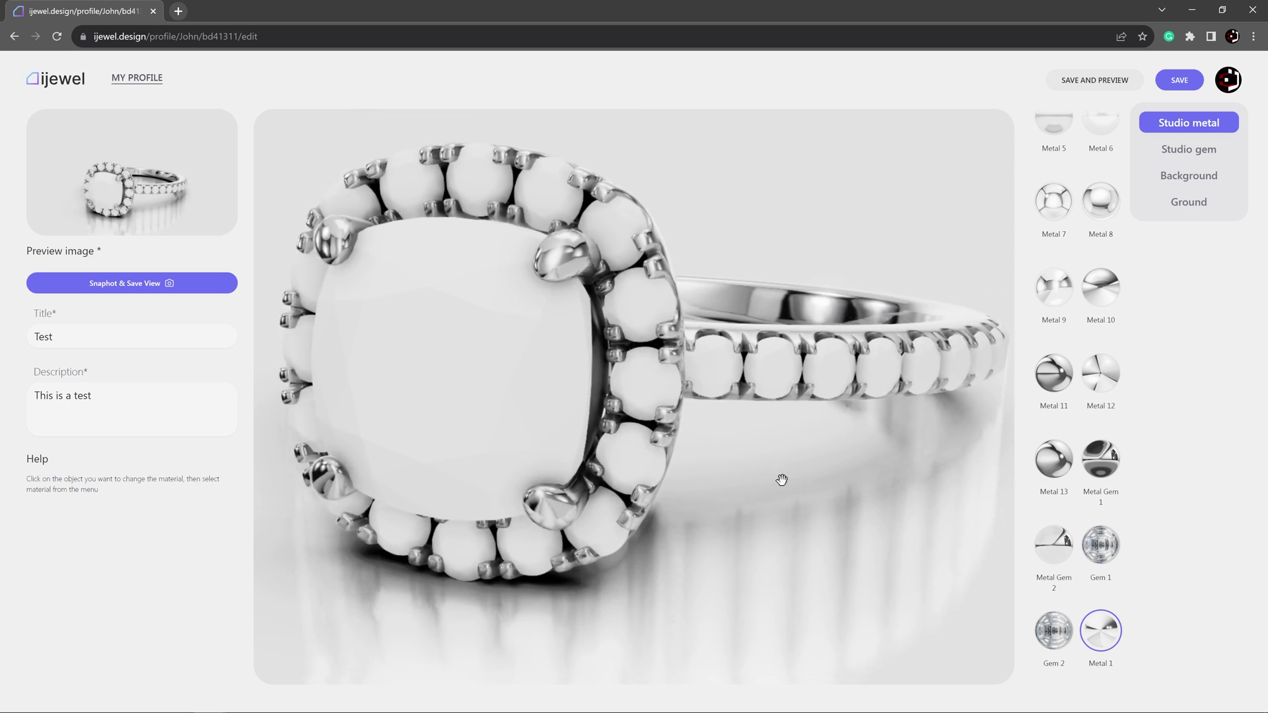
scroll(781, 479, down, 4)
drag(744, 453, 716, 482)
Step: Test selection on the band, centre gem and side stones, then deselect the ring
click(670, 296)
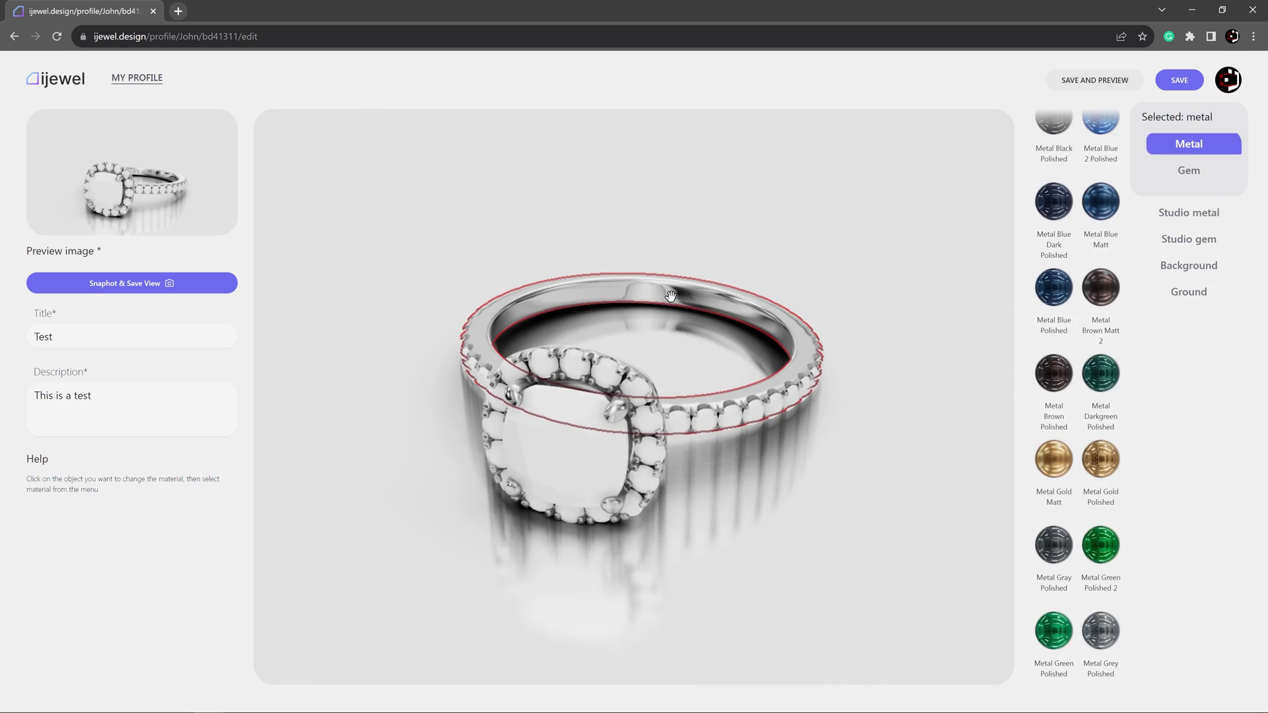
click(629, 422)
click(725, 423)
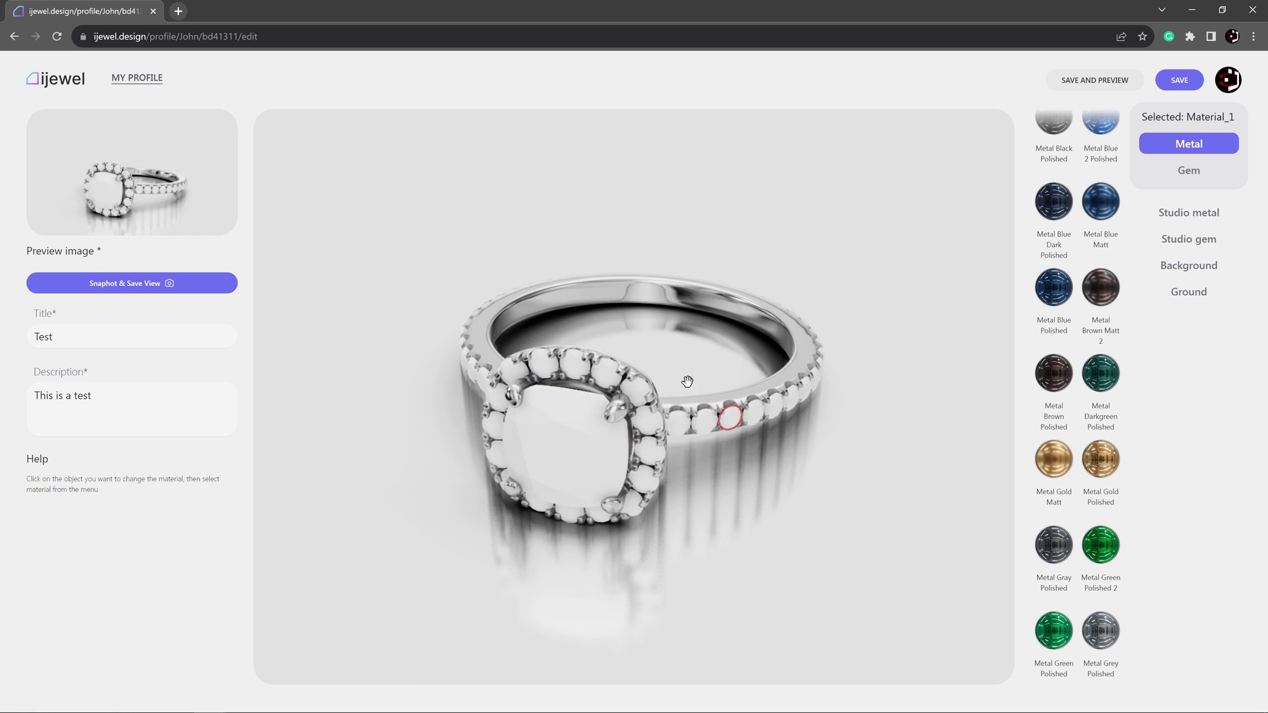
click(781, 305)
click(553, 451)
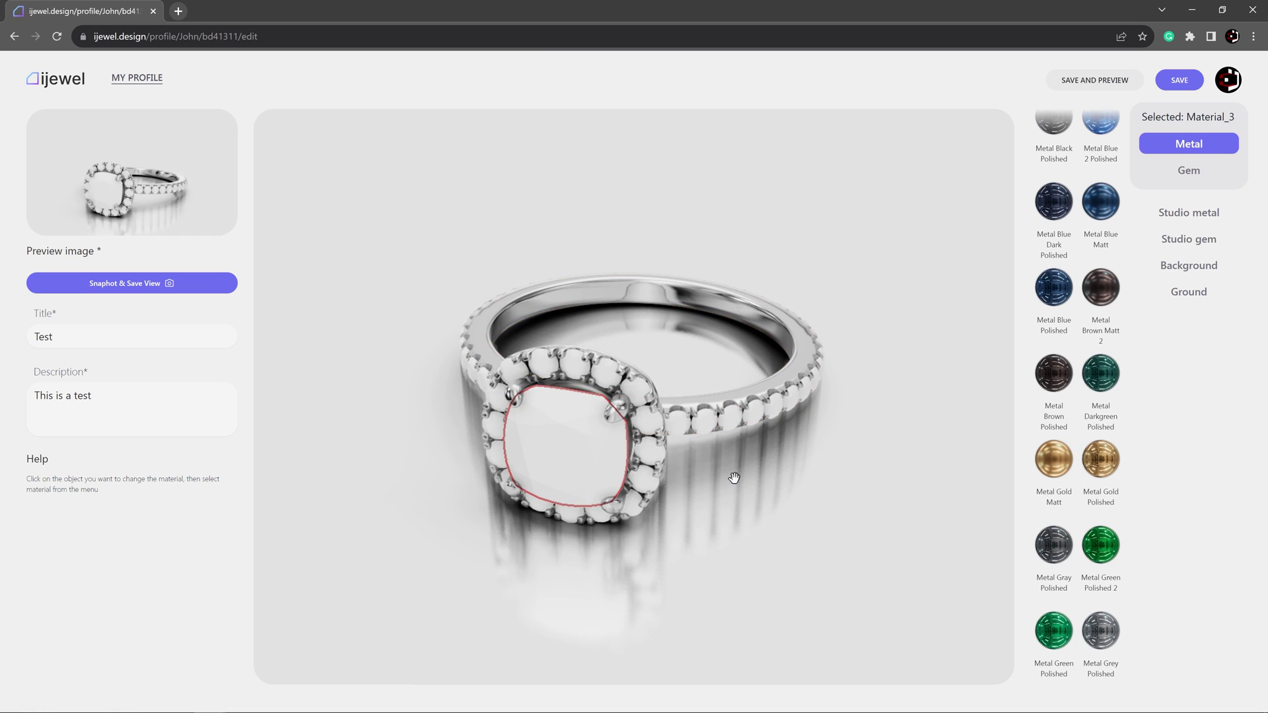
click(734, 476)
click(737, 313)
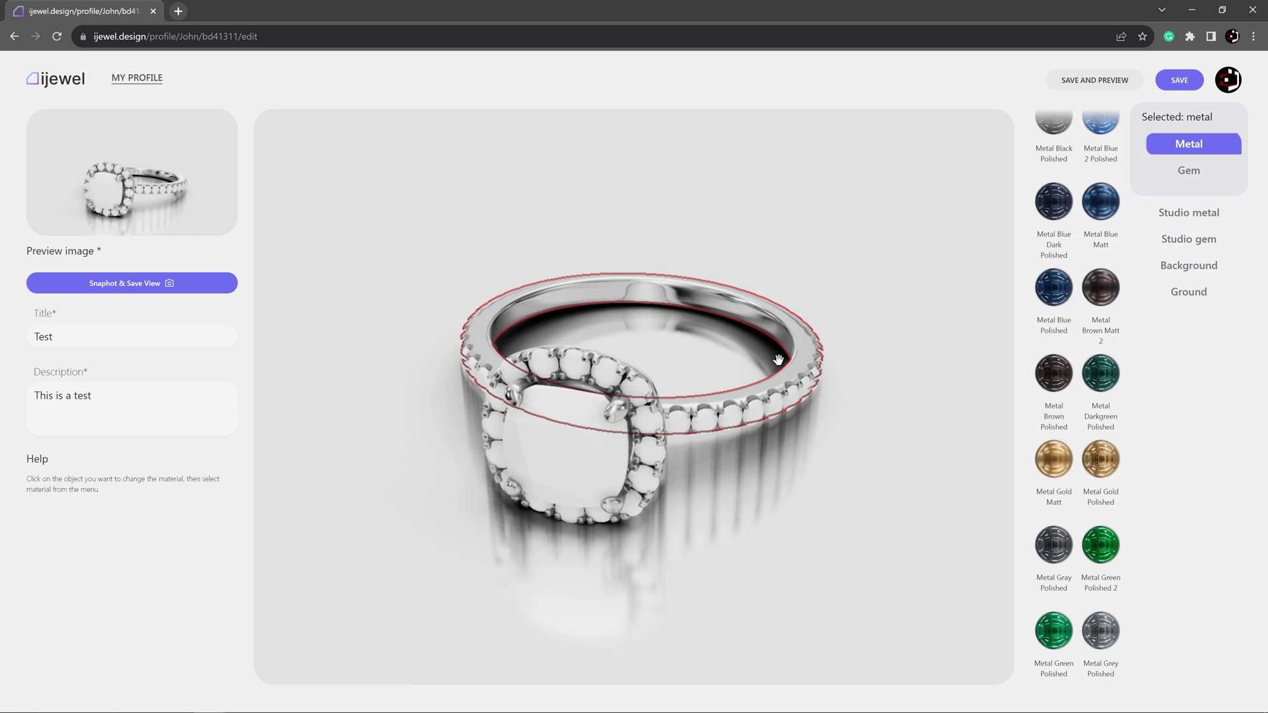
click(765, 505)
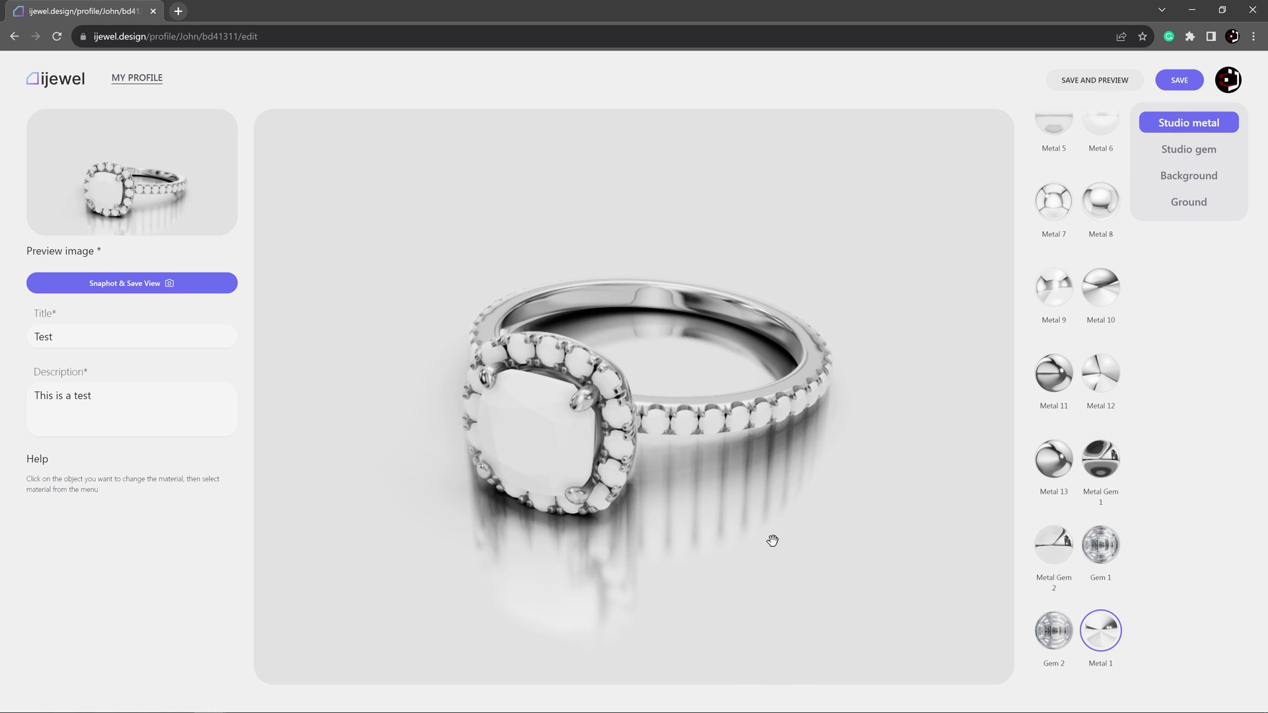
Step: Try selecting the centre and halo stones, then pick the centre stone (Material_3)
click(535, 423)
click(722, 475)
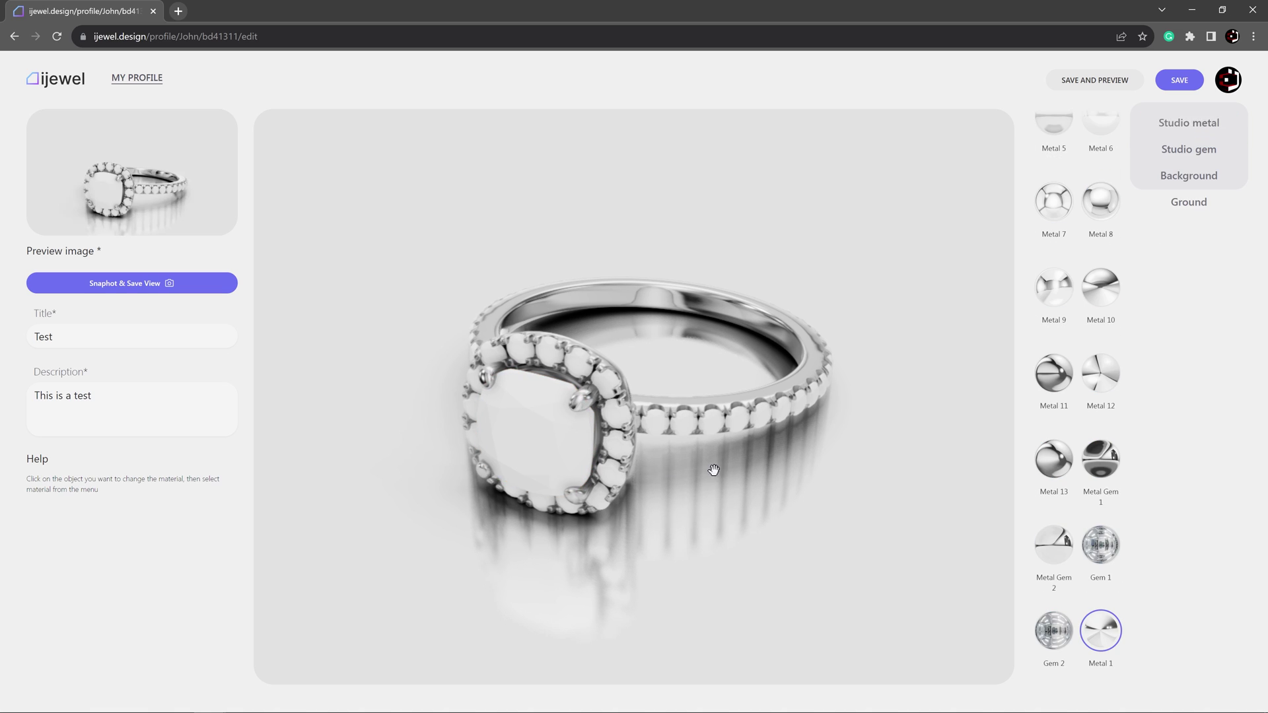
click(614, 414)
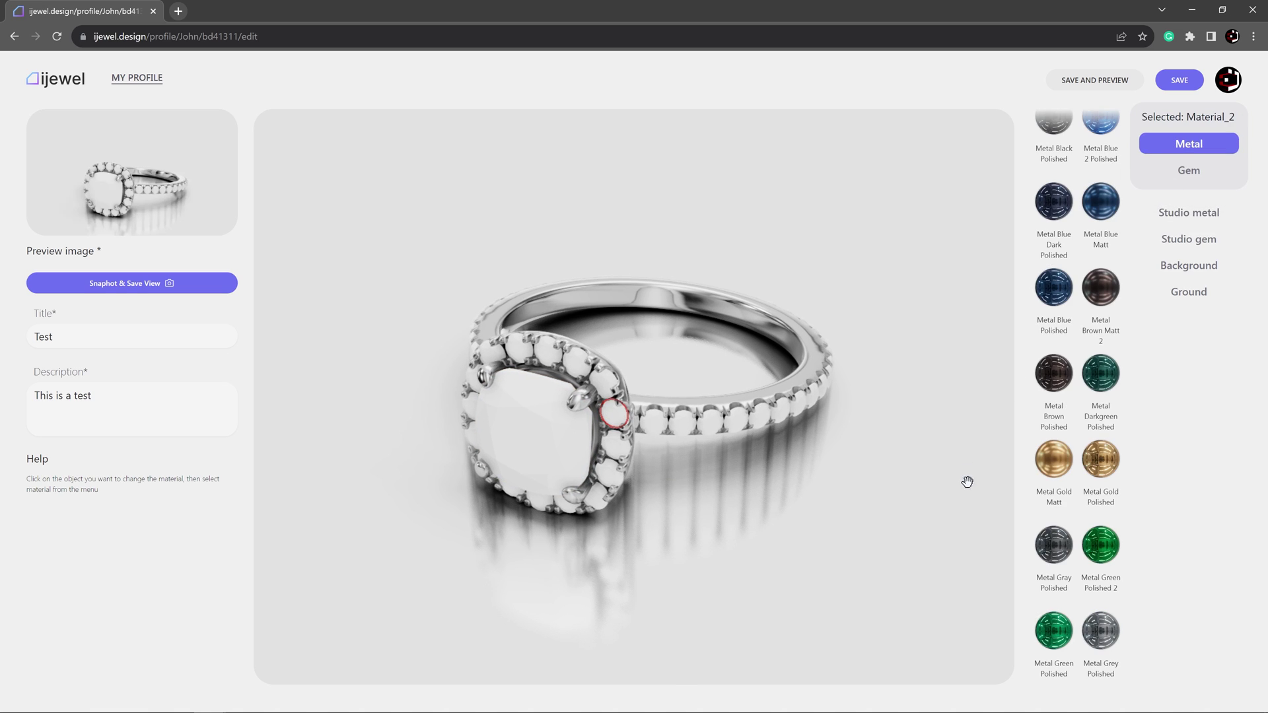
click(776, 507)
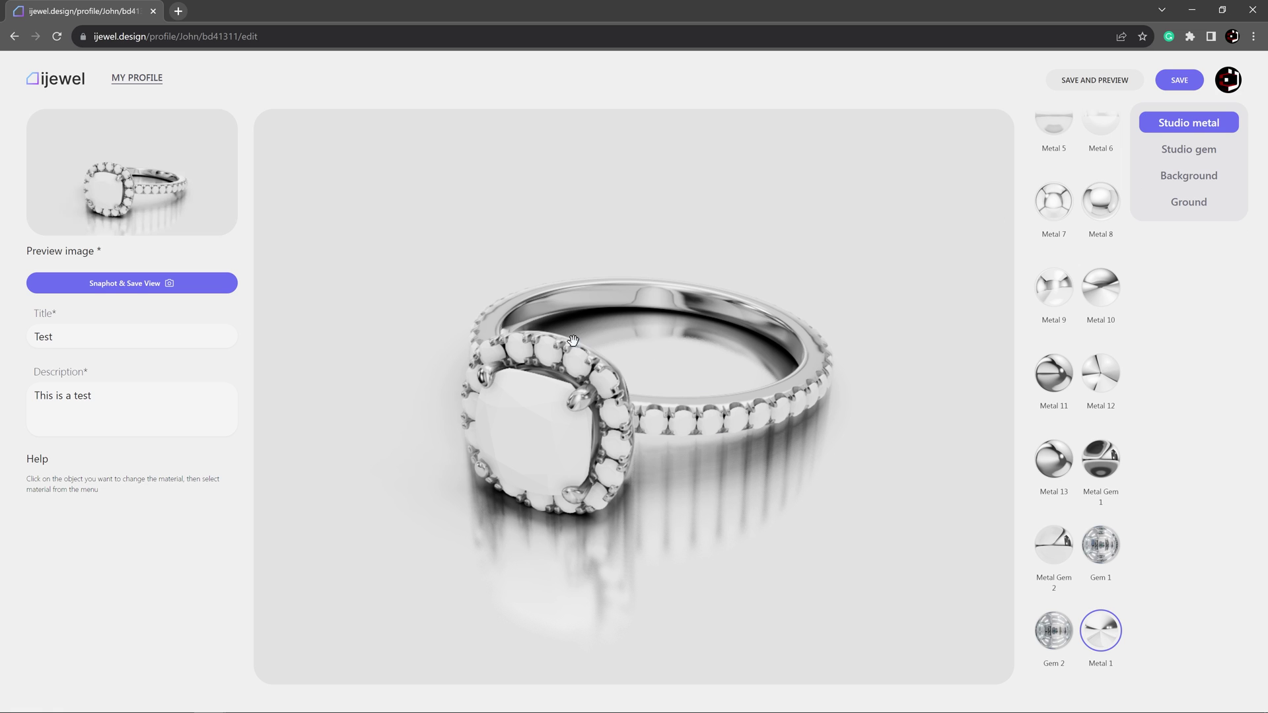
click(520, 416)
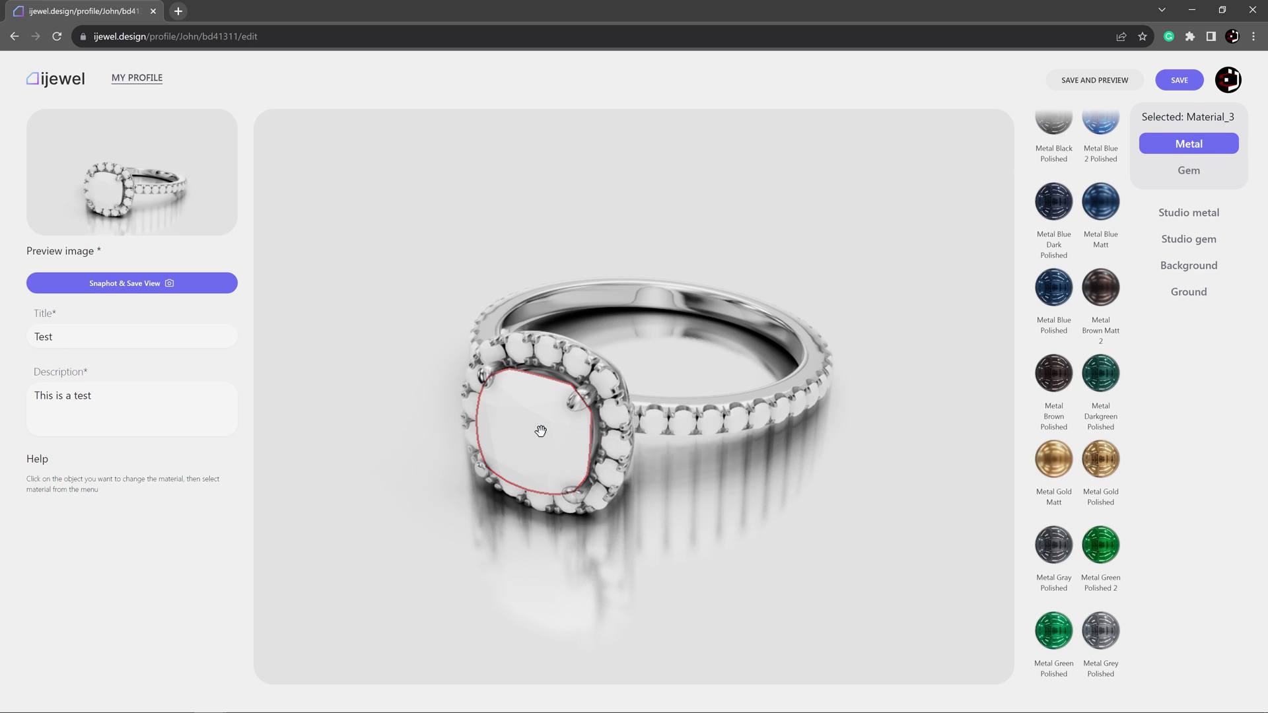
Step: Give the centre stone the Diamond White 1 gem material
click(1192, 170)
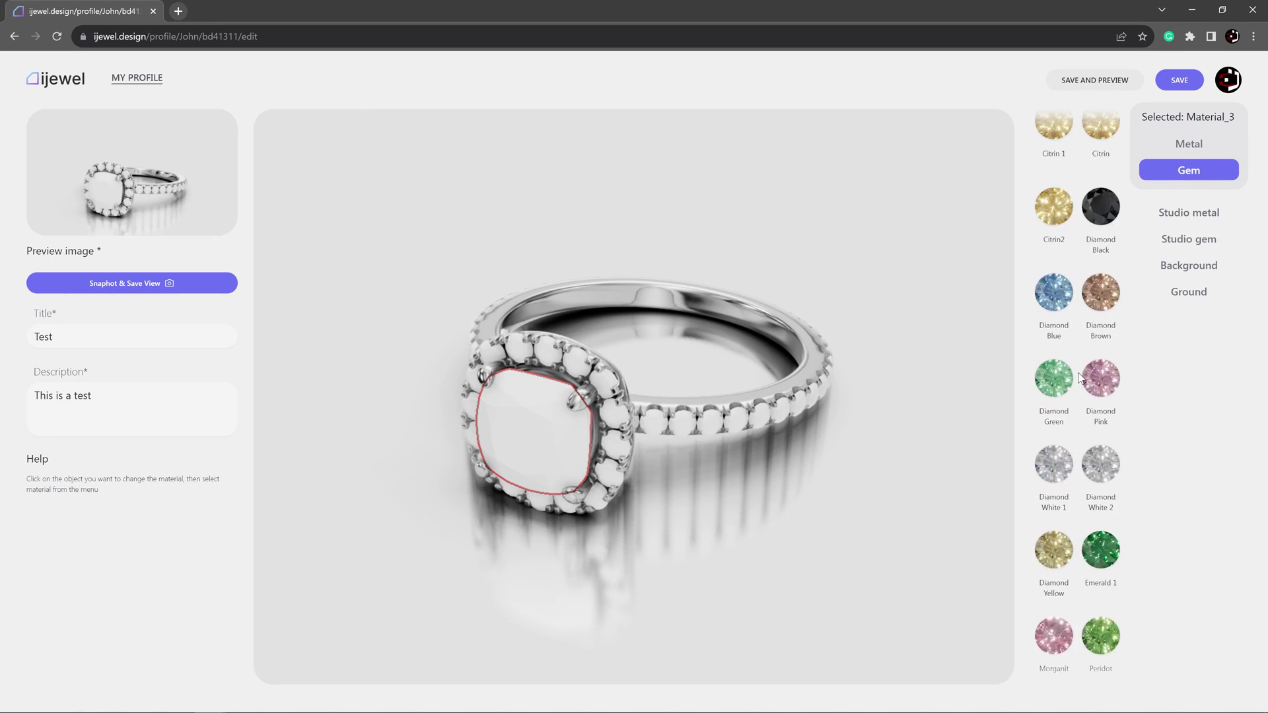
scroll(1074, 254, up, 1)
scroll(1066, 330, down, 4)
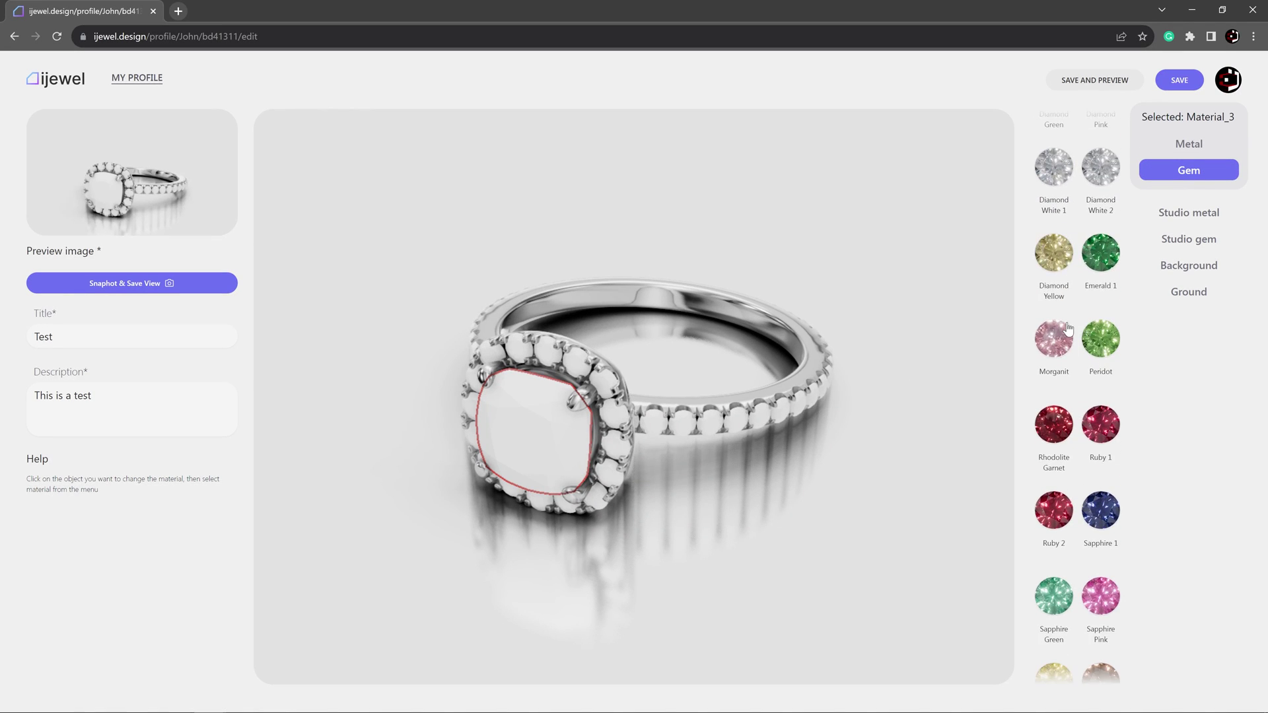
scroll(1070, 331, down, 4)
scroll(1076, 335, up, 9)
scroll(1089, 347, down, 1)
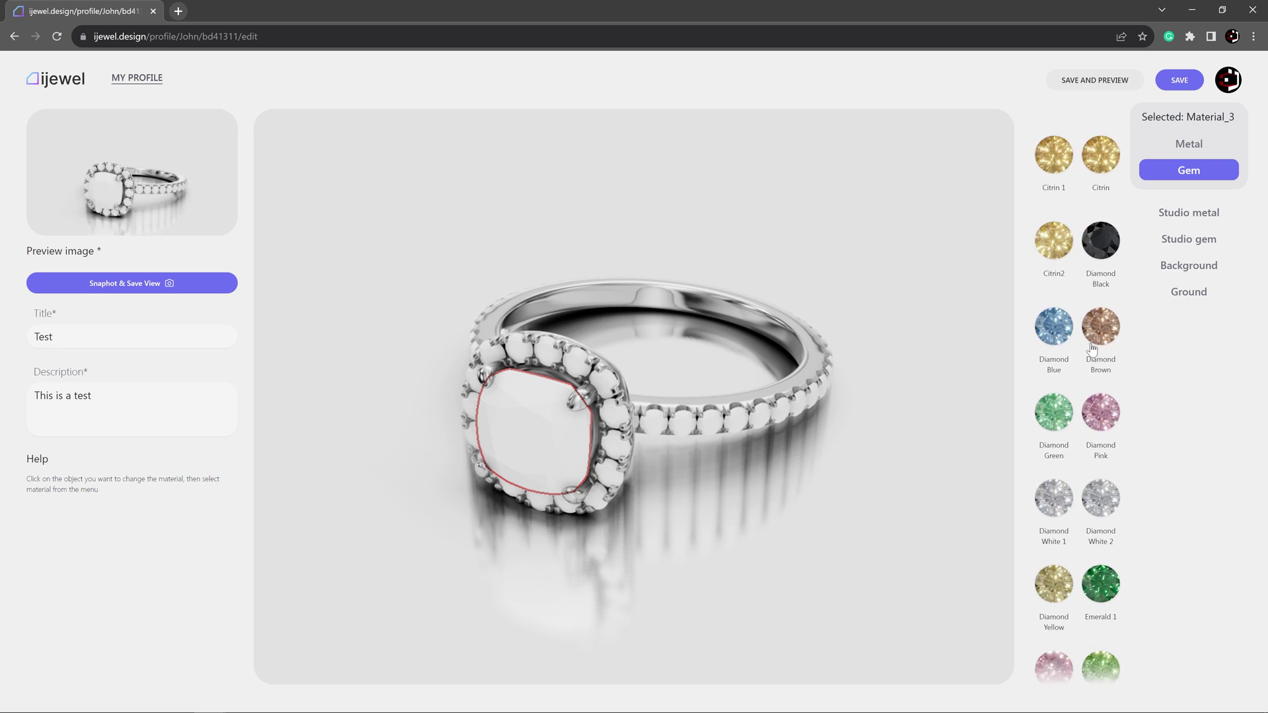
scroll(1091, 348, down, 4)
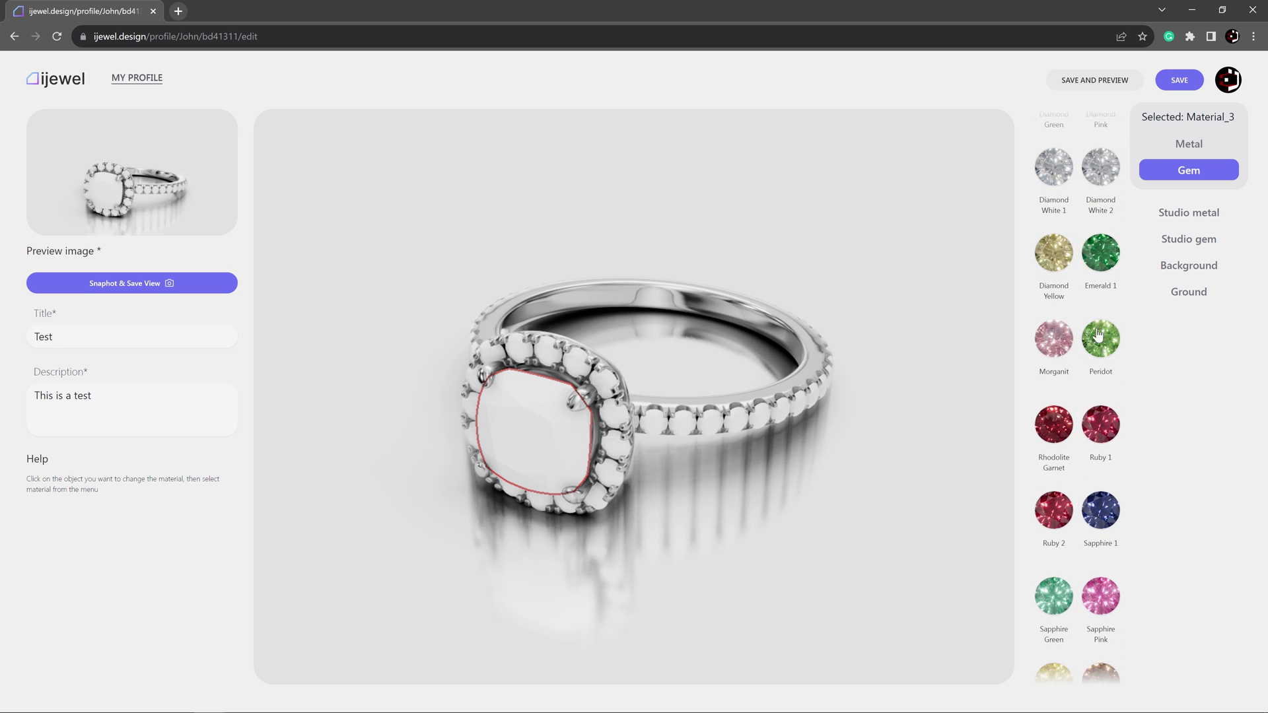
scroll(1099, 340, down, 1)
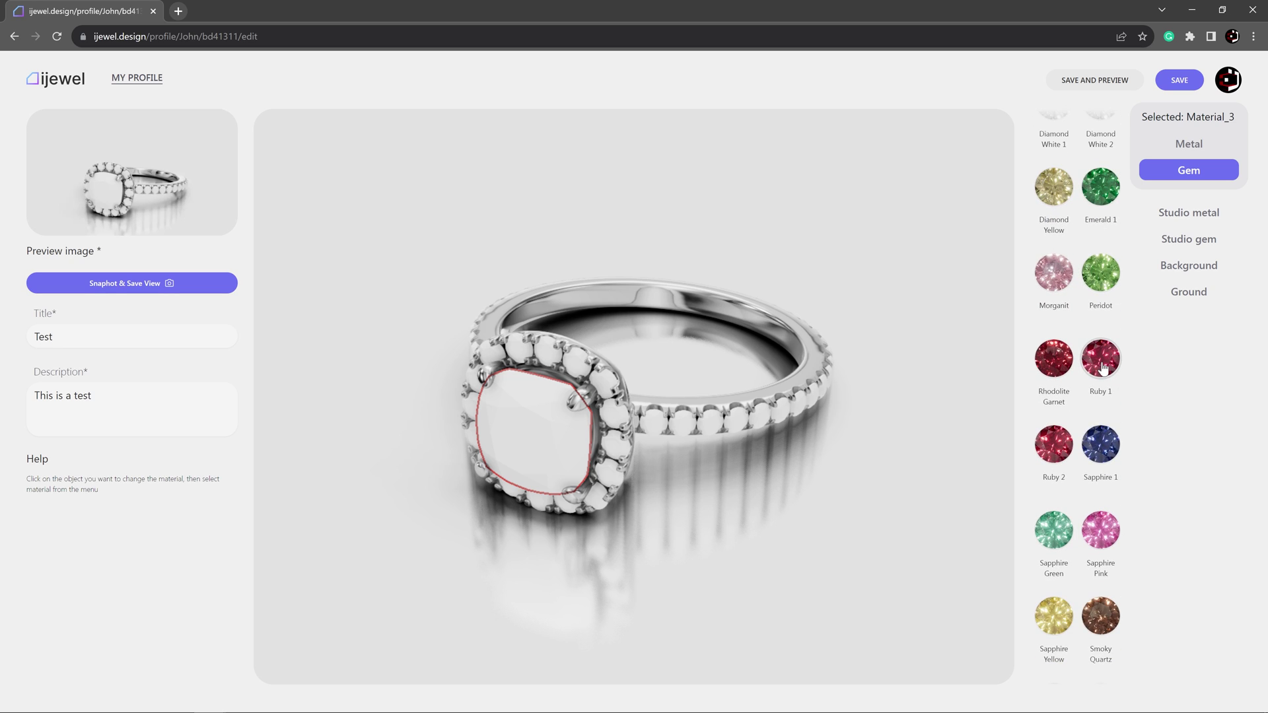
scroll(1102, 356, up, 4)
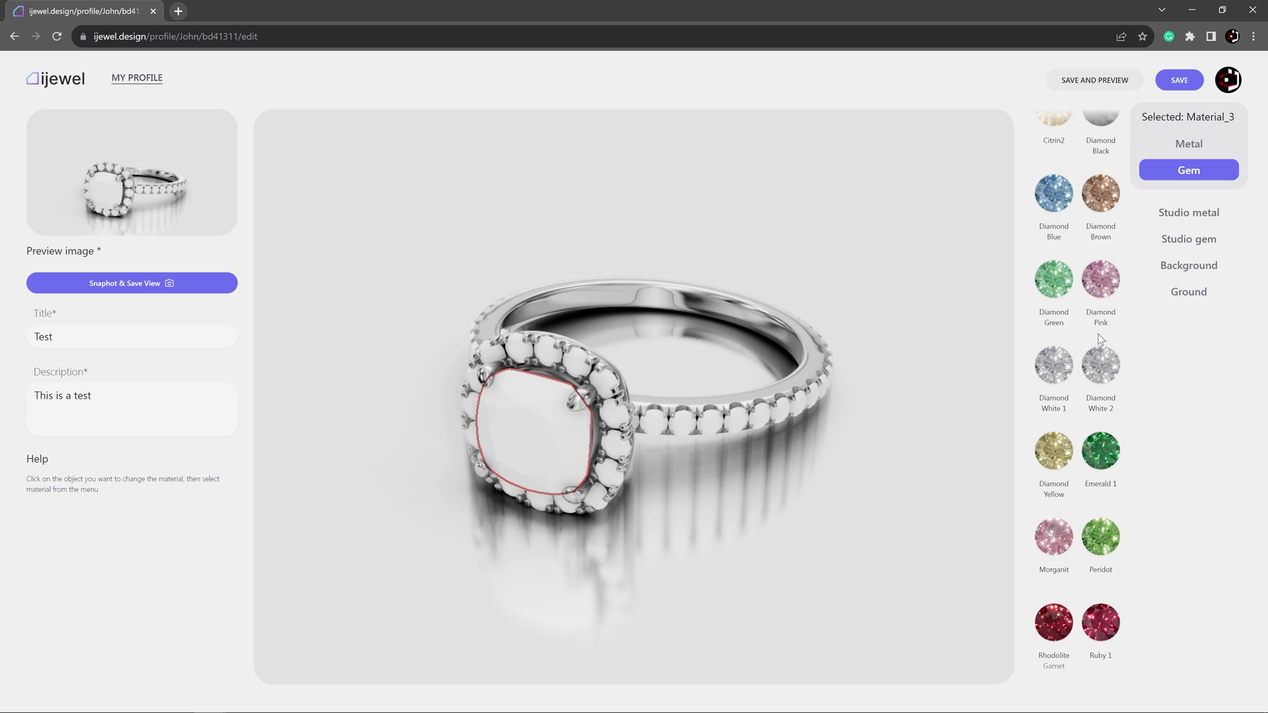
scroll(1099, 335, up, 2)
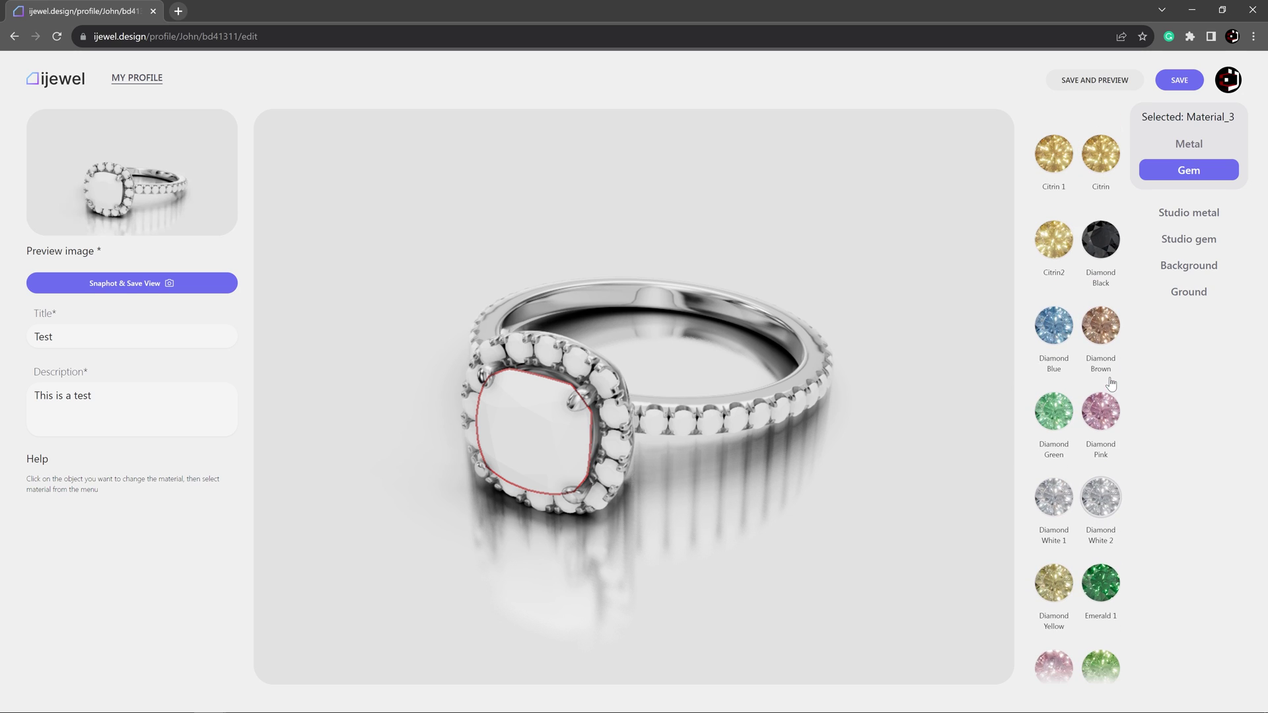
click(1052, 506)
Step: Make the halo stones Diamond Blue
mouse_move(580, 569)
mouse_down()
mouse_move(608, 546)
mouse_move(594, 549)
mouse_up()
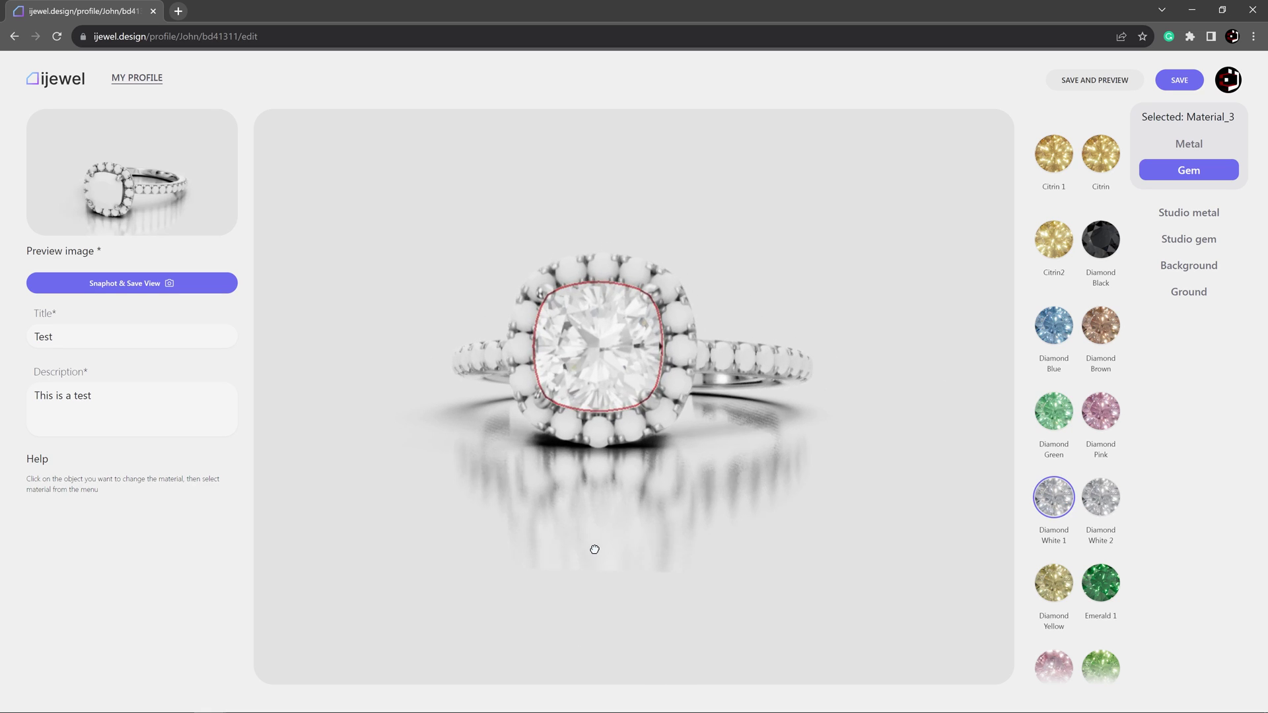
scroll(594, 550, up, 5)
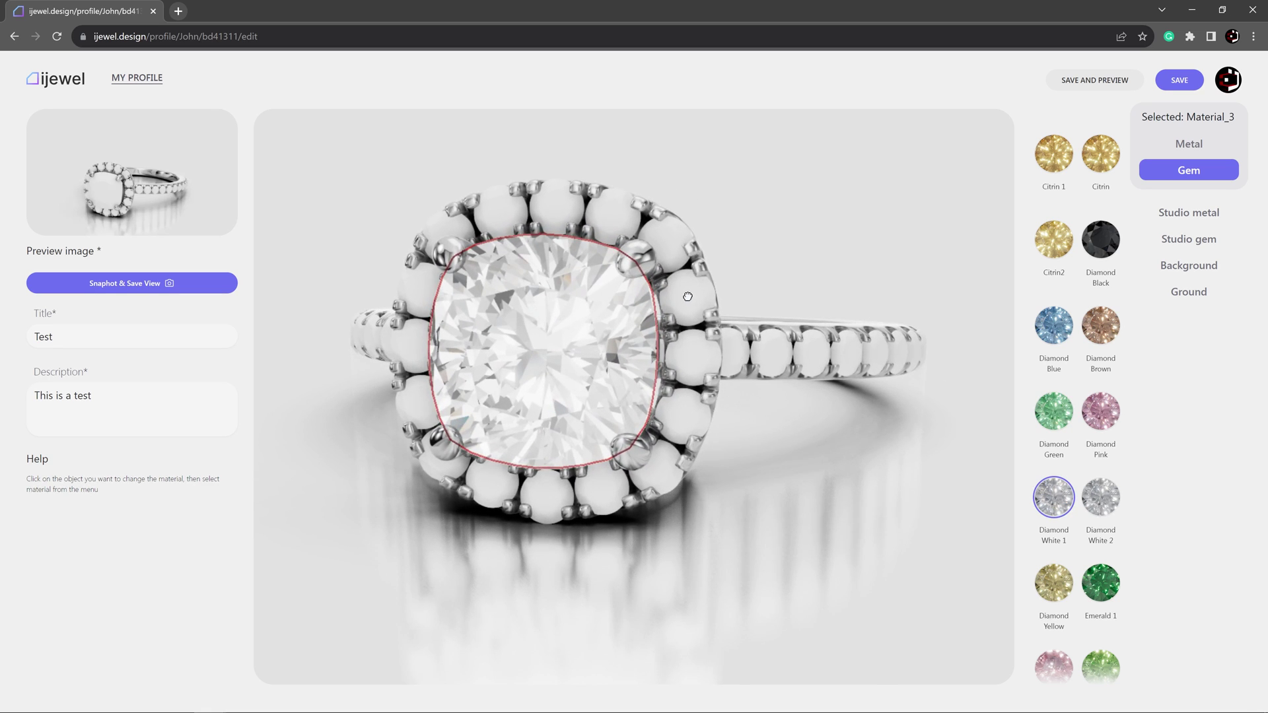
click(688, 296)
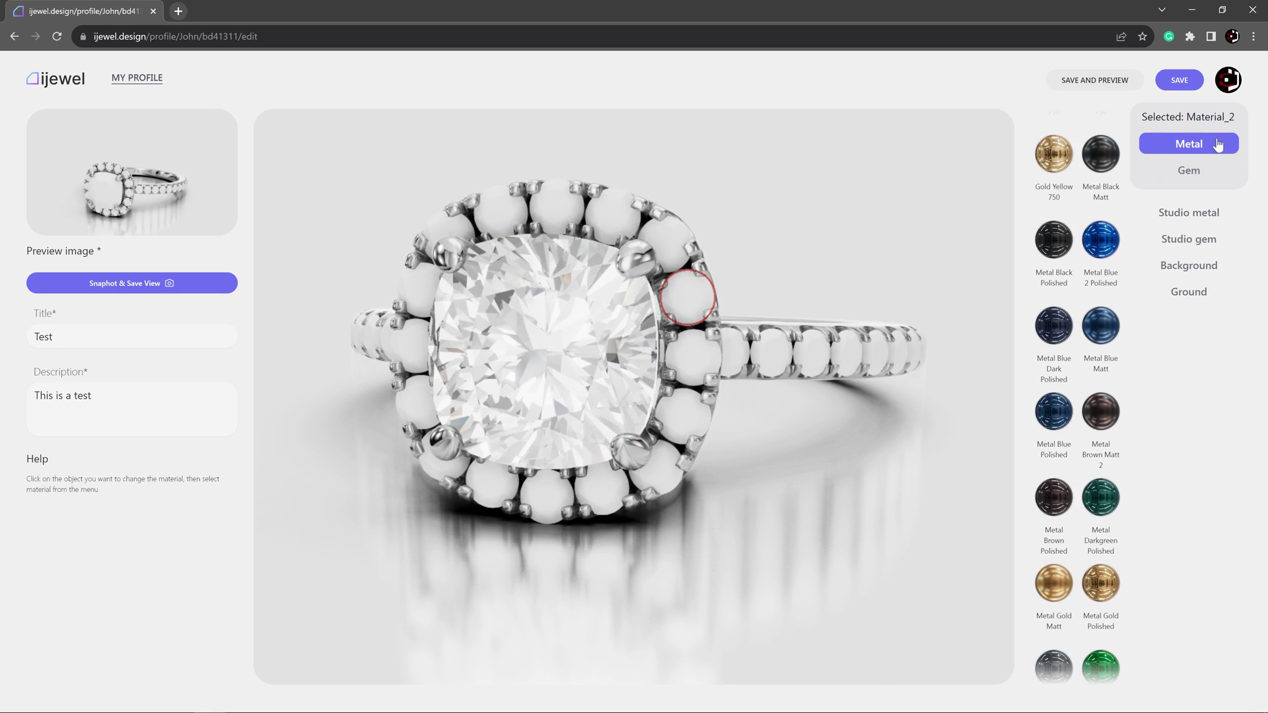
click(1198, 170)
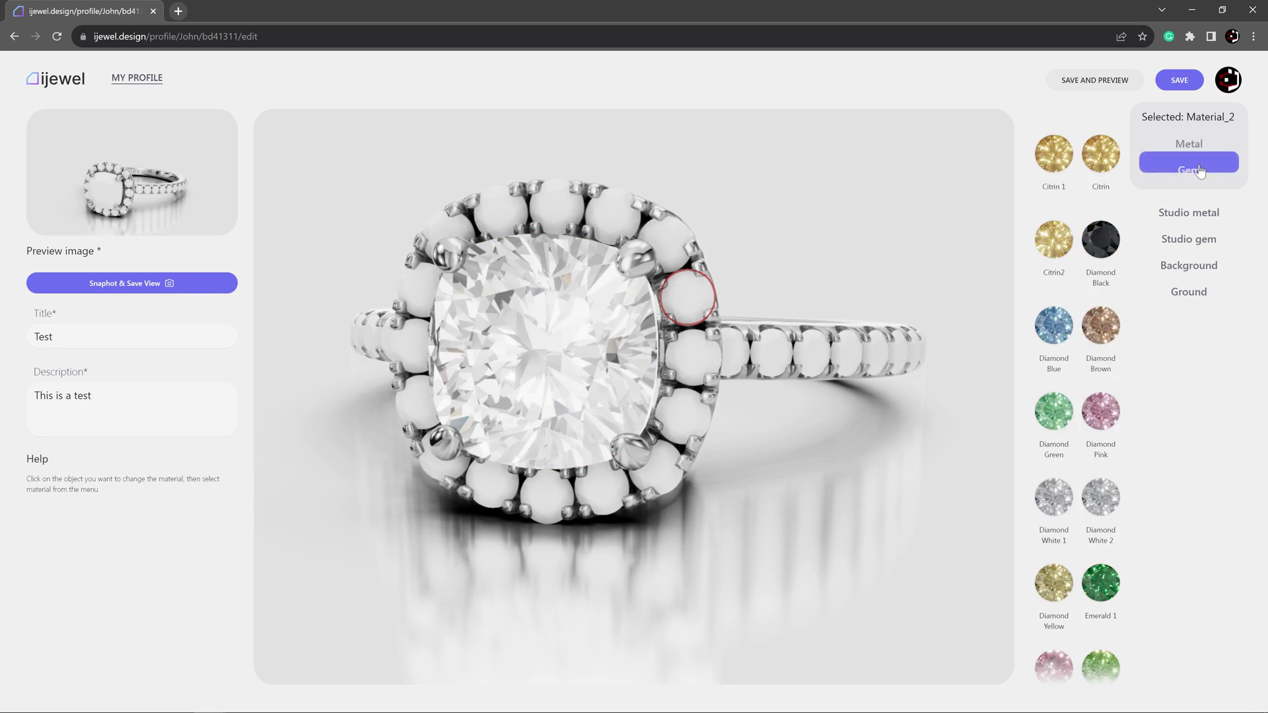
click(1054, 327)
Step: Make the band stones Diamond White 2 and view the ring at an angle
click(817, 356)
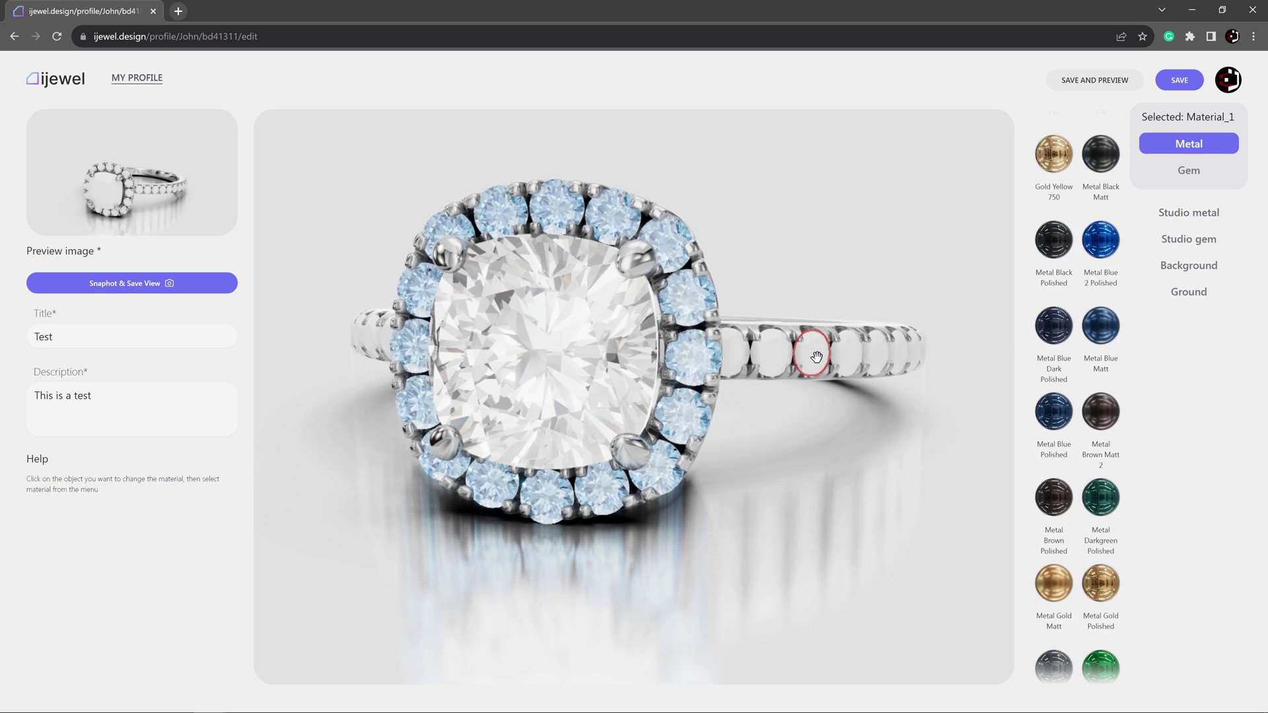
click(1181, 173)
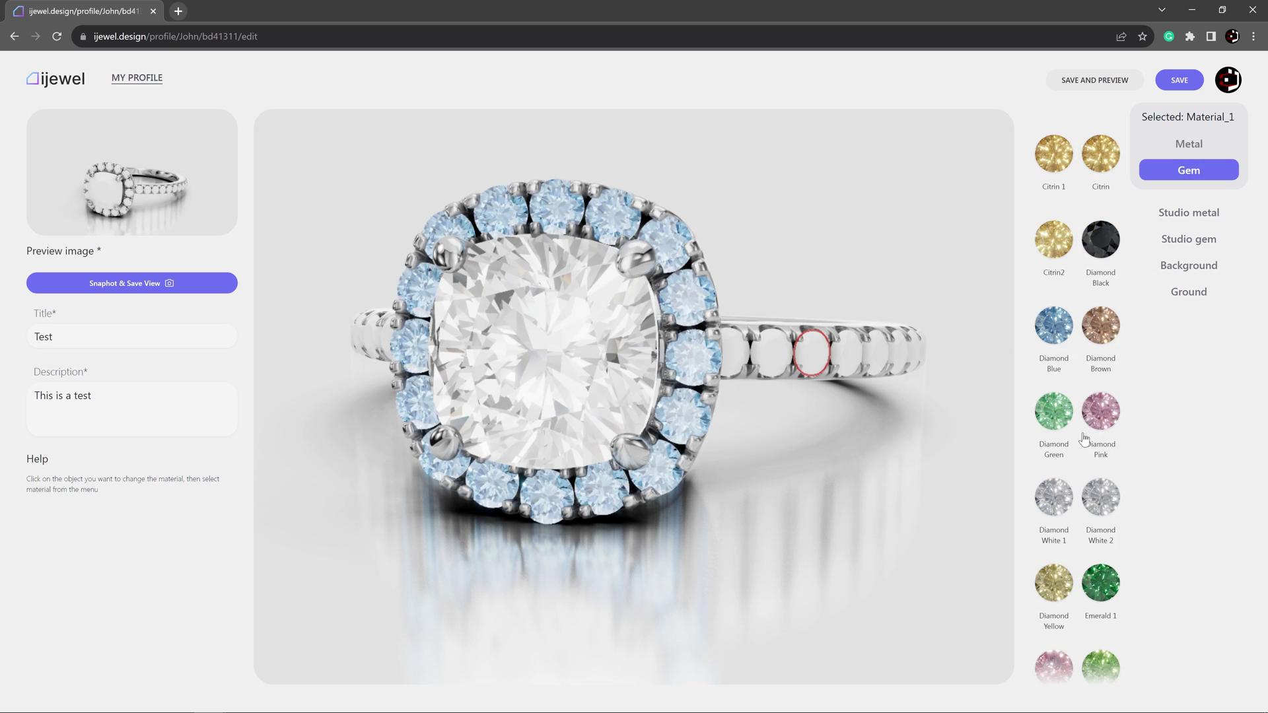
click(1100, 497)
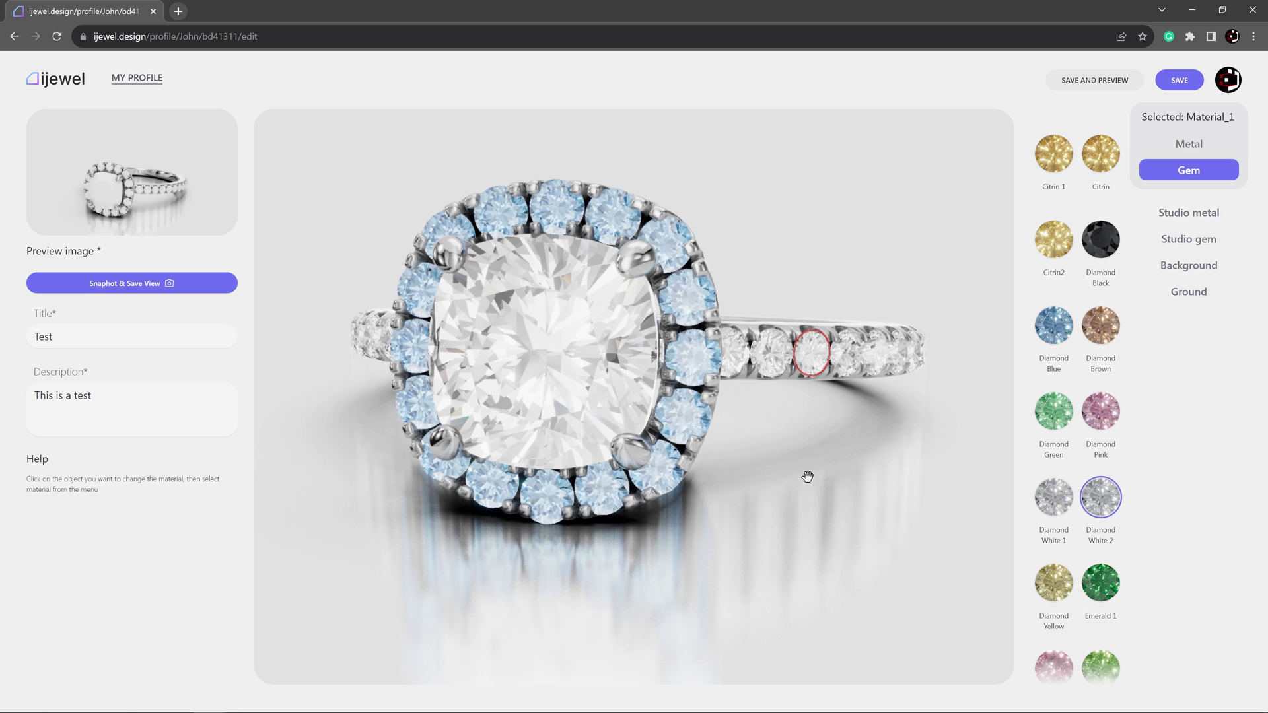
drag(806, 475, 783, 480)
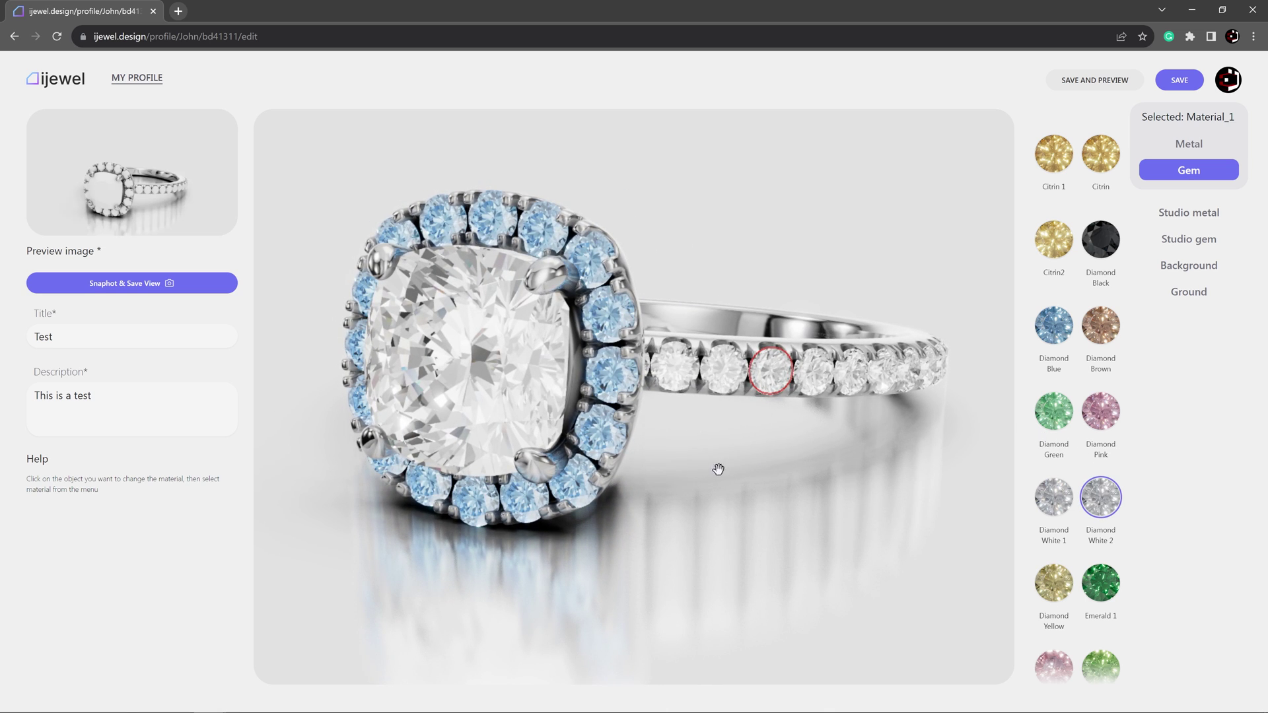
Step: Orbit the ring while selecting band and centre stones from several angles
click(684, 485)
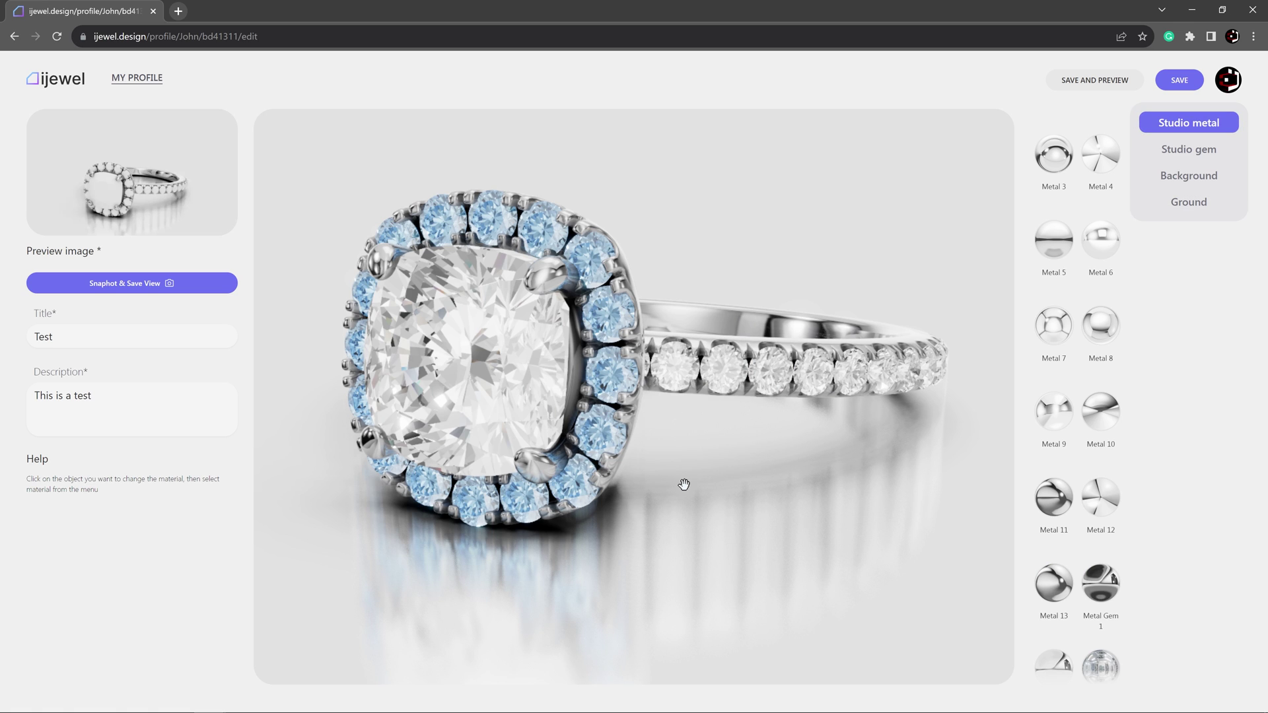
drag(678, 452, 598, 328)
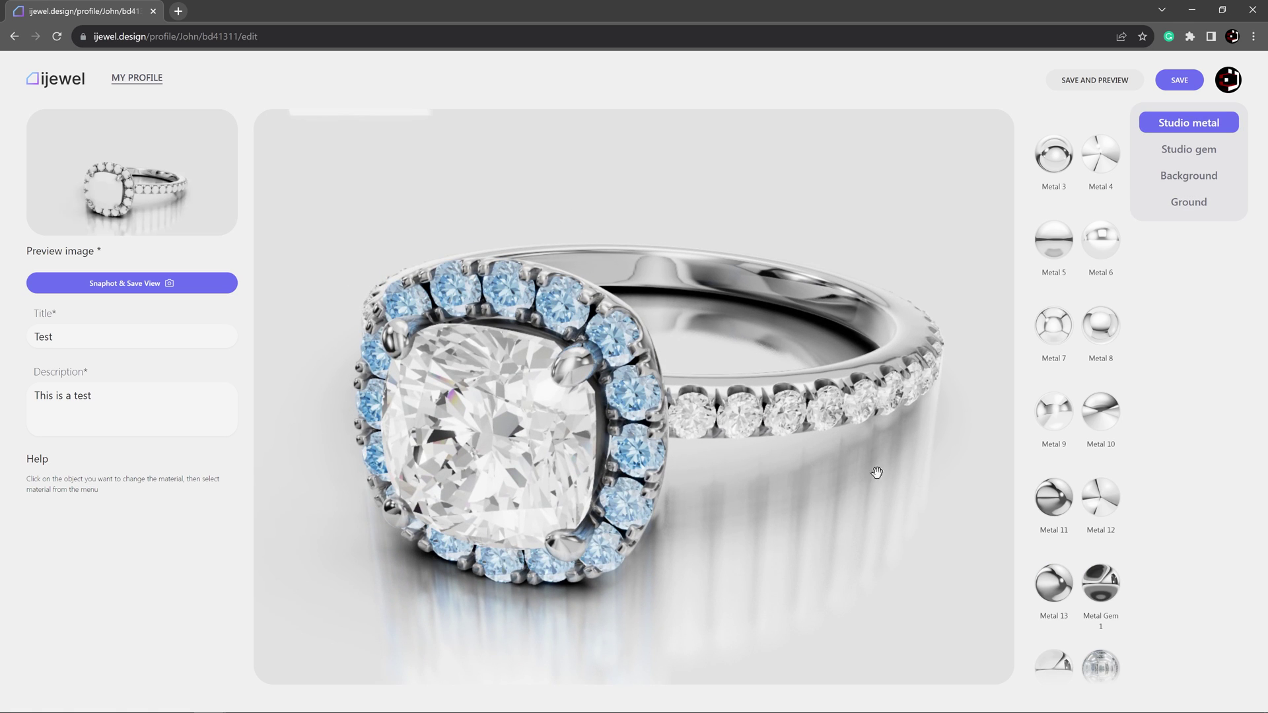
click(791, 408)
drag(791, 408, 709, 380)
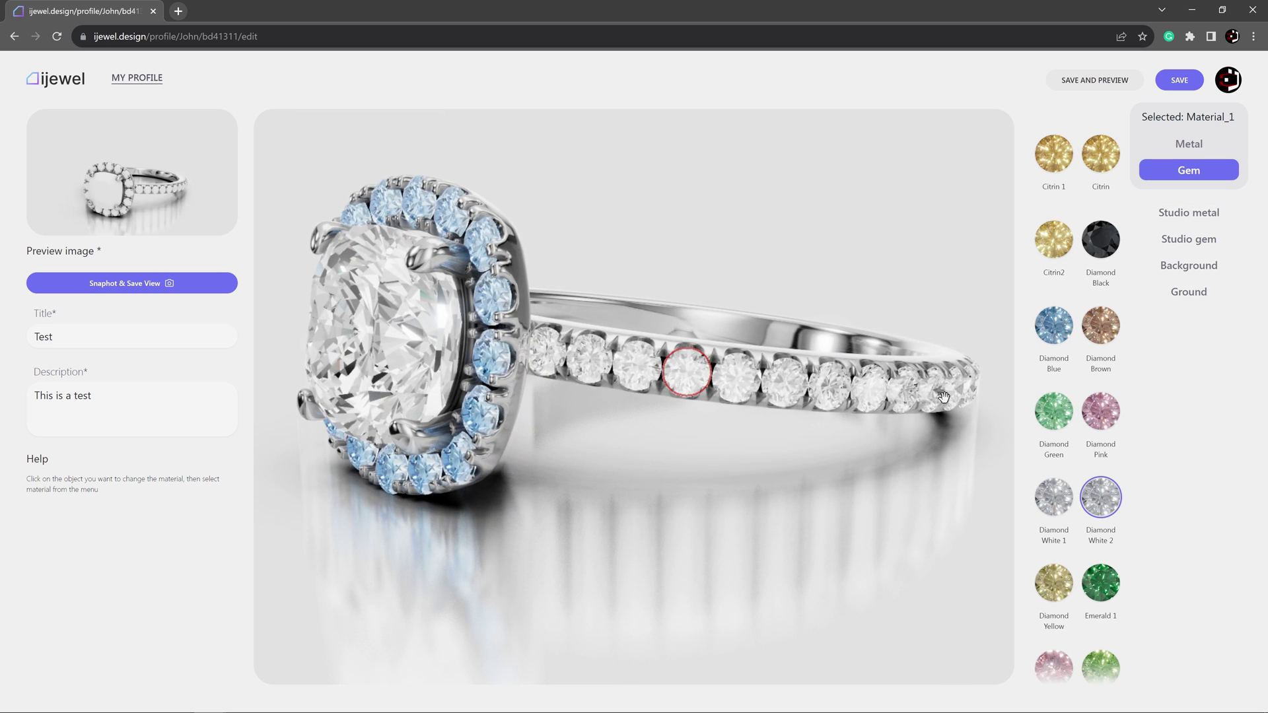
drag(604, 482, 538, 454)
click(538, 454)
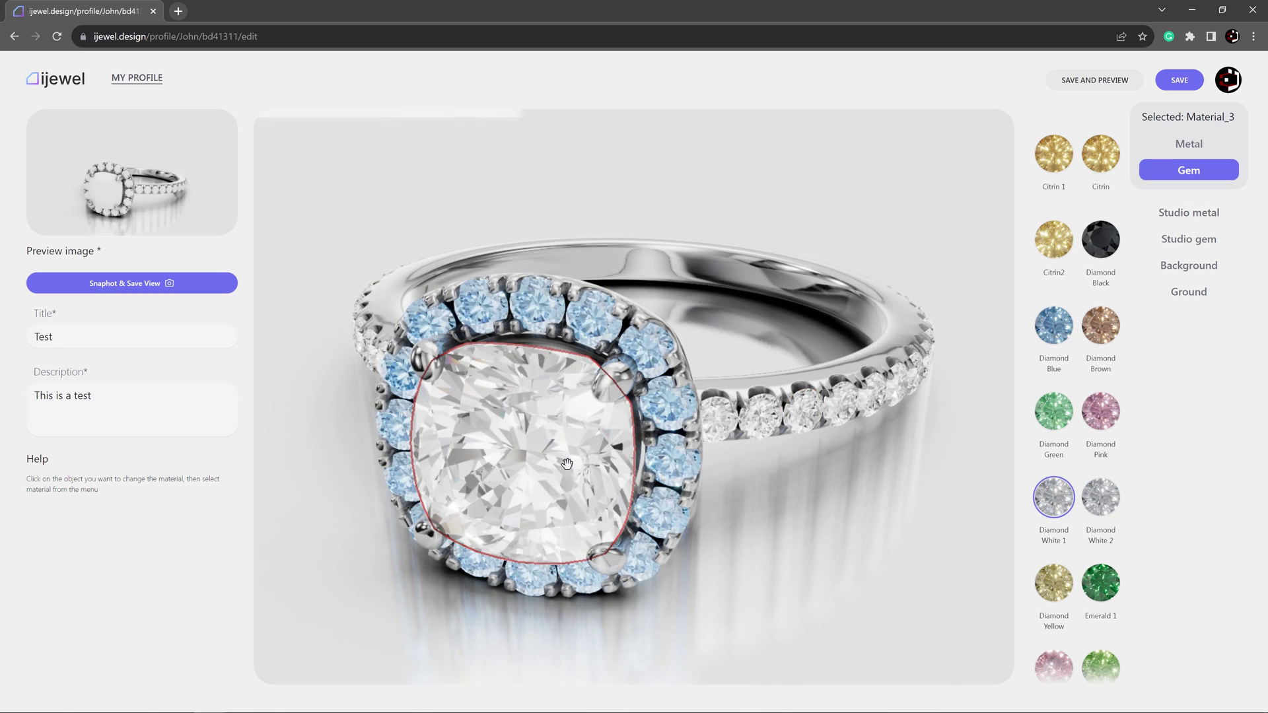
drag(802, 505, 566, 454)
Step: Try Diamond Blue on the band stones, then set them to Diamond Pink and check
click(748, 446)
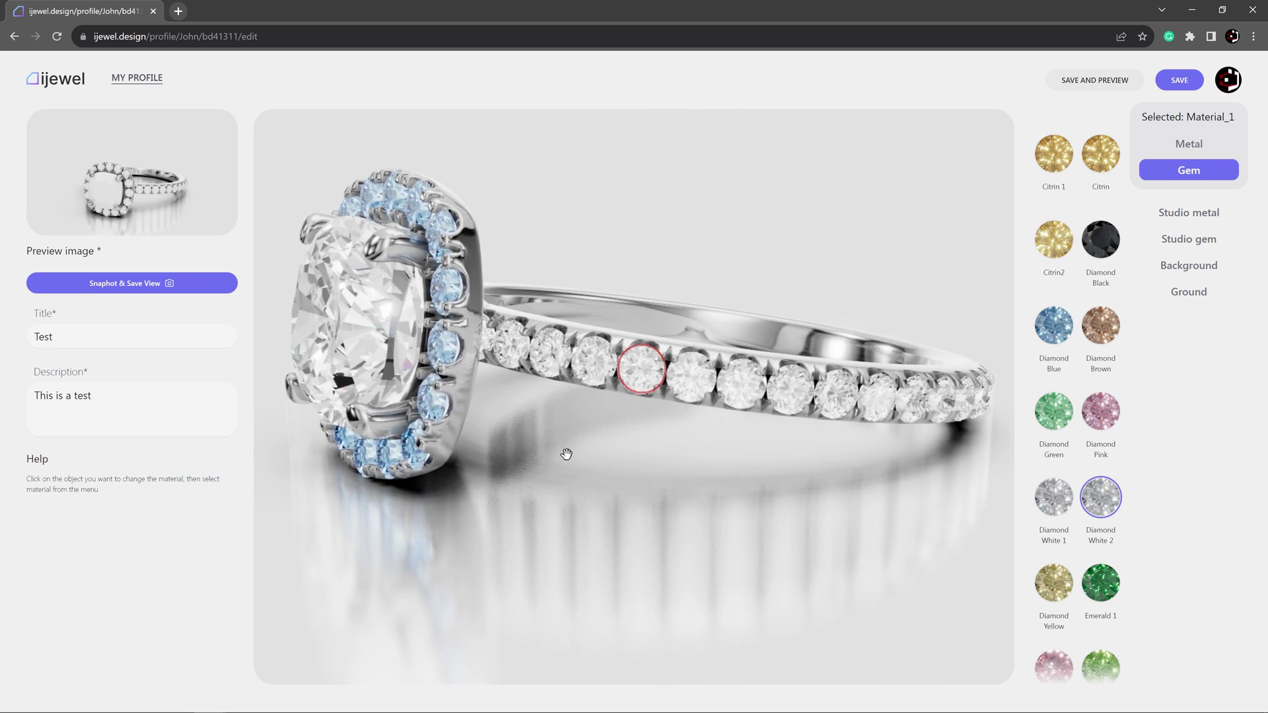
click(689, 373)
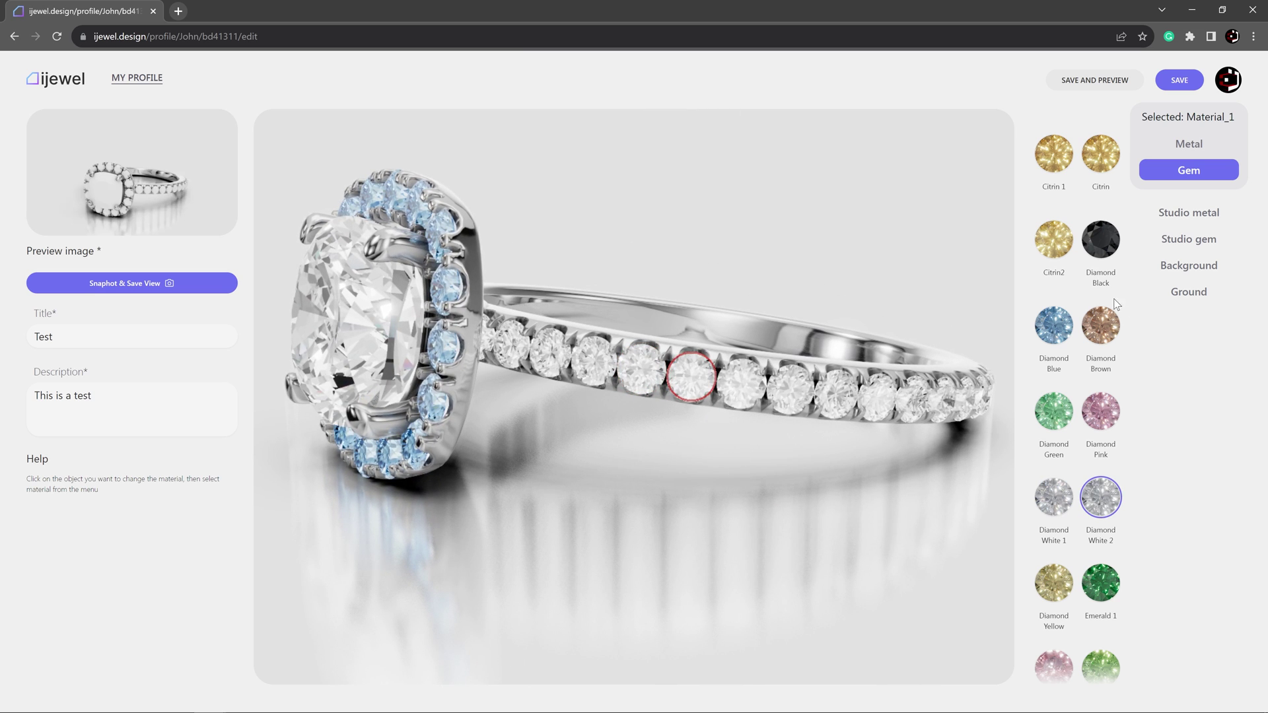
click(1055, 325)
drag(813, 474, 775, 464)
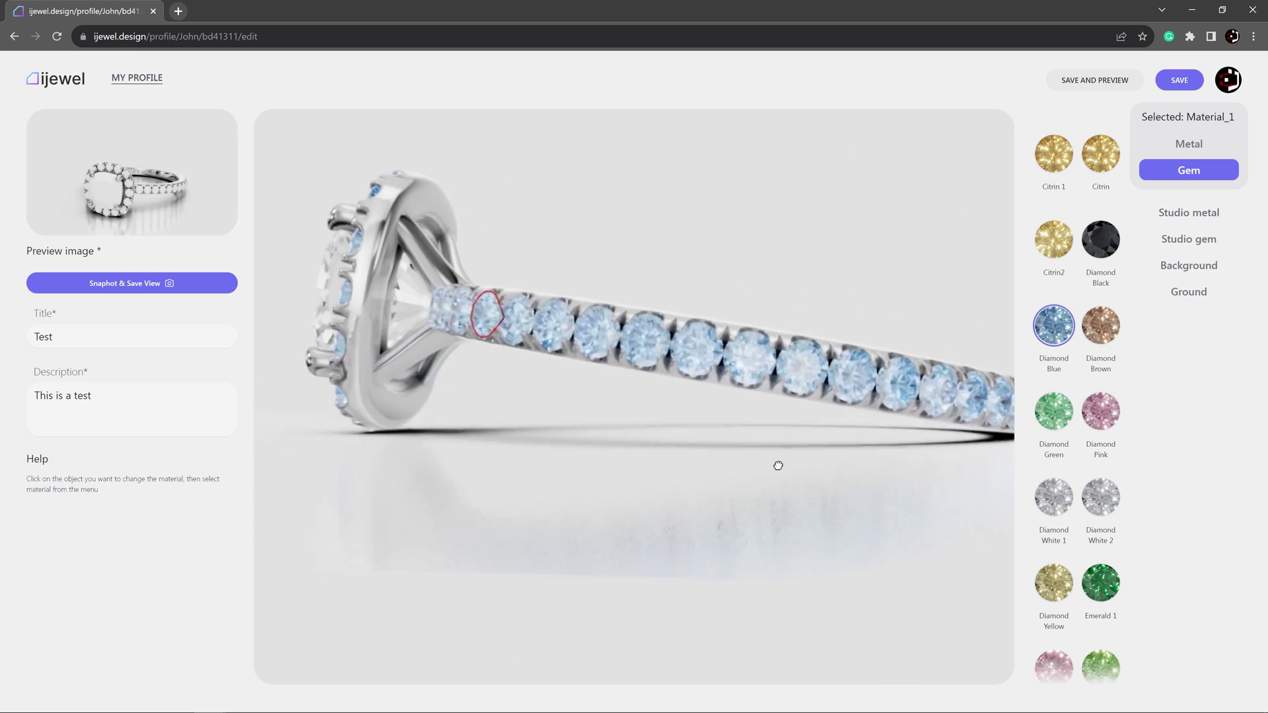
click(1100, 411)
drag(518, 453, 855, 465)
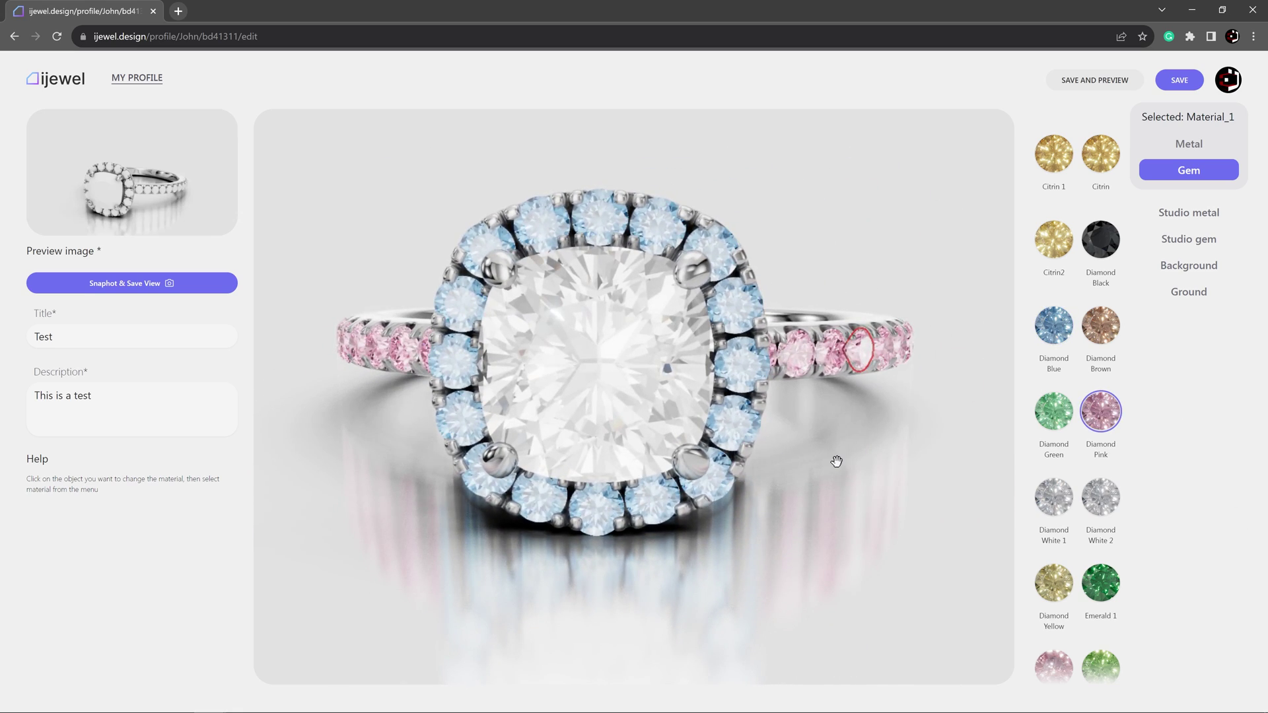
drag(858, 375, 827, 338)
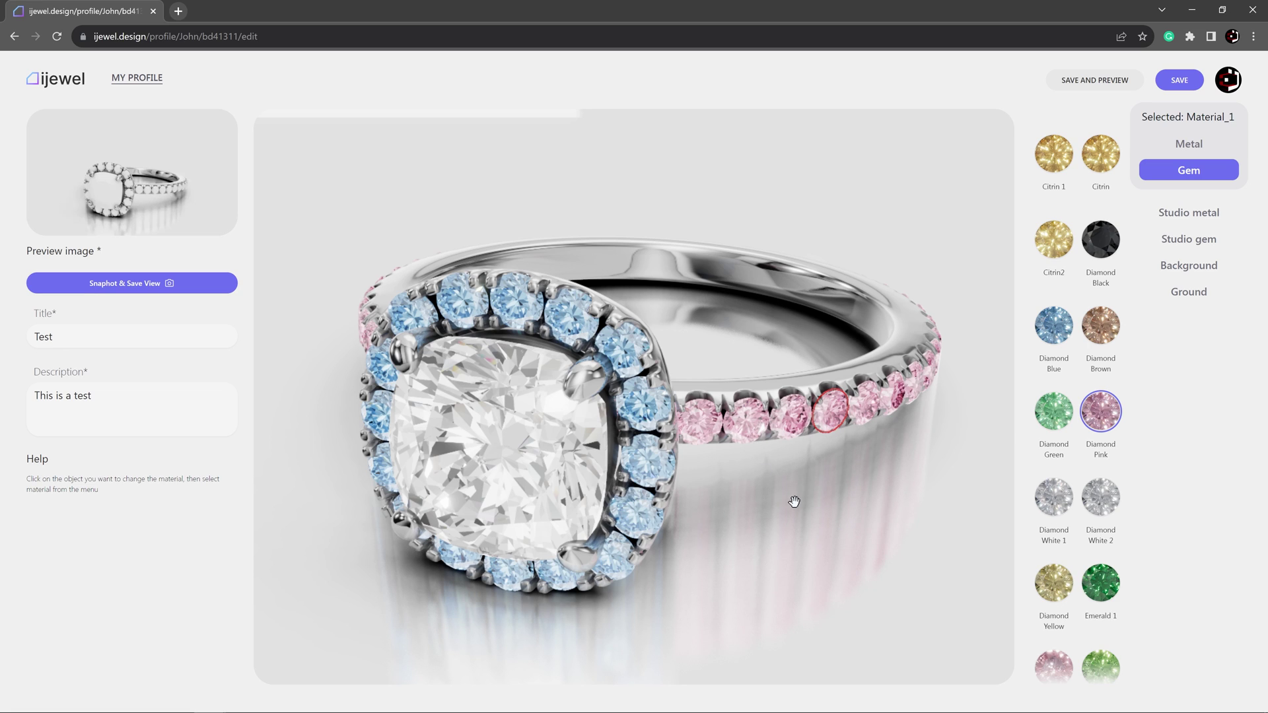
drag(794, 502, 713, 554)
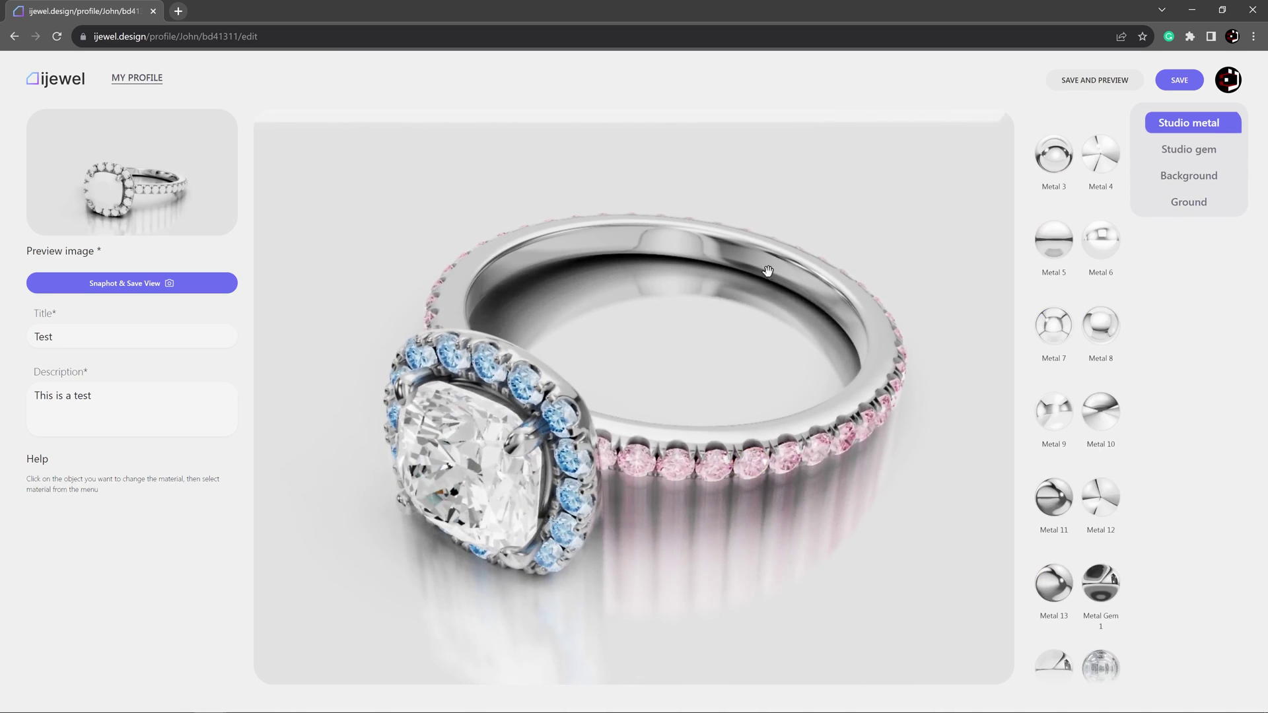
Step: Select the ring's metal band, checking the head and setting along the way
click(747, 253)
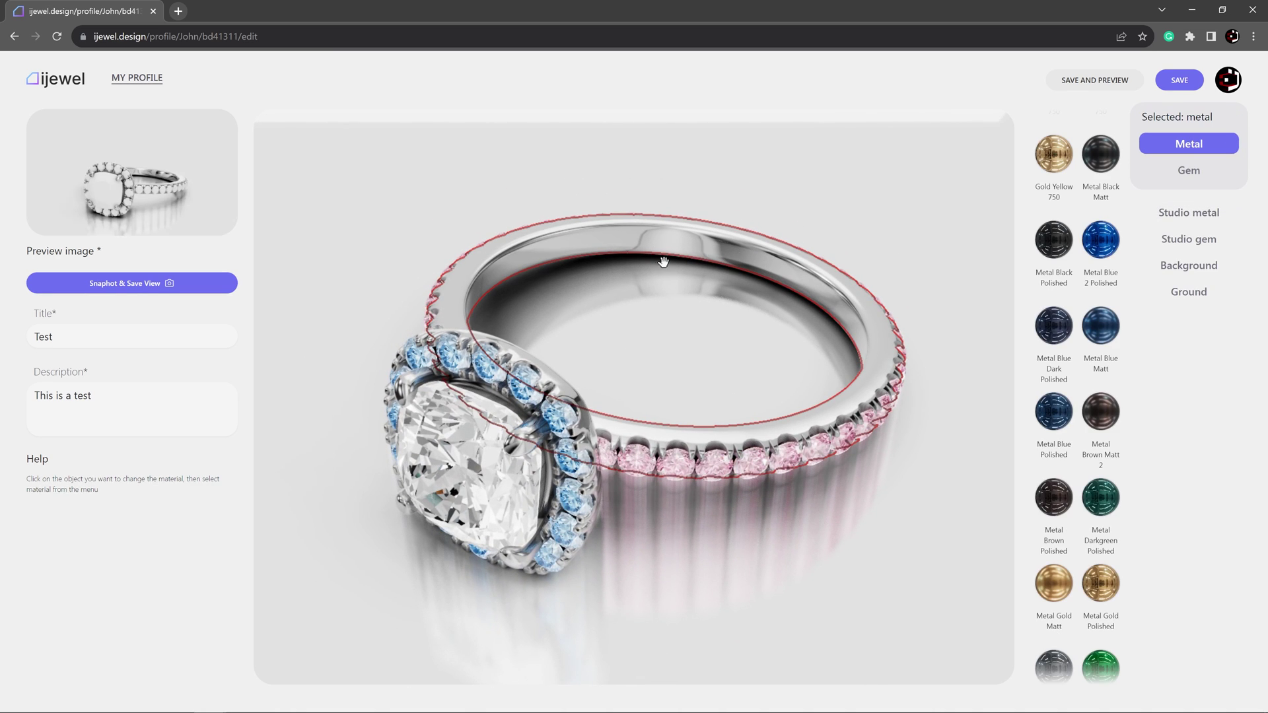
drag(653, 557, 503, 280)
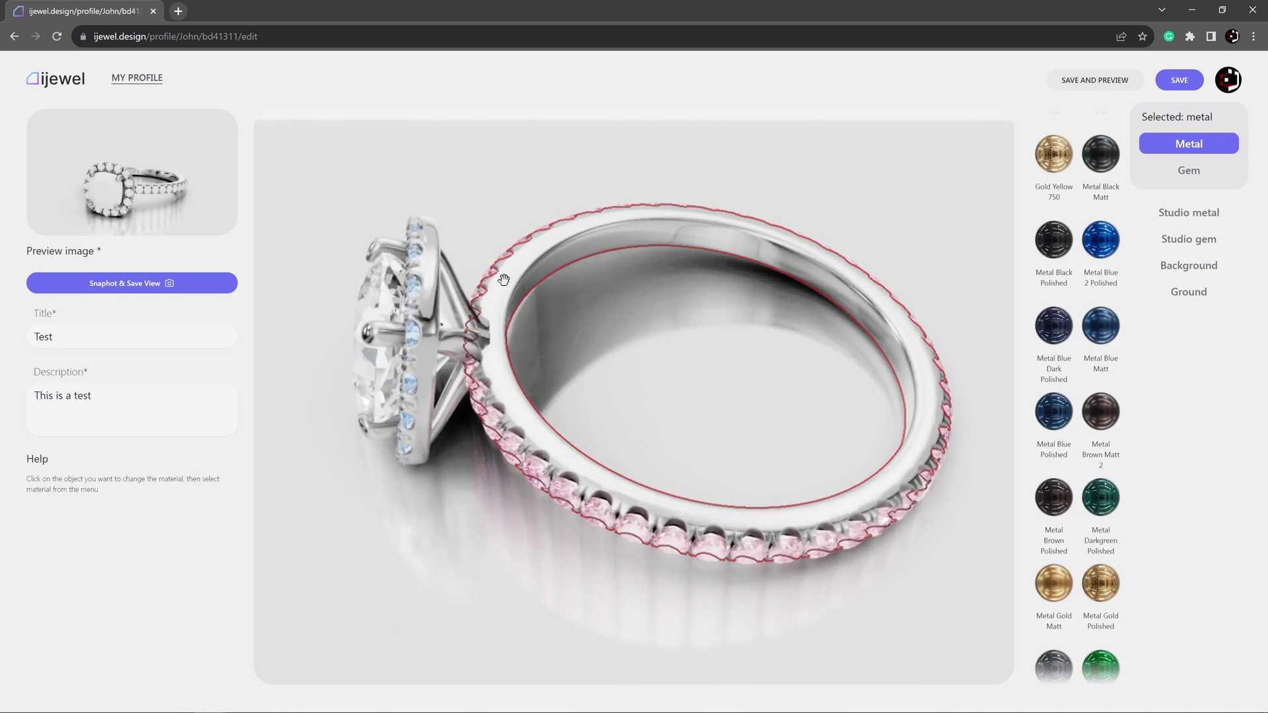
click(437, 273)
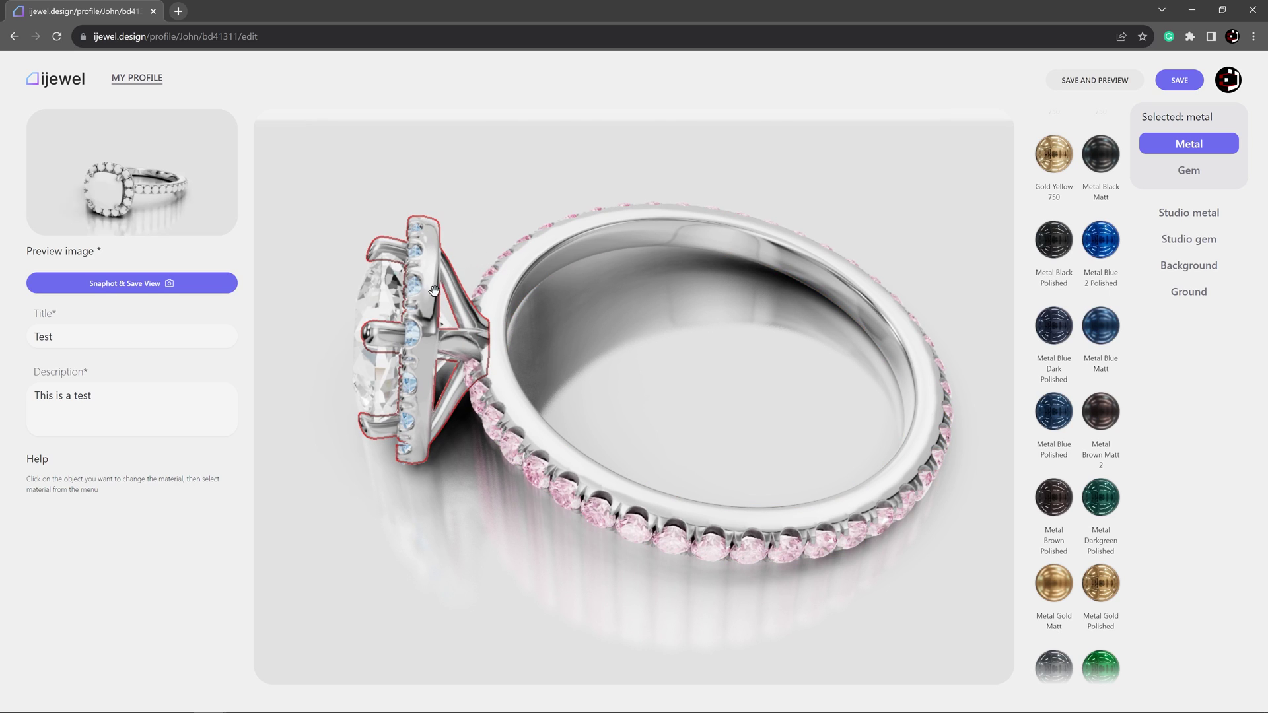
click(501, 311)
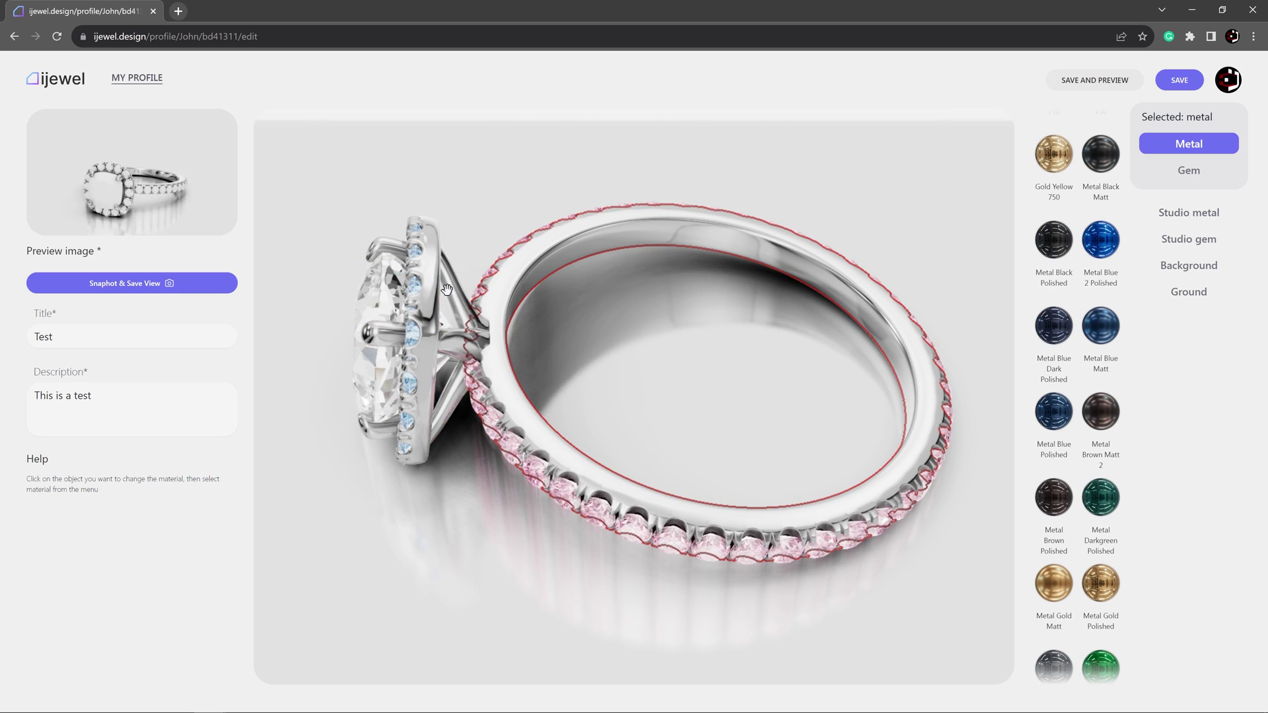
drag(447, 291, 450, 267)
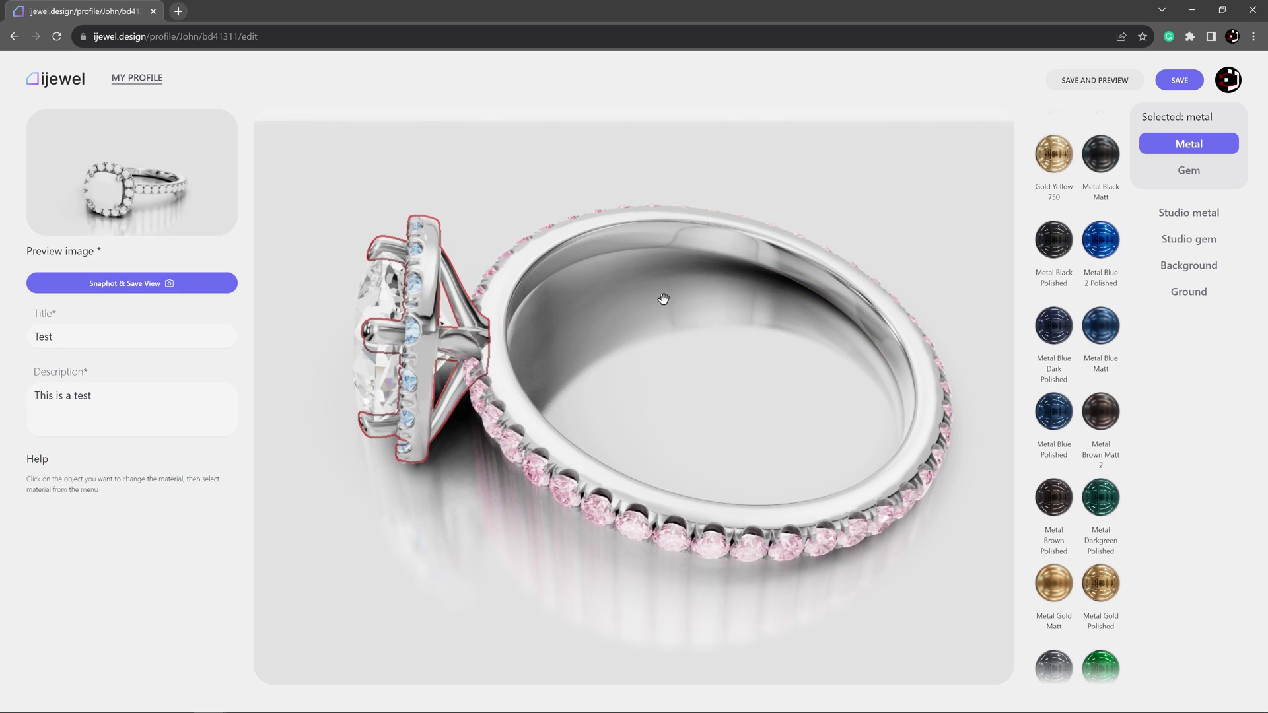
scroll(1063, 158, up, 1)
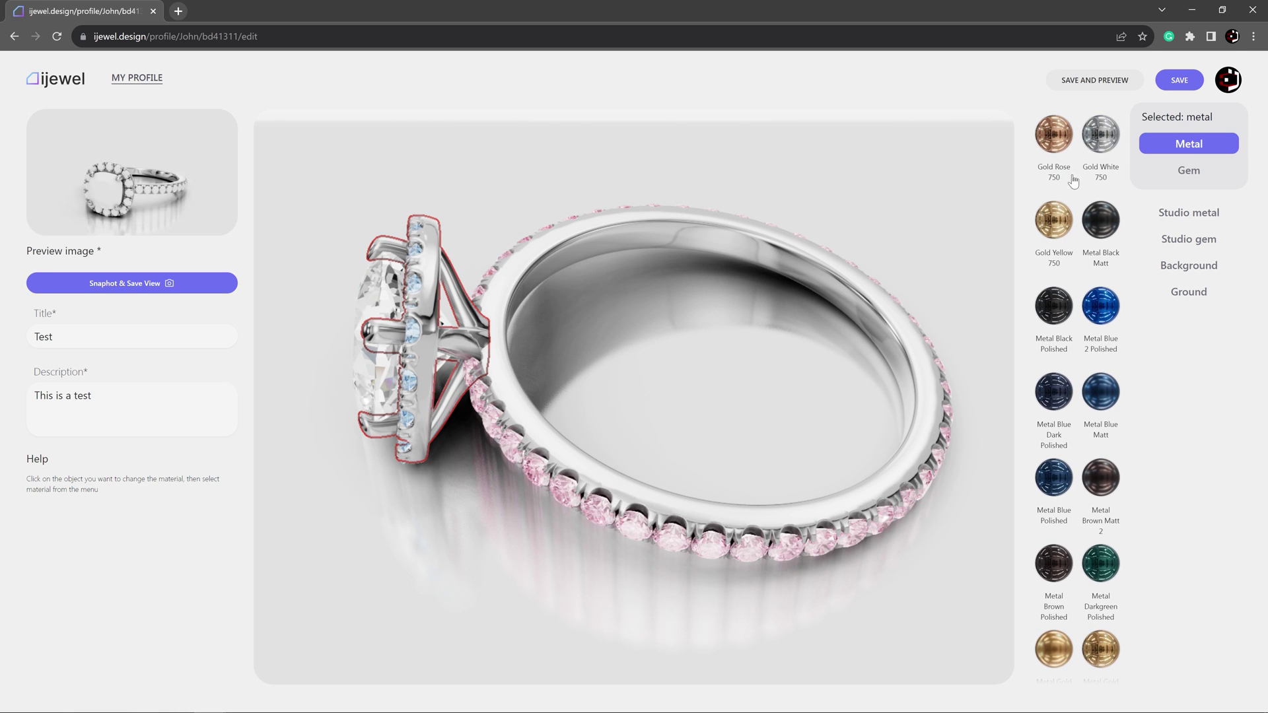
Step: Try Gold Yellow 750, then set the metal to Gold Rose 750 and inspect it
click(1054, 220)
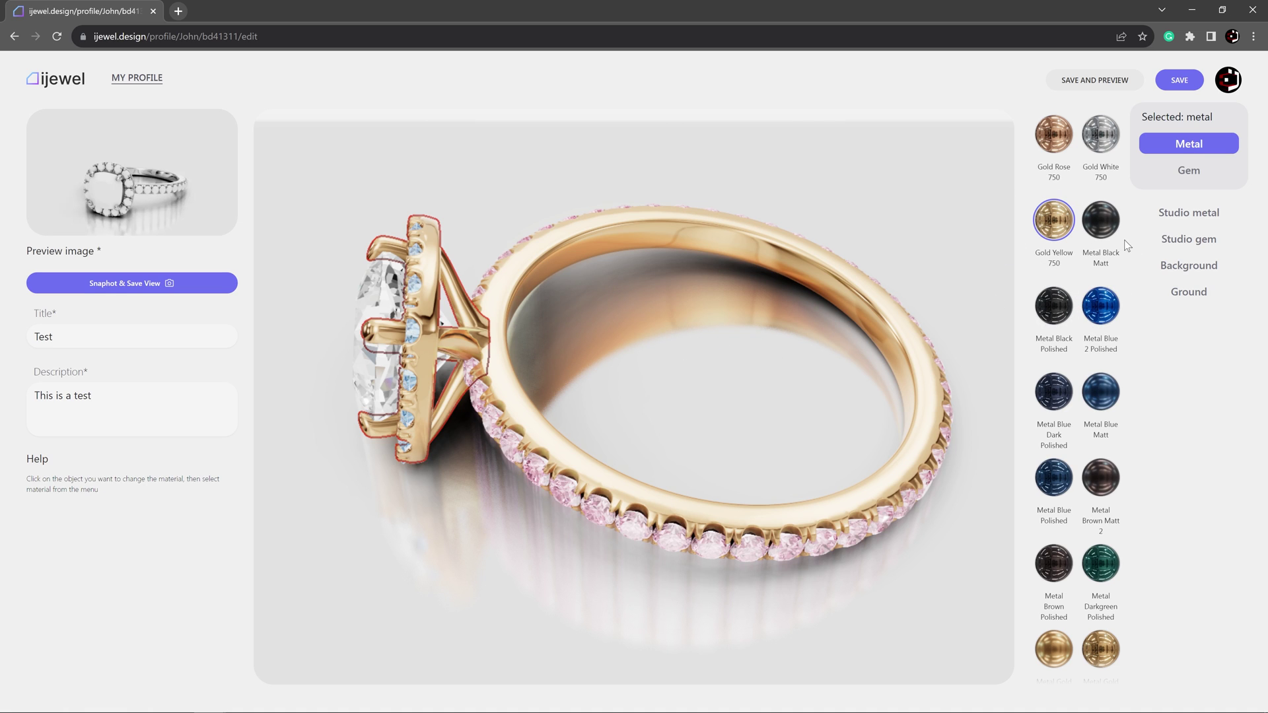
click(1054, 134)
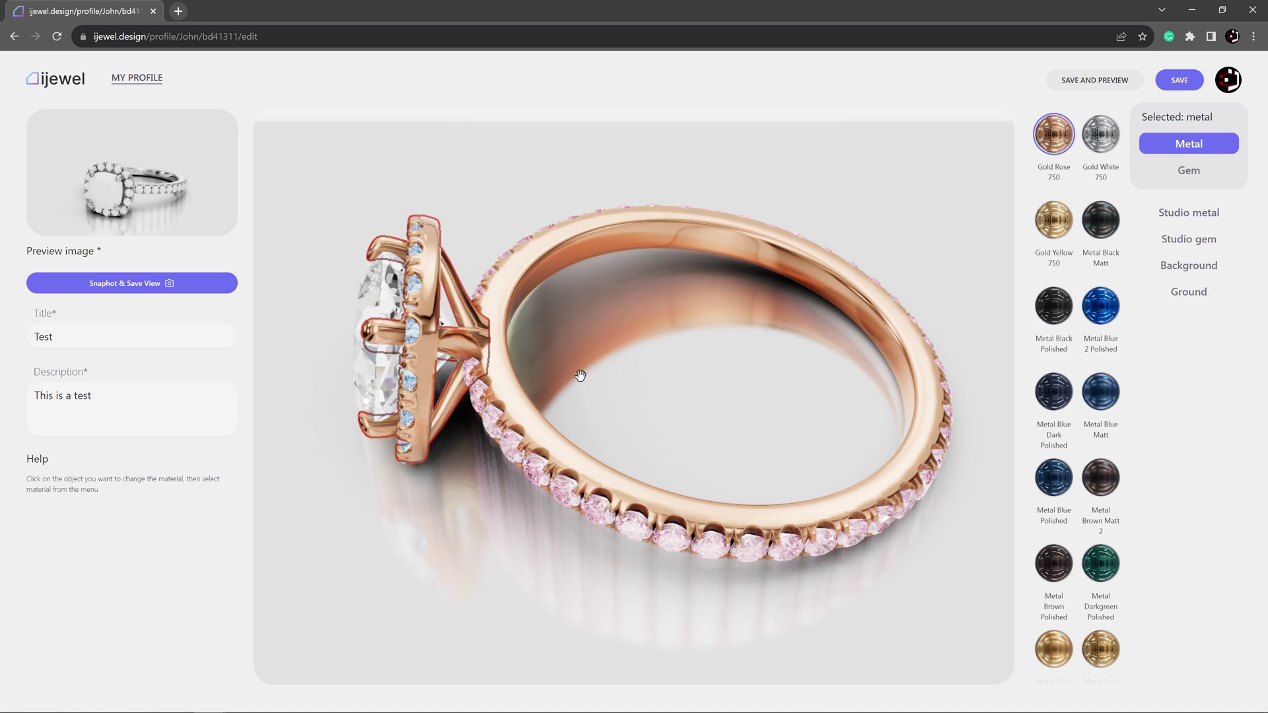
drag(579, 375, 760, 463)
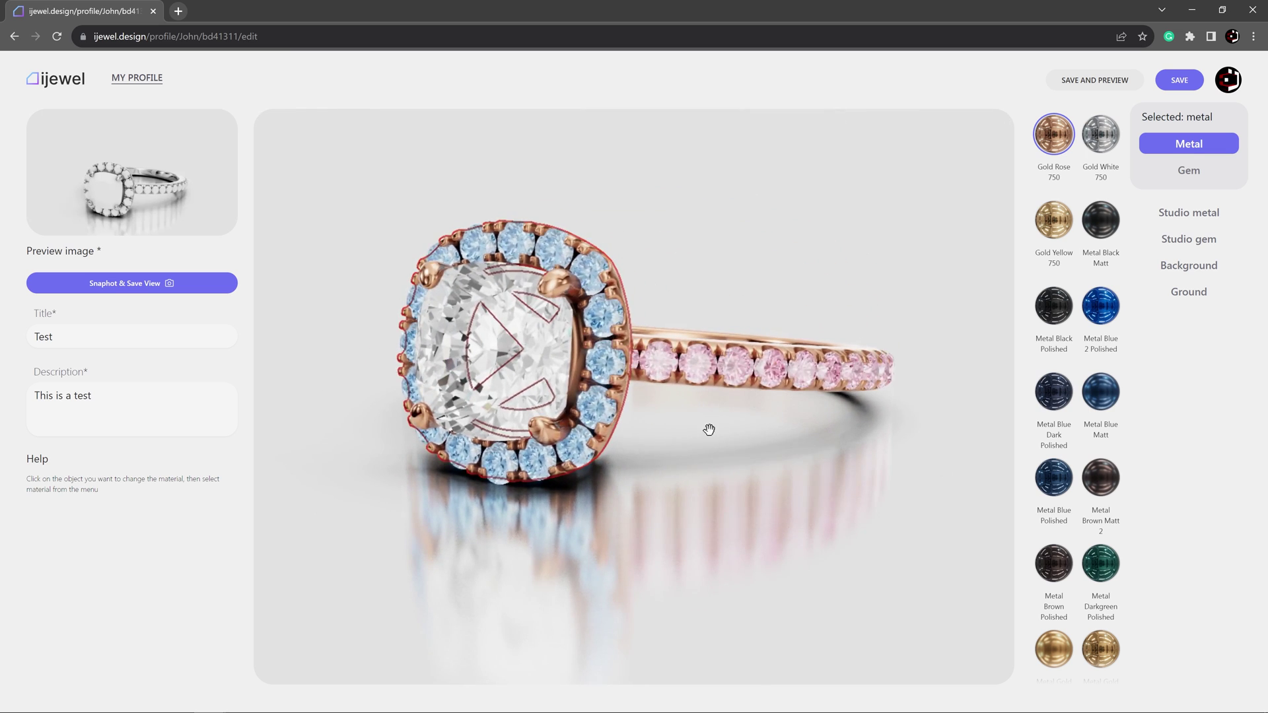
drag(708, 430, 671, 476)
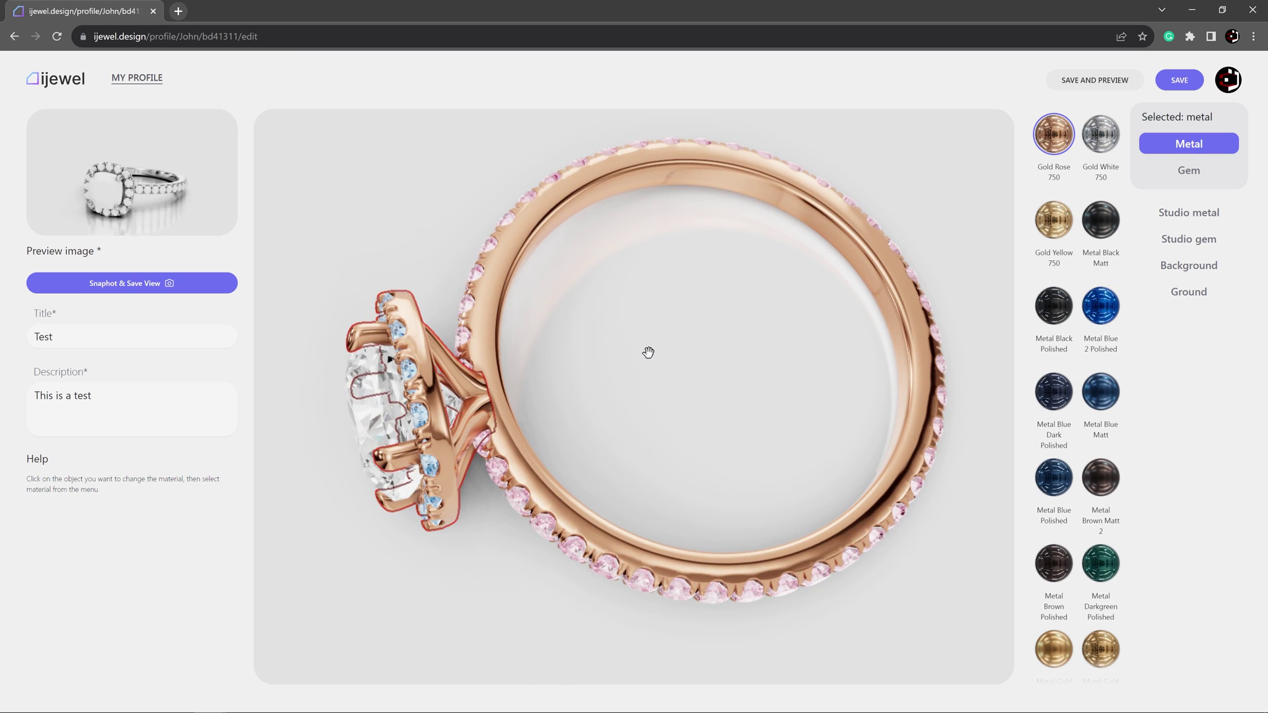
drag(647, 351, 617, 334)
Step: Deselect the metal, orbit and zoom around the rose-gold ring, then reselect the band
click(654, 379)
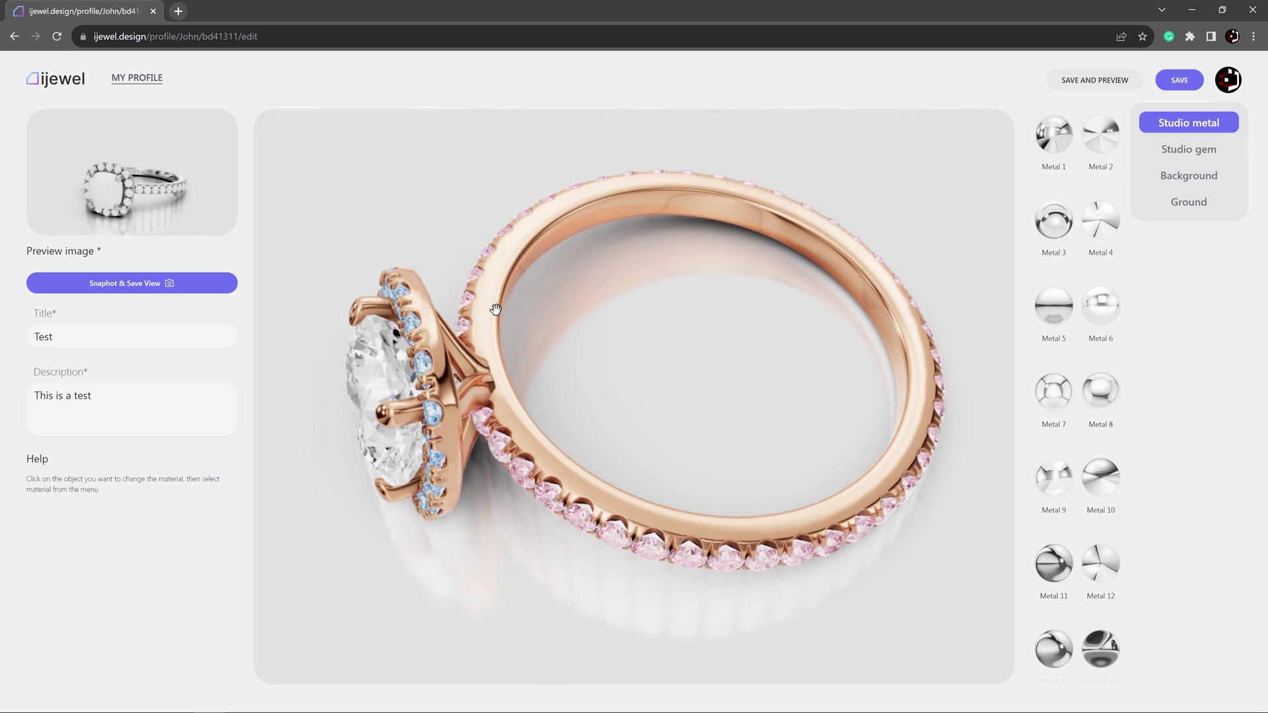
drag(658, 422, 655, 258)
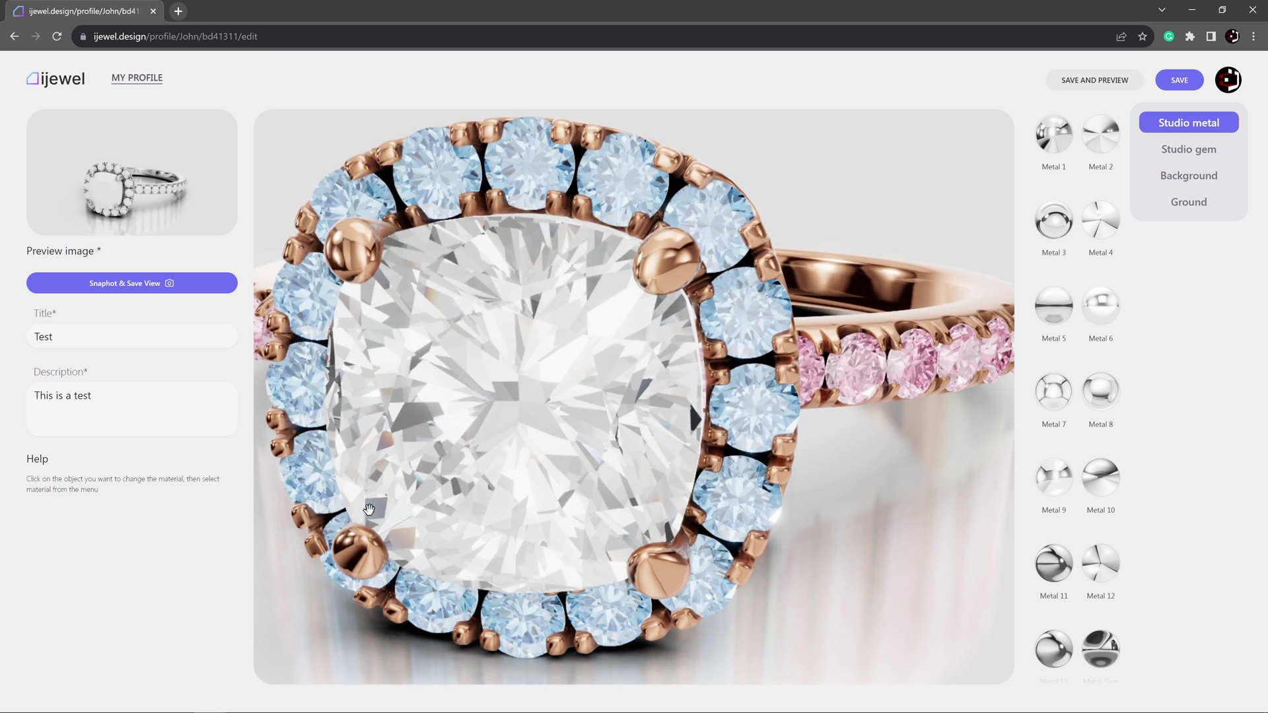
scroll(596, 396, down, 5)
drag(849, 532, 652, 341)
scroll(809, 458, down, 3)
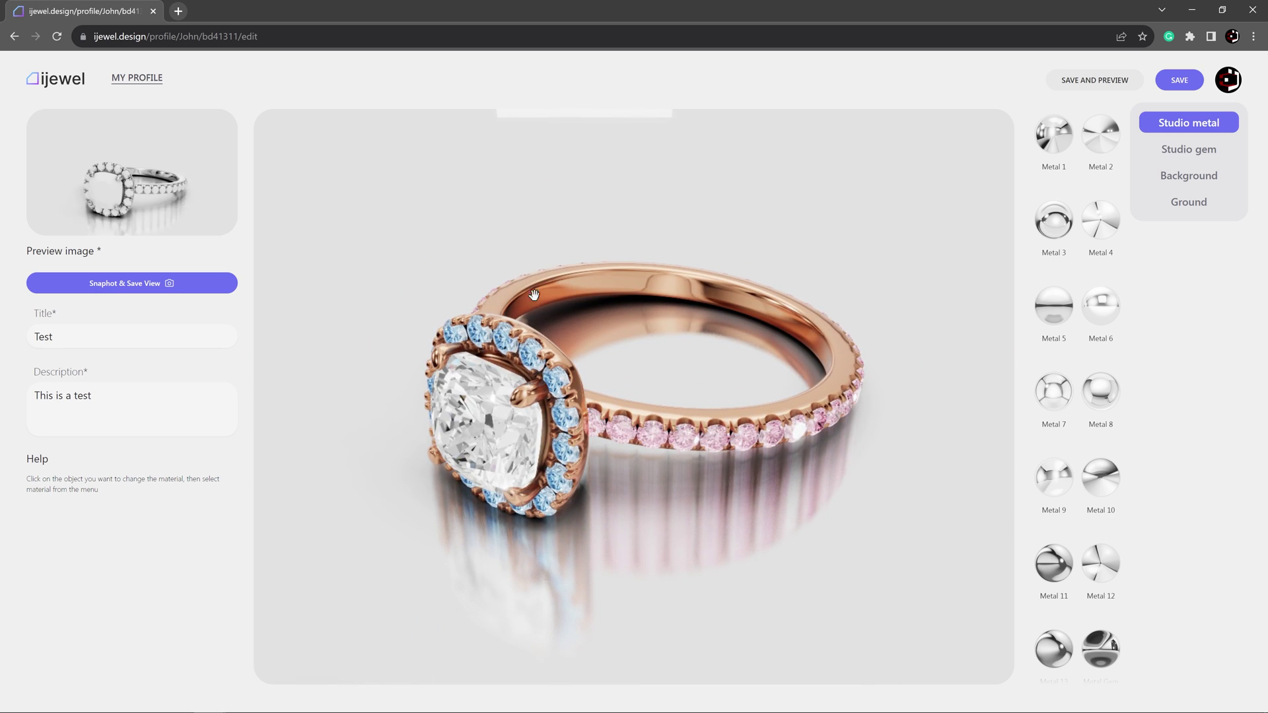
click(576, 282)
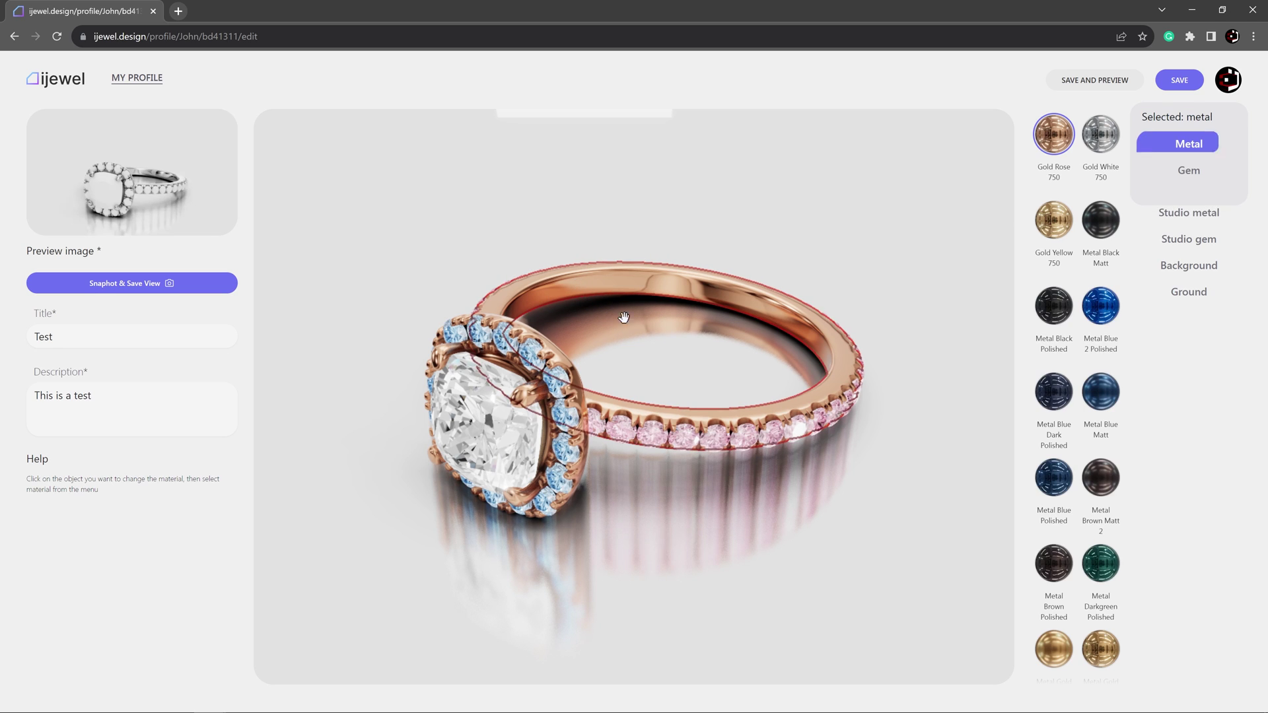
drag(668, 535, 737, 494)
Step: Deselect the metal to bring up the Studio metal lighting settings
click(743, 490)
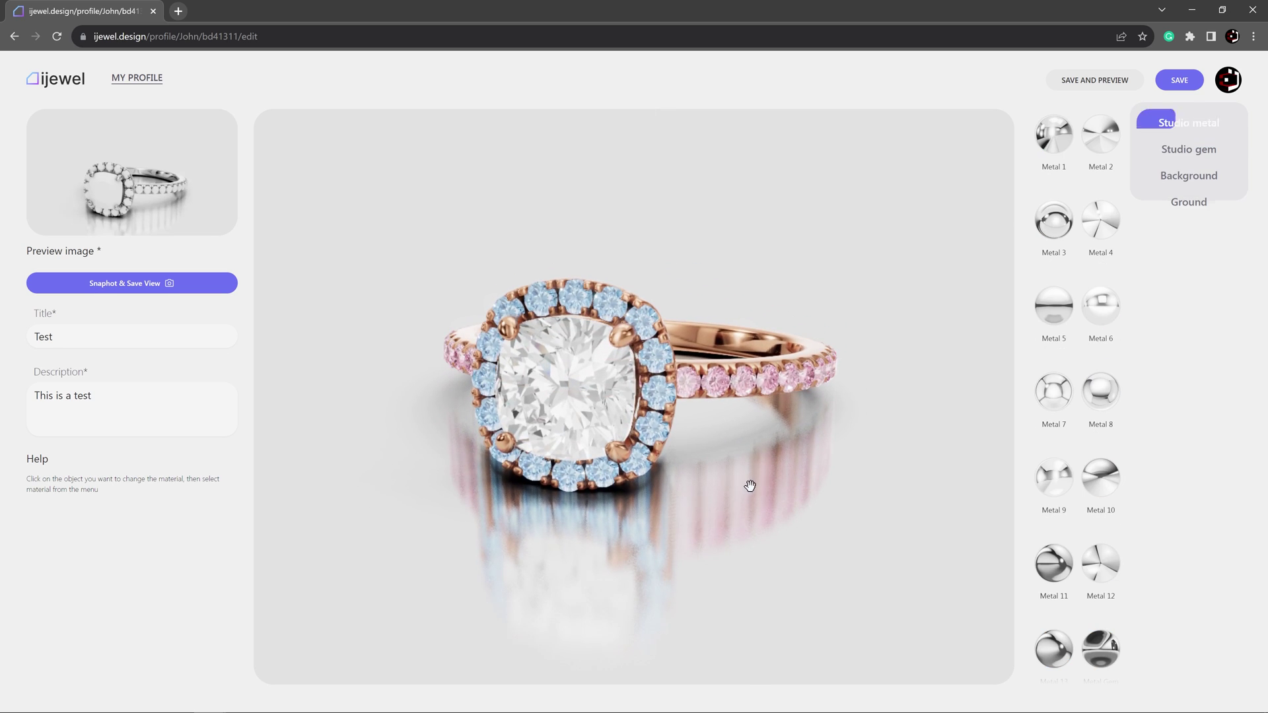
drag(724, 425, 735, 433)
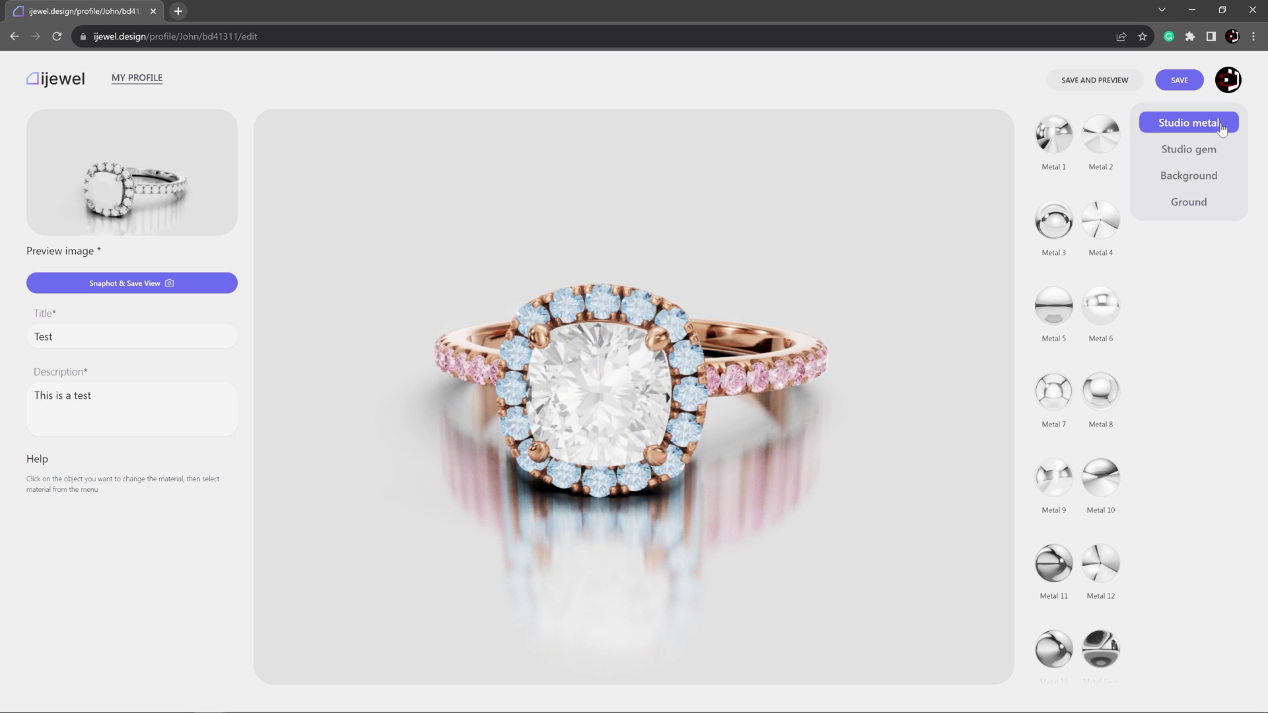
click(737, 360)
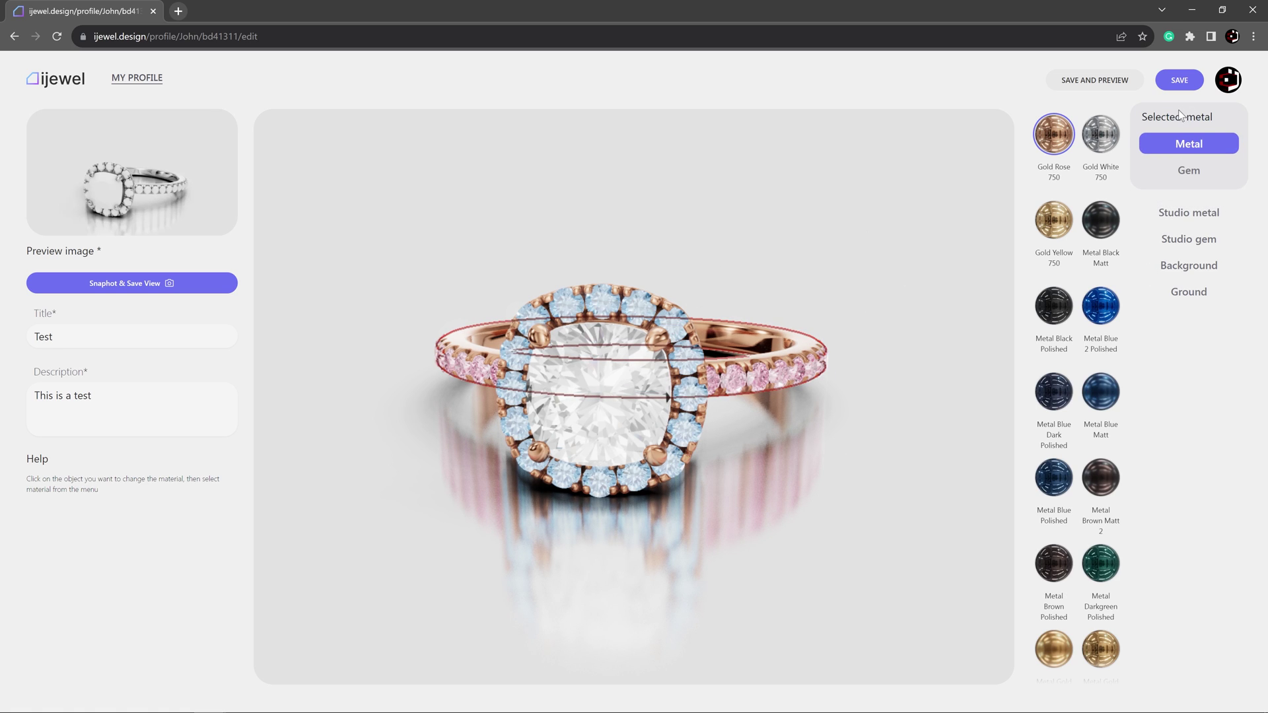
click(888, 441)
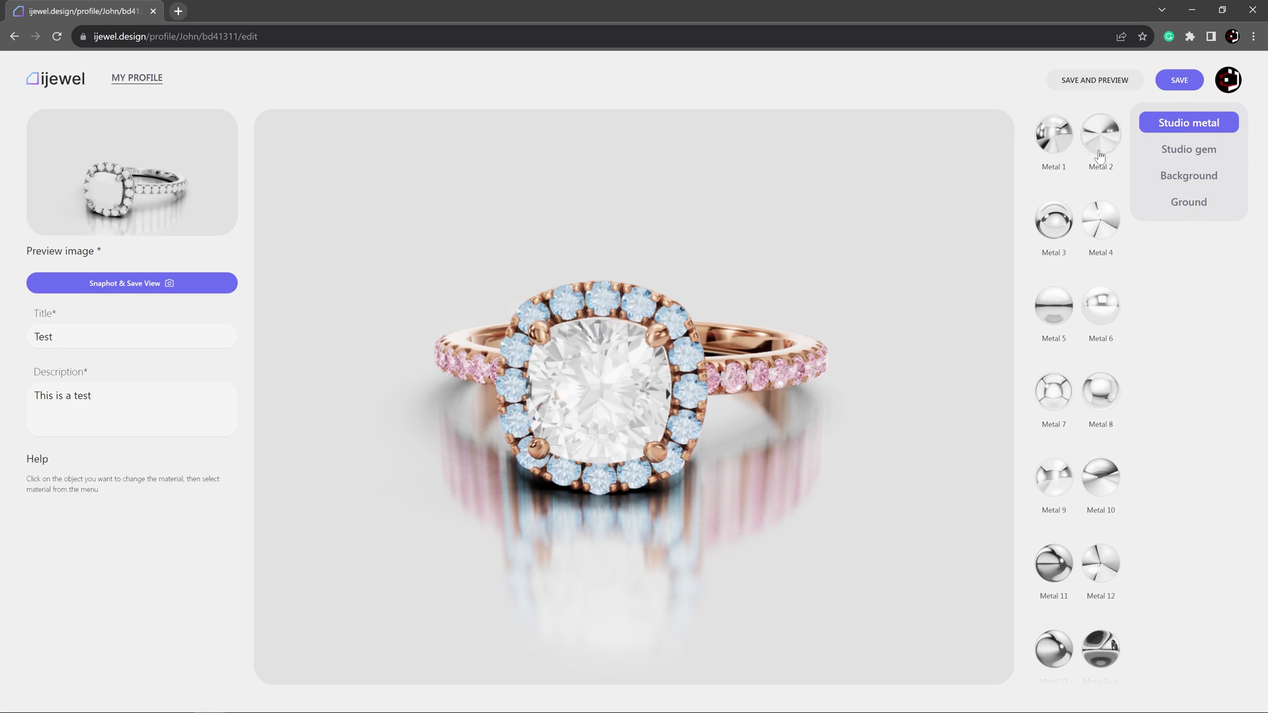
scroll(1089, 357, down, 3)
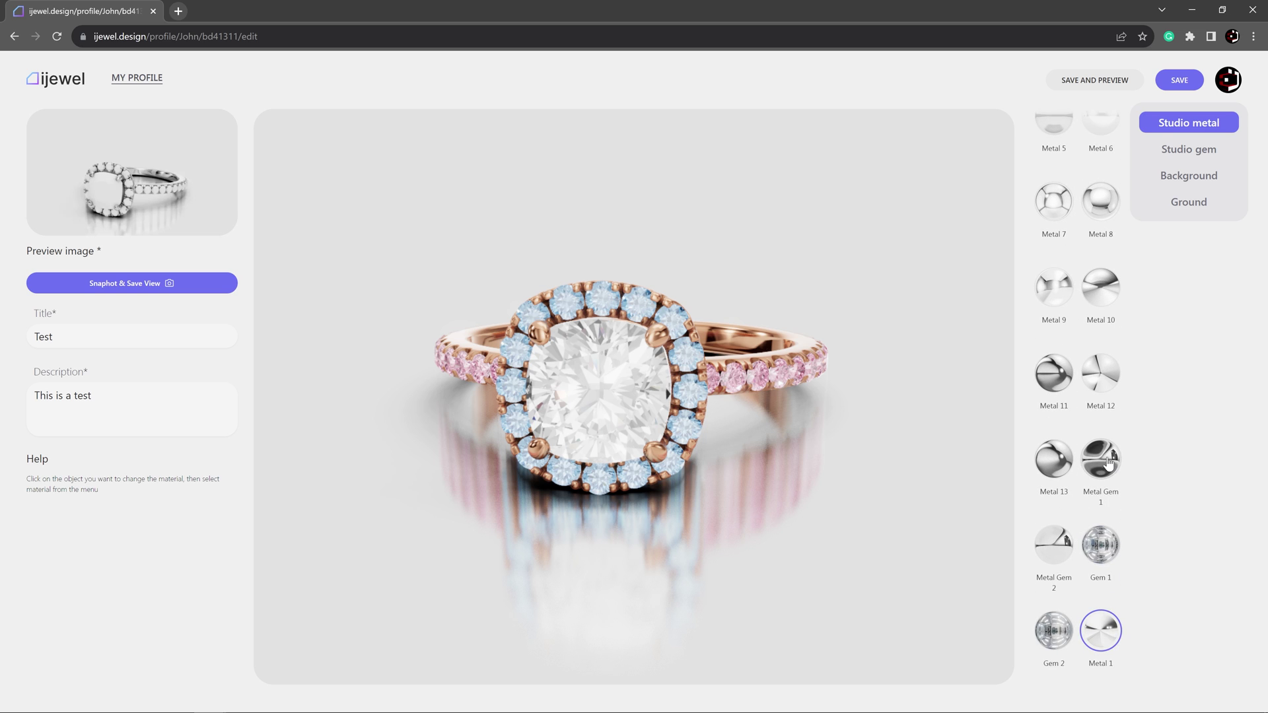
Step: Compare Metal 13, Metal 12 and Metal 9 studio lighting, returning to Metal 13
click(1052, 463)
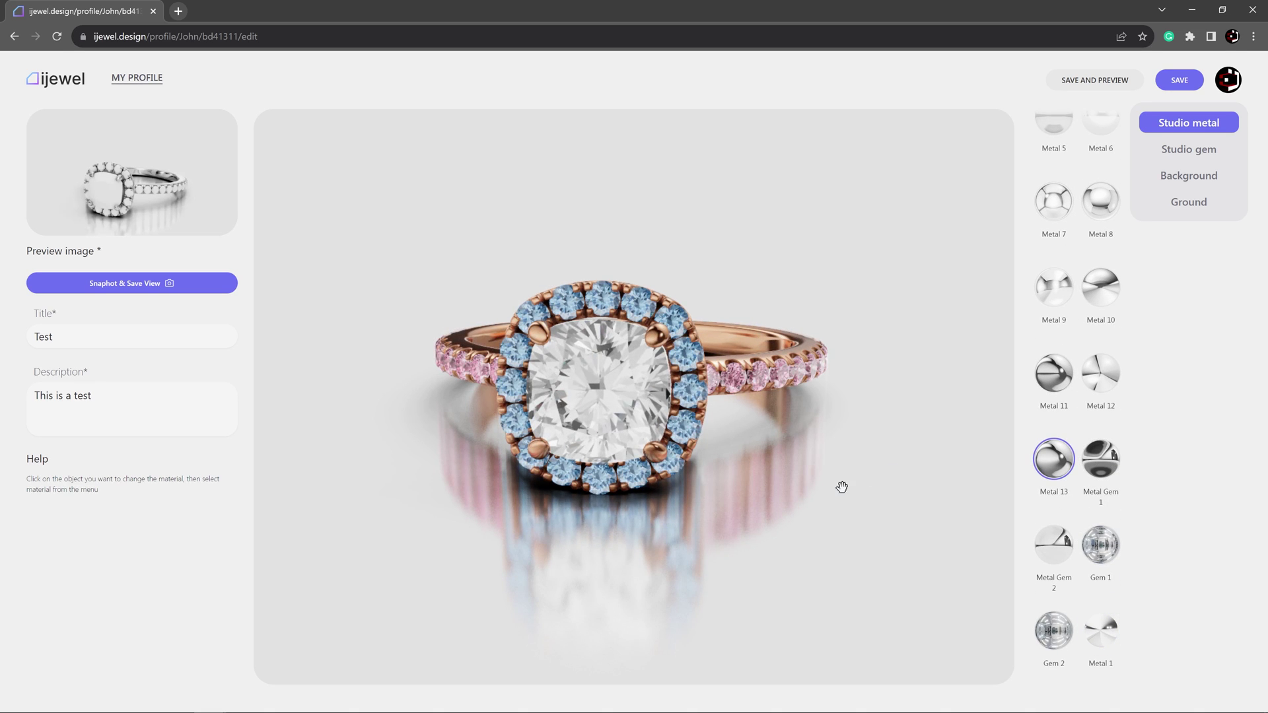
drag(841, 486, 988, 482)
click(1100, 373)
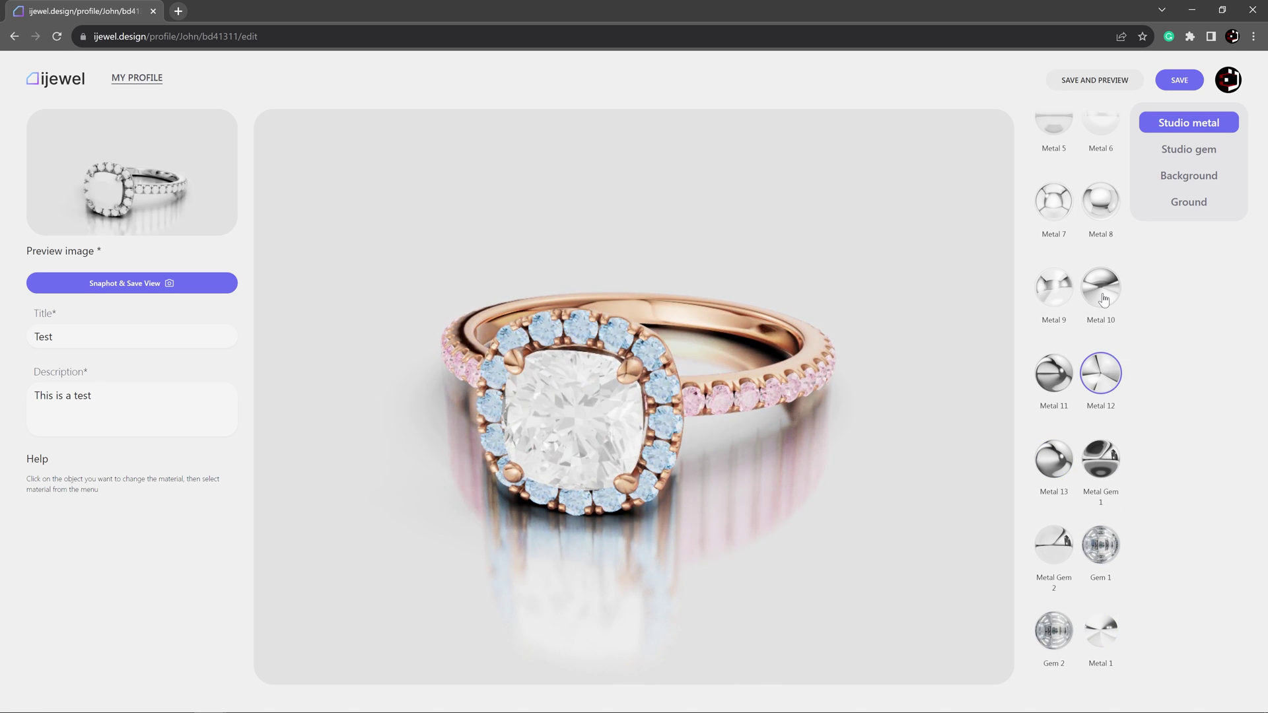
click(1054, 288)
drag(837, 425, 863, 416)
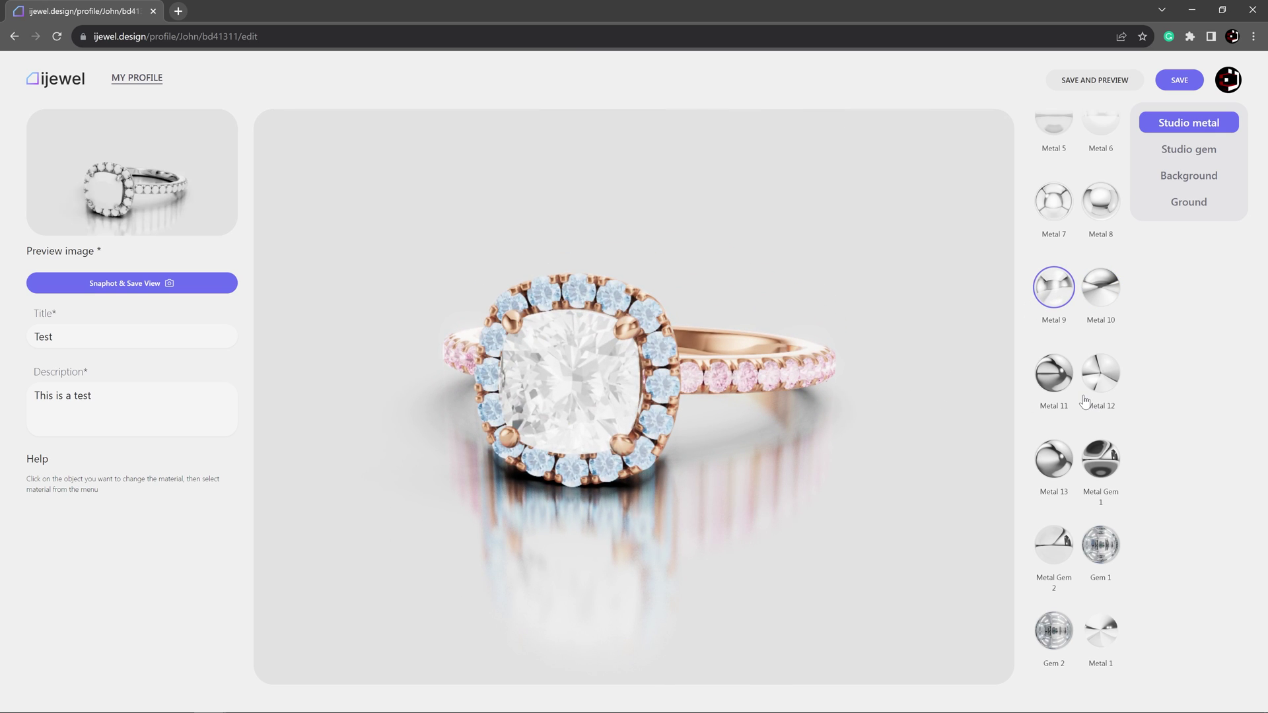
click(1054, 460)
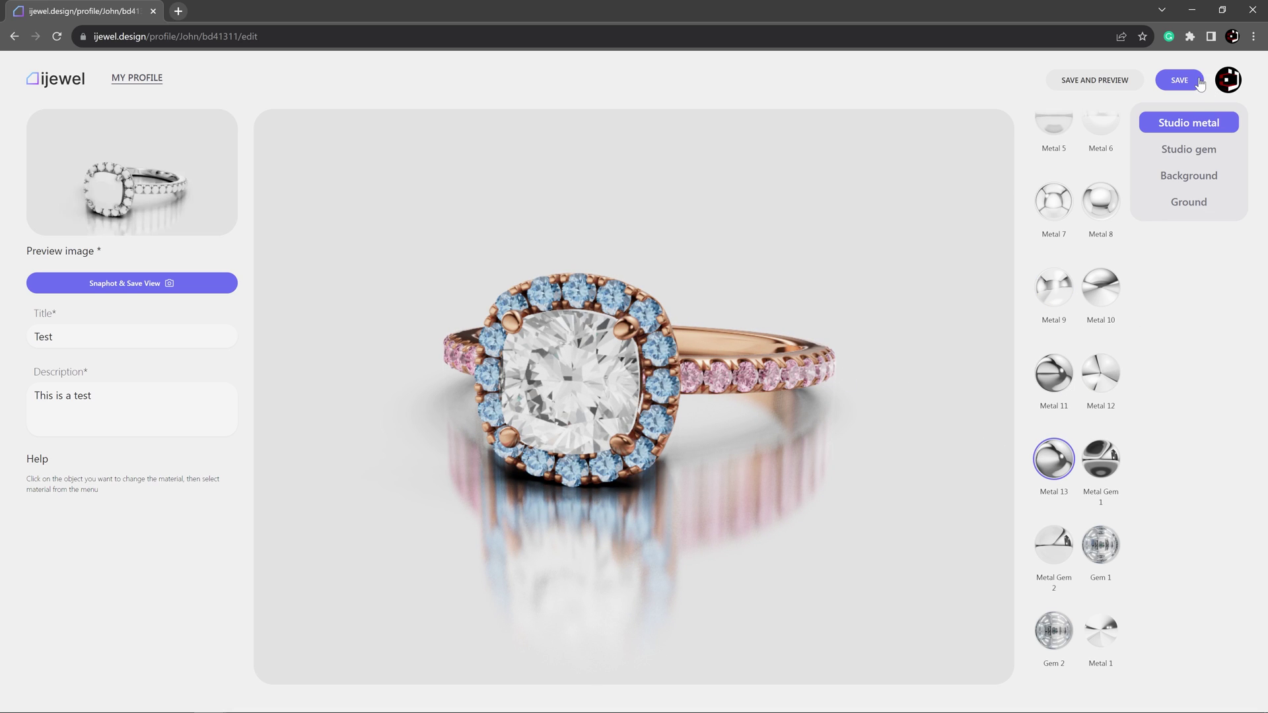
Step: Try Metal Gem 1, Metal Gem 2, Gem 2 and Metal 1, then apply Metal 3
click(1101, 460)
click(1066, 537)
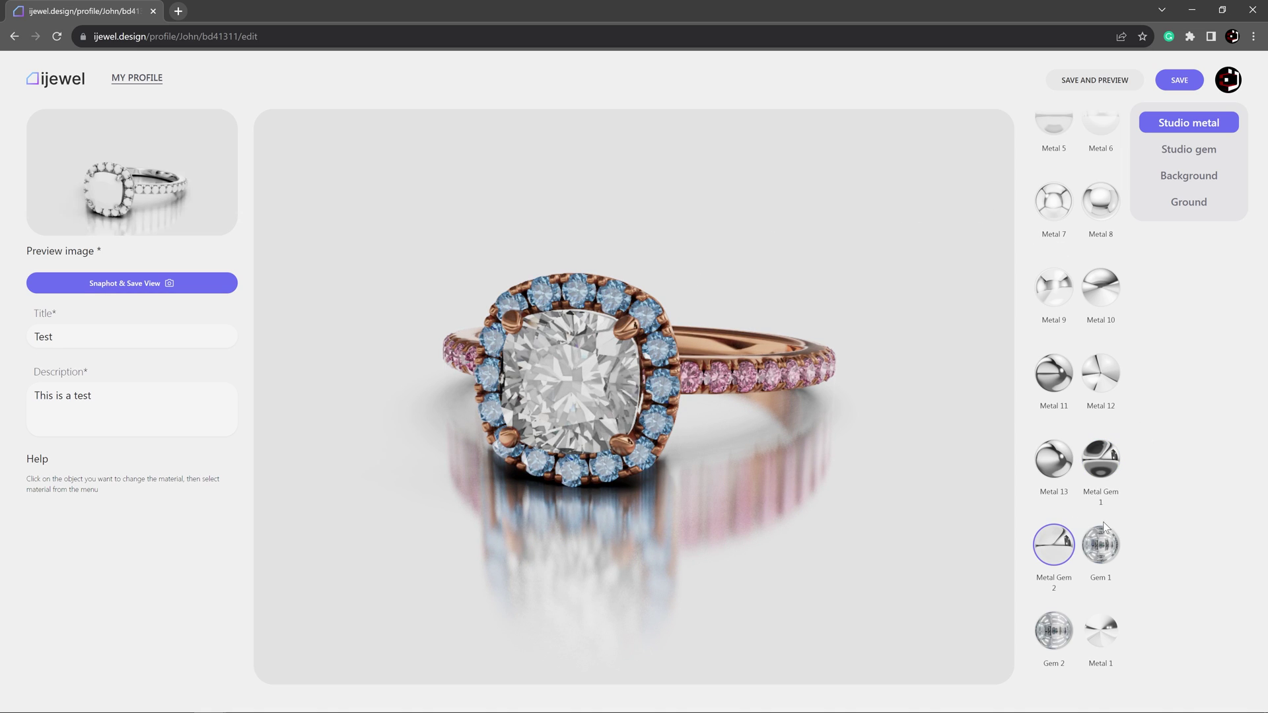
click(1051, 634)
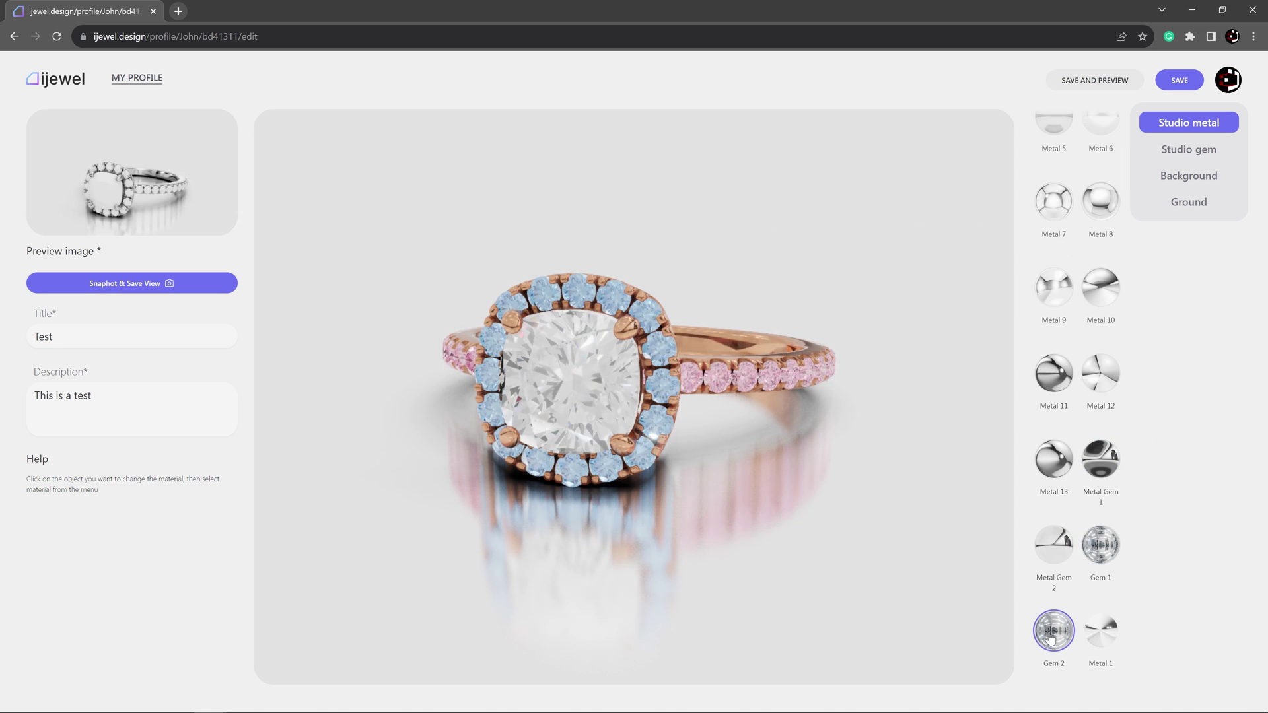
click(1100, 631)
scroll(1076, 359, up, 3)
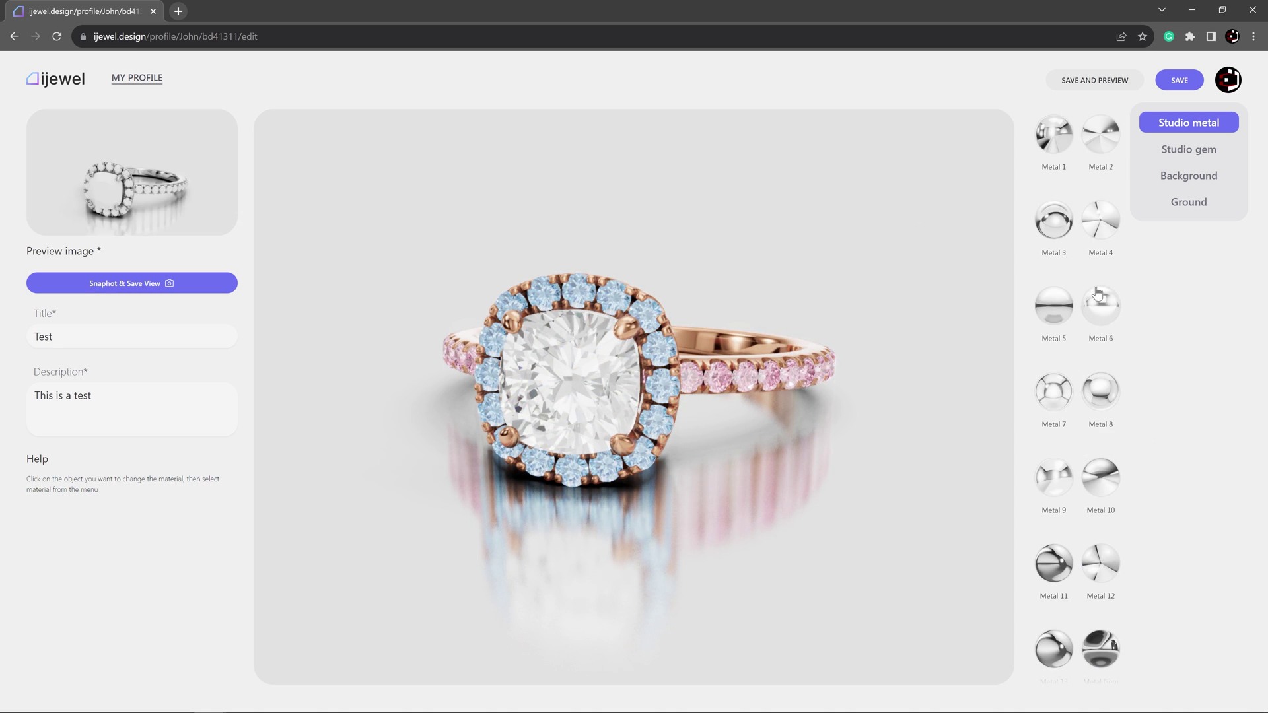
click(1053, 220)
mouse_move(709, 471)
mouse_down()
mouse_move(759, 515)
mouse_move(778, 498)
mouse_move(710, 467)
mouse_up()
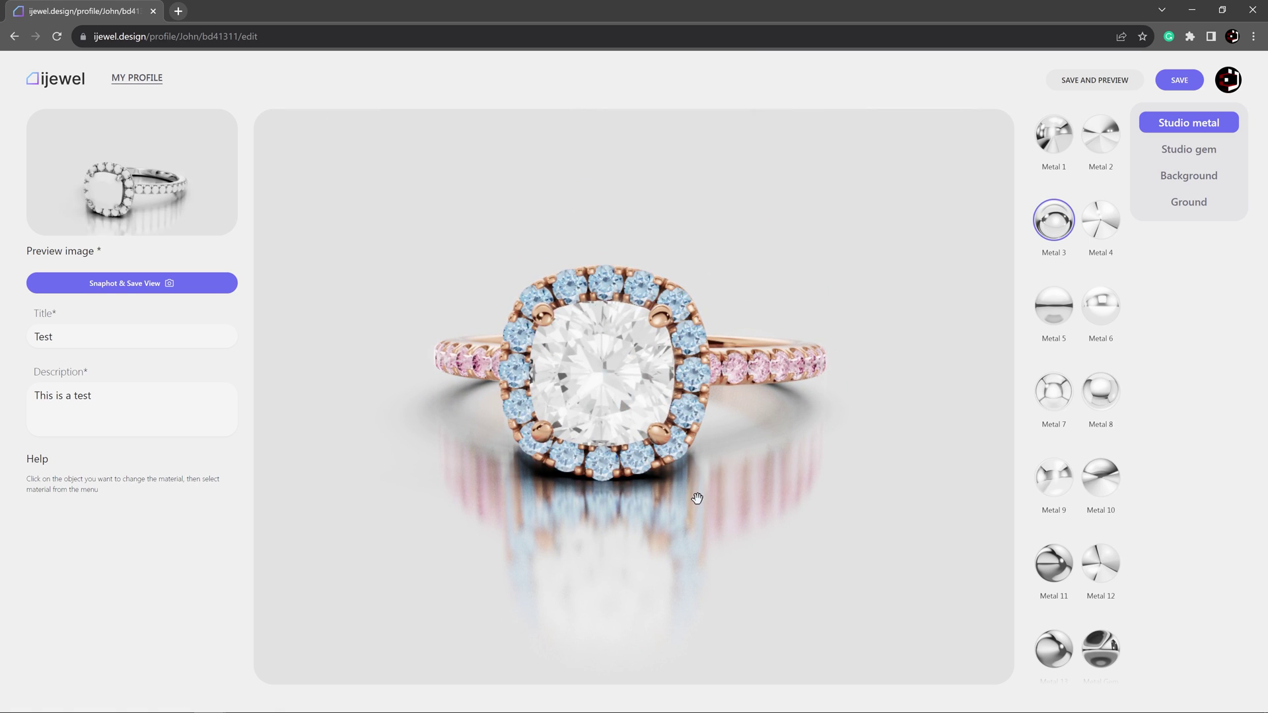
Step: Try Studio gem lighting Gem 1 through Gem 3, settling on Gem 4 for the stones
click(1189, 152)
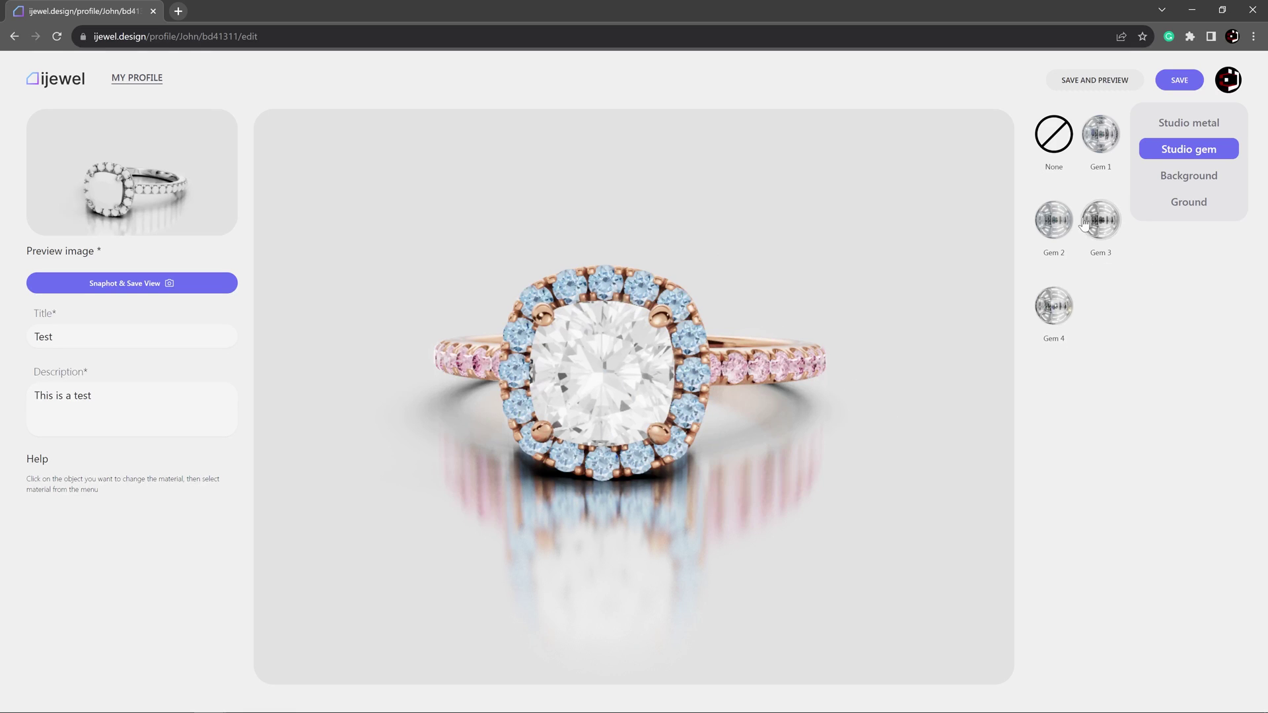
click(1099, 151)
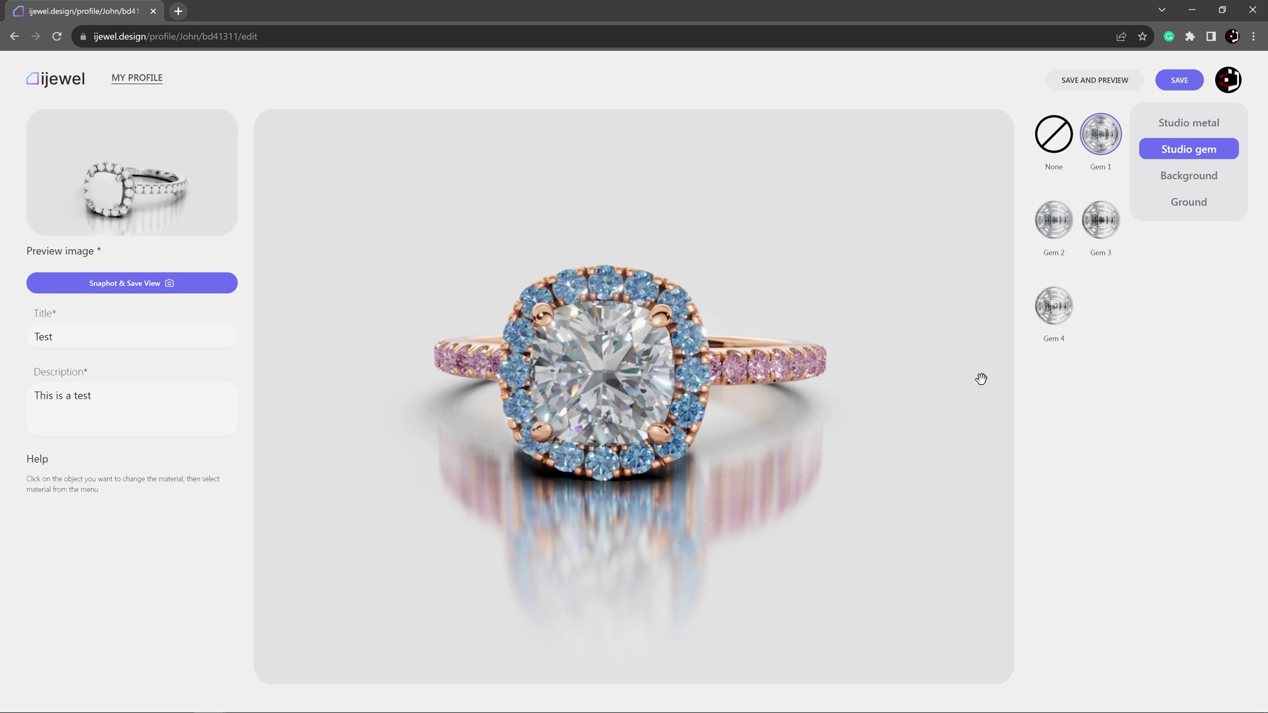
click(1055, 136)
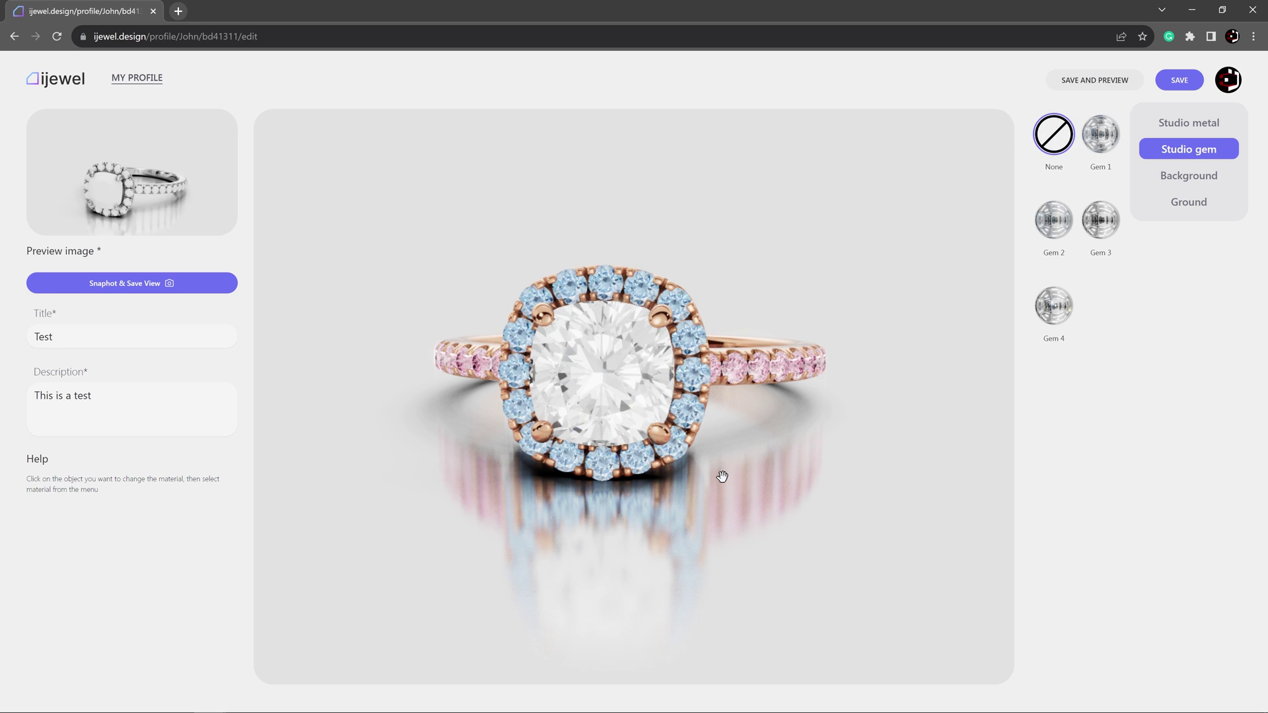
mouse_move(722, 476)
mouse_down()
mouse_move(442, 482)
mouse_move(722, 461)
mouse_move(716, 476)
mouse_up()
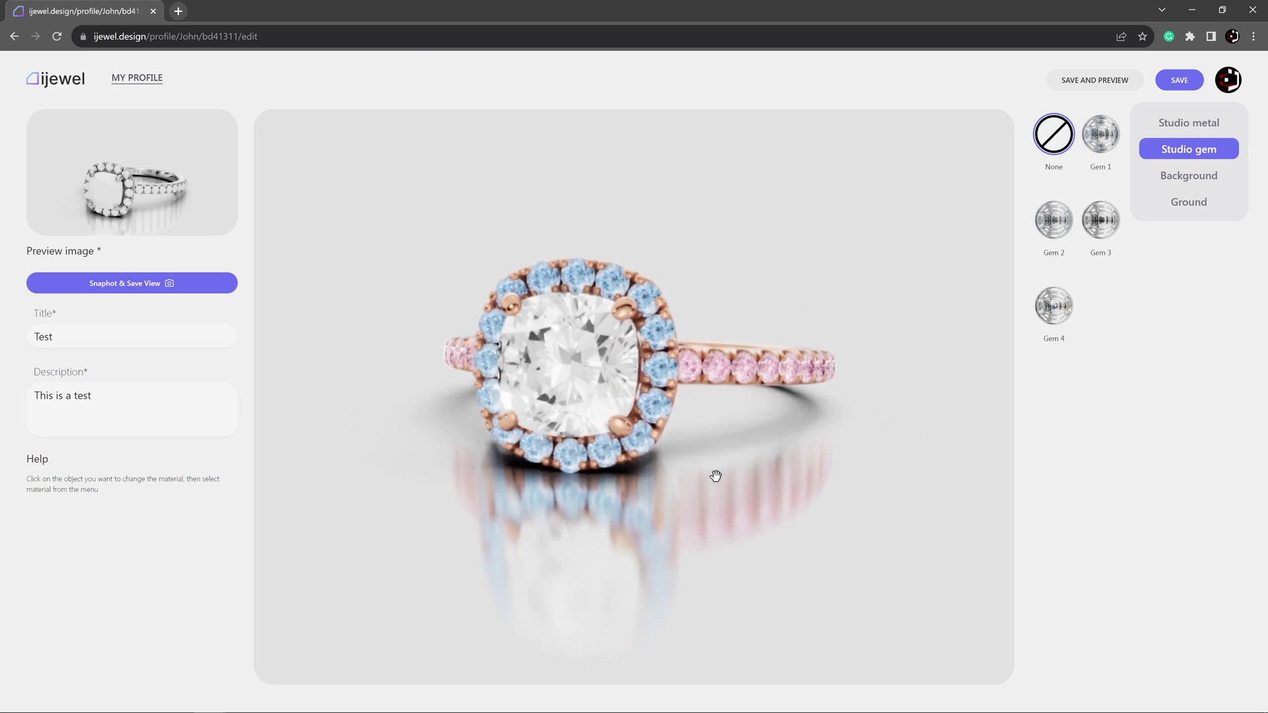
click(1096, 140)
click(1053, 221)
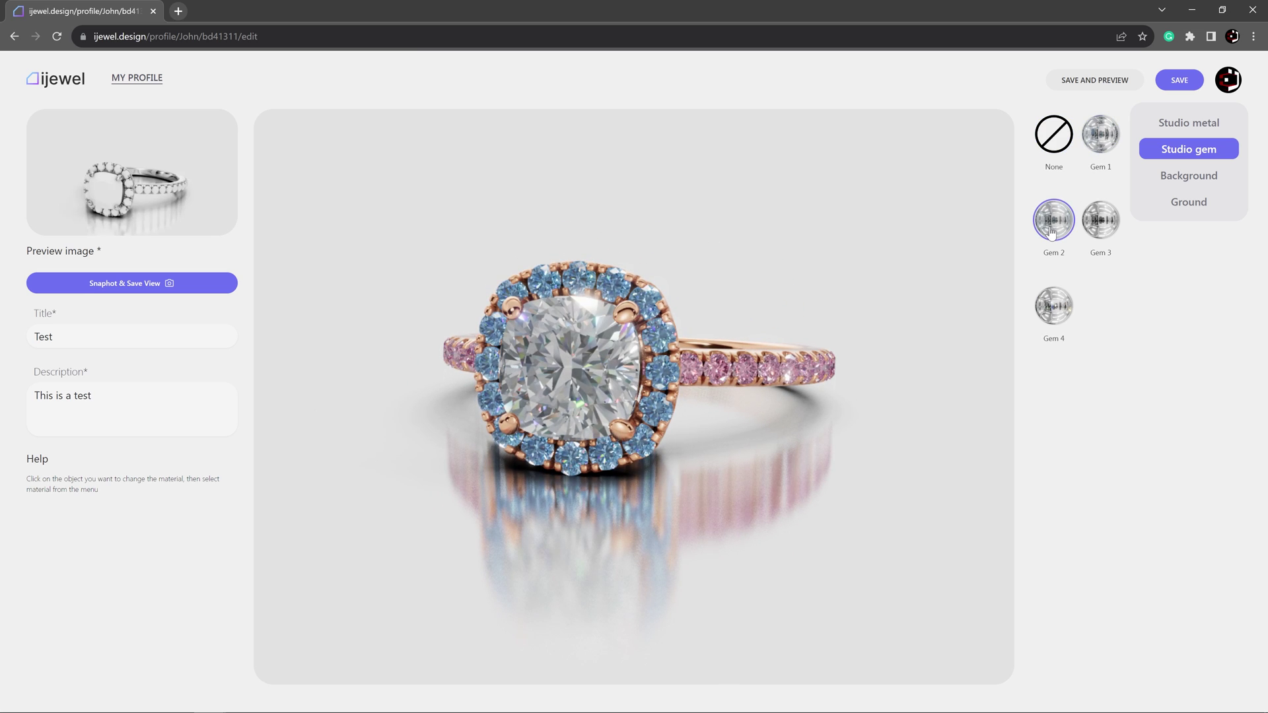
click(1104, 223)
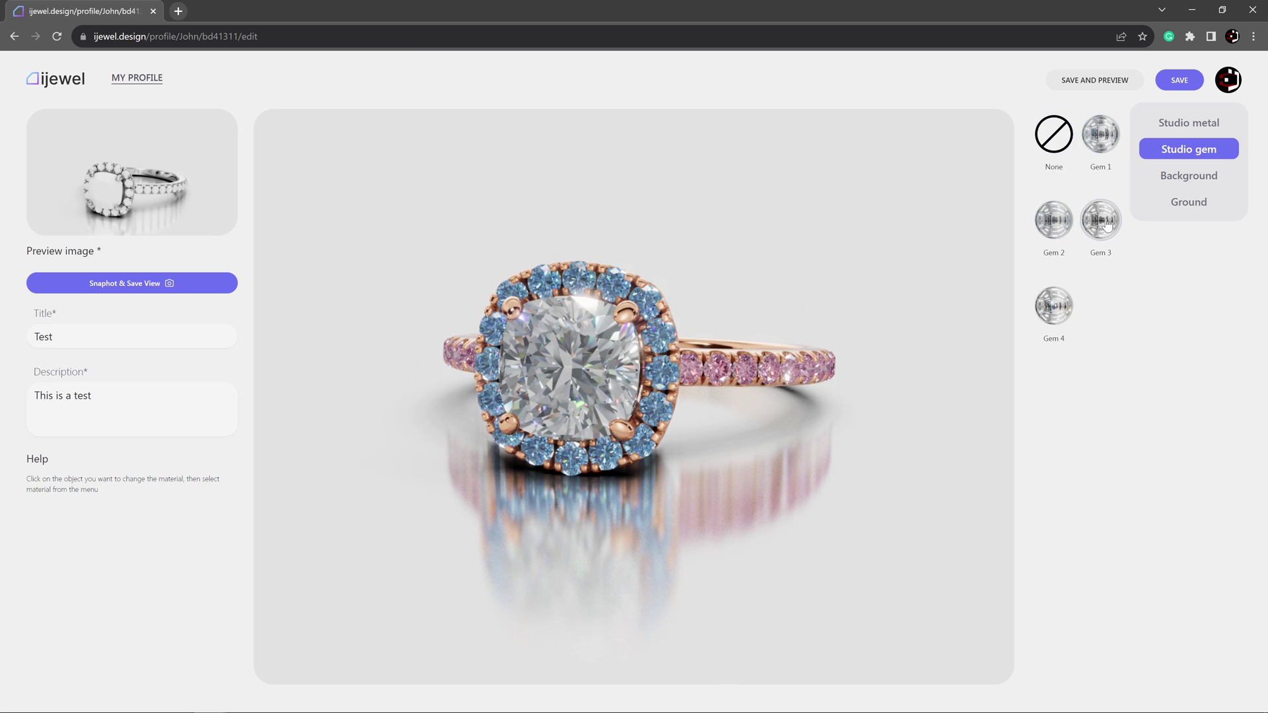
click(1058, 308)
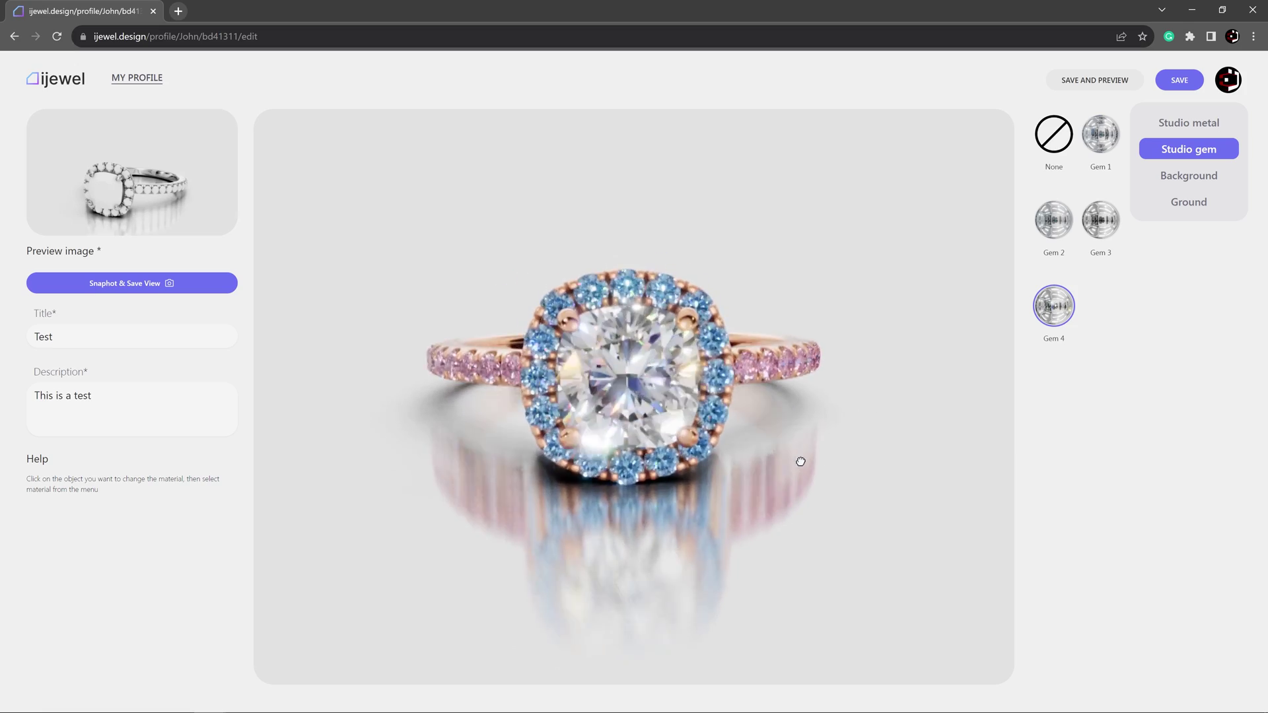
Step: Select the ring's metal, flip between gem and metal materials, then reach the background colours
click(772, 433)
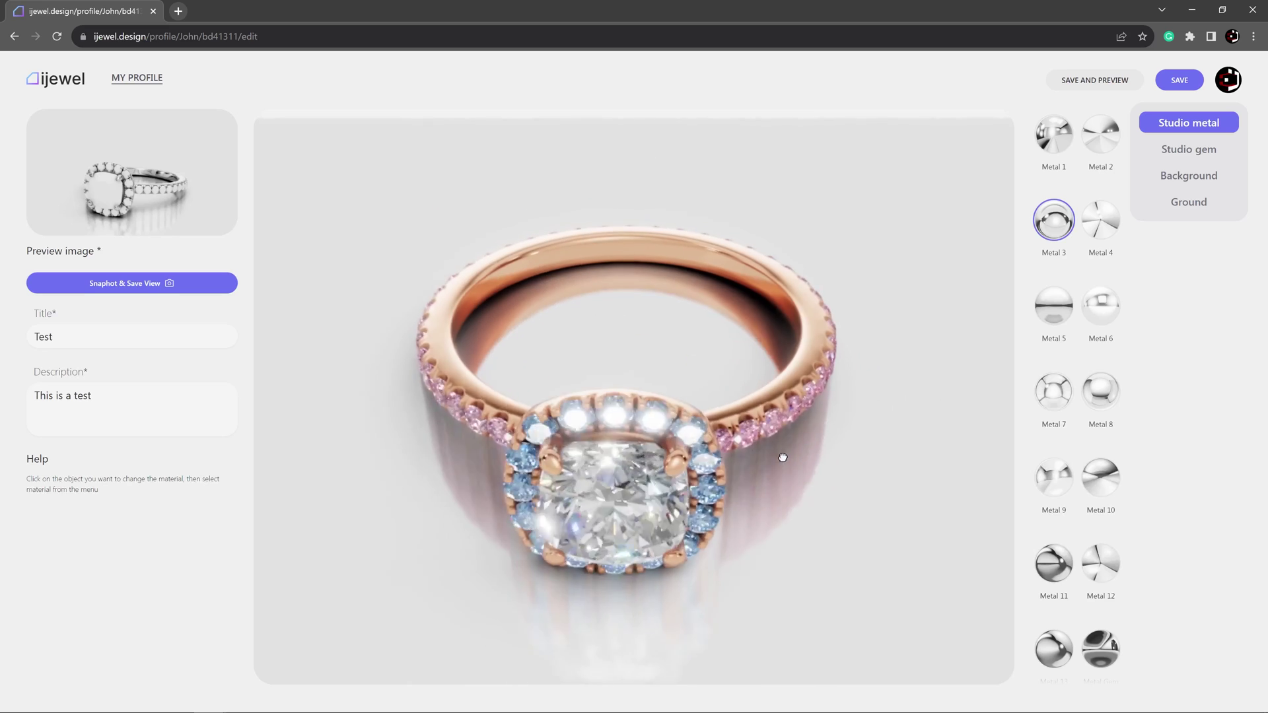
click(1195, 149)
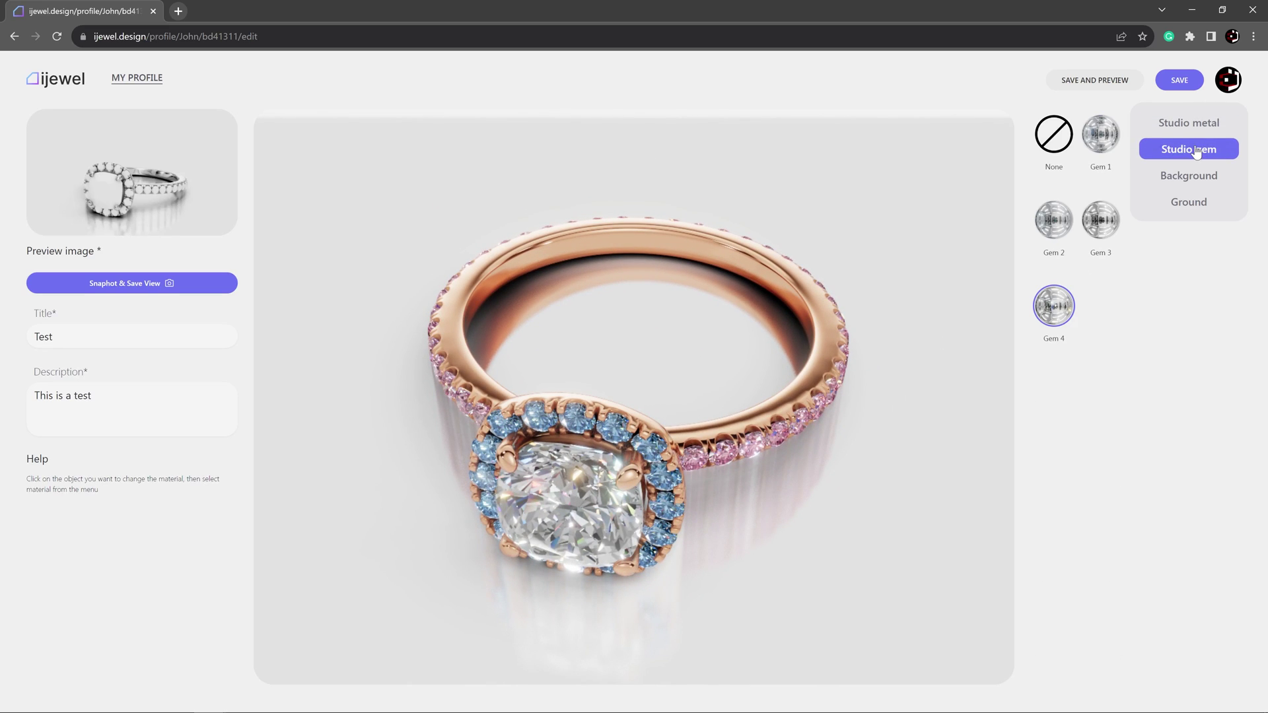
click(1169, 124)
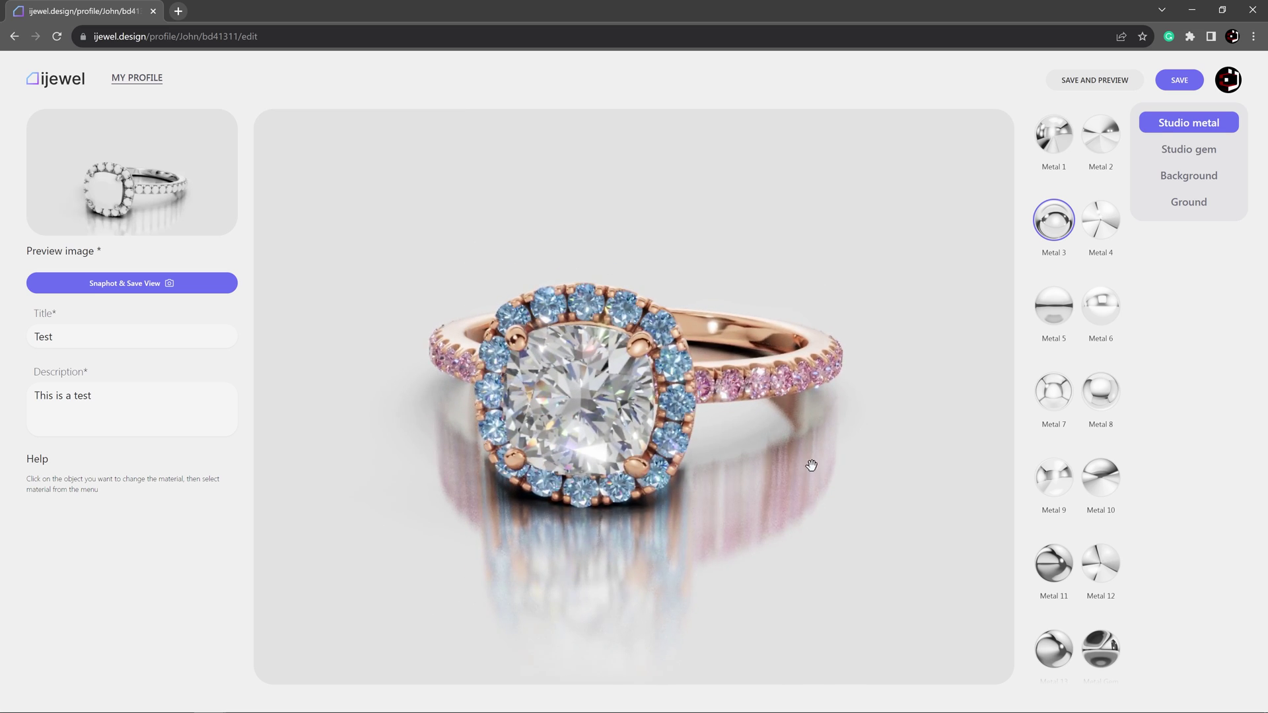
click(1186, 177)
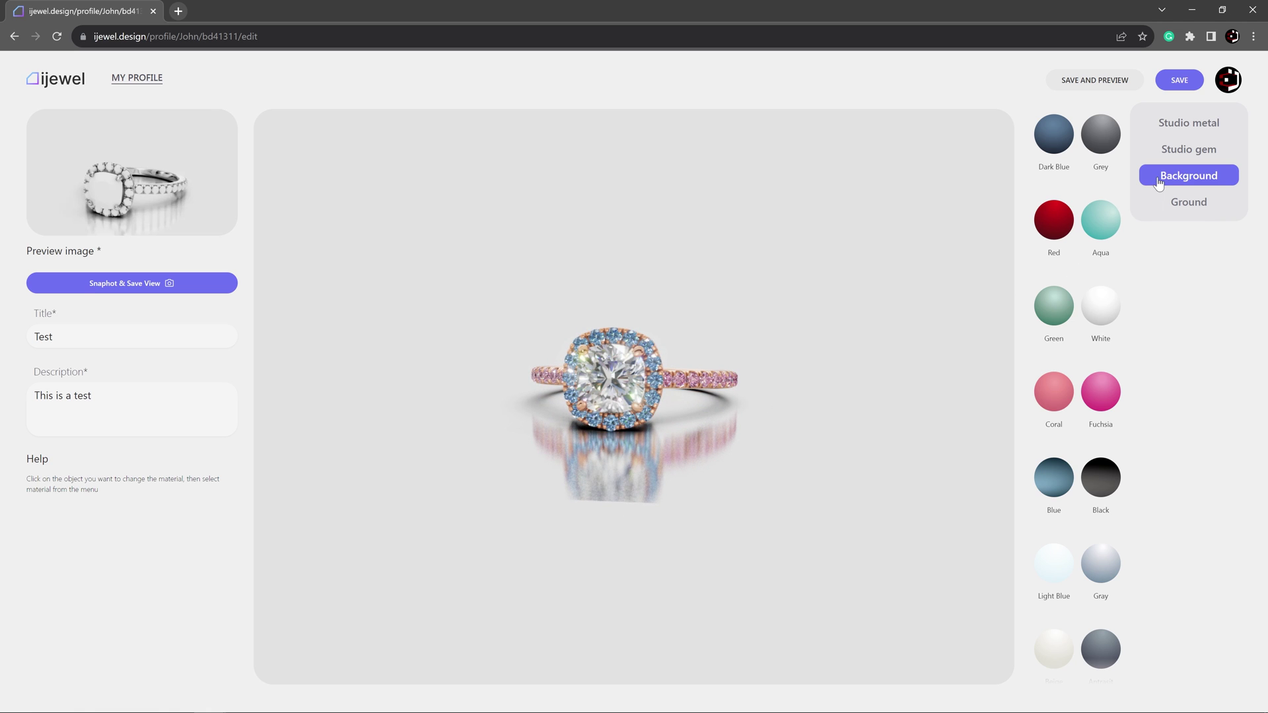
Step: Try Grey, Red, Aqua and White backgrounds, settle on Green, then show Ground presets
click(1100, 135)
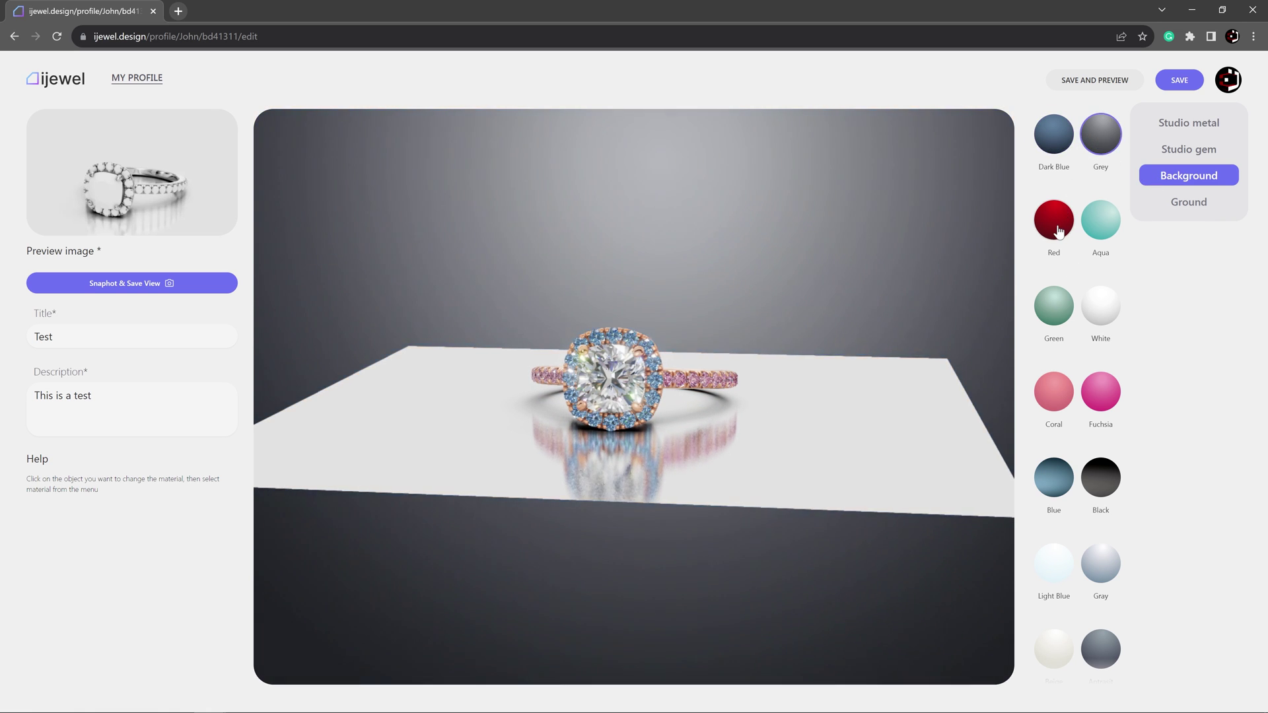
click(1059, 231)
click(1100, 224)
click(1100, 306)
click(1051, 311)
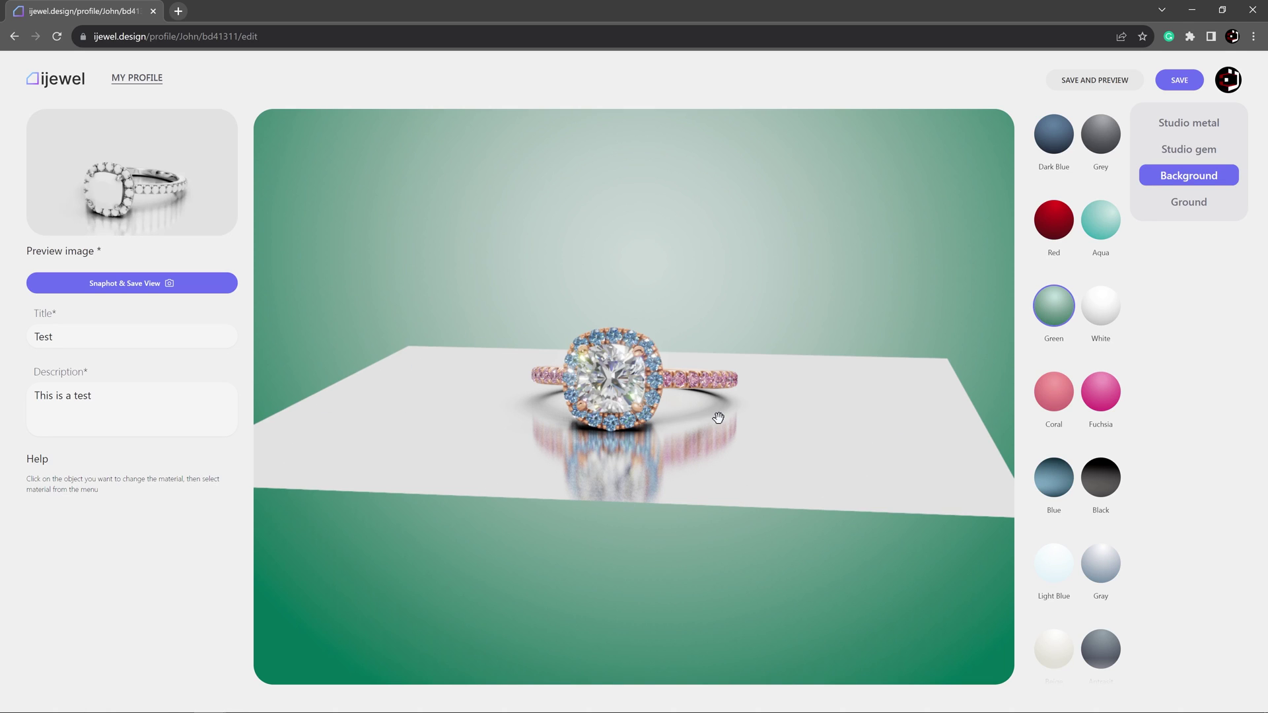
drag(719, 418, 790, 459)
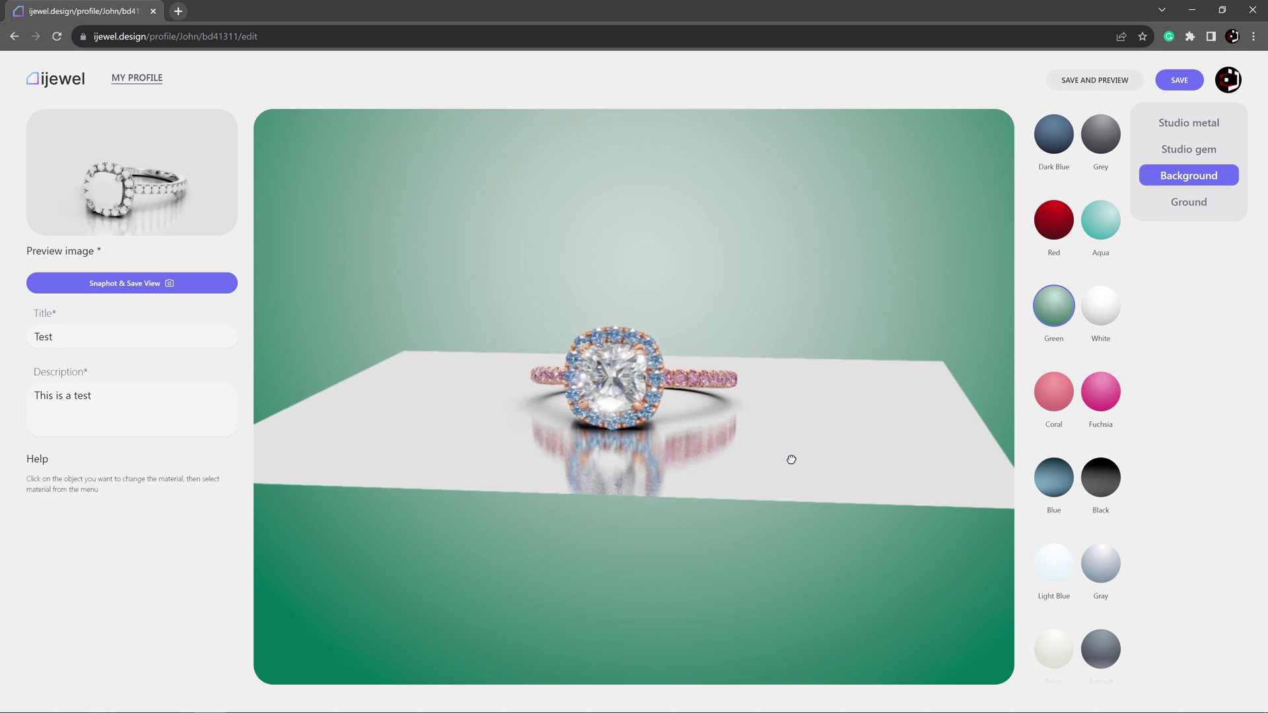
click(1191, 202)
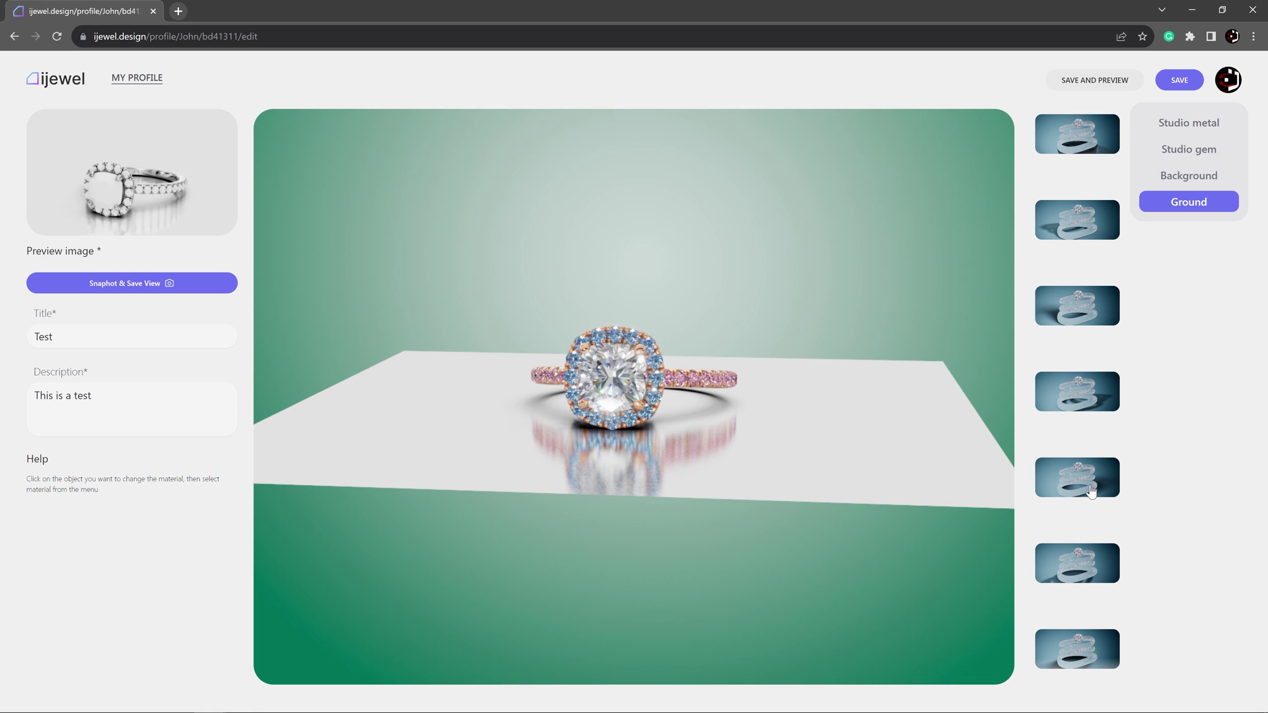
Step: Try the Ground presets, settle on the soft-shadow ground, and orbit and pan to a higher front view
click(1079, 148)
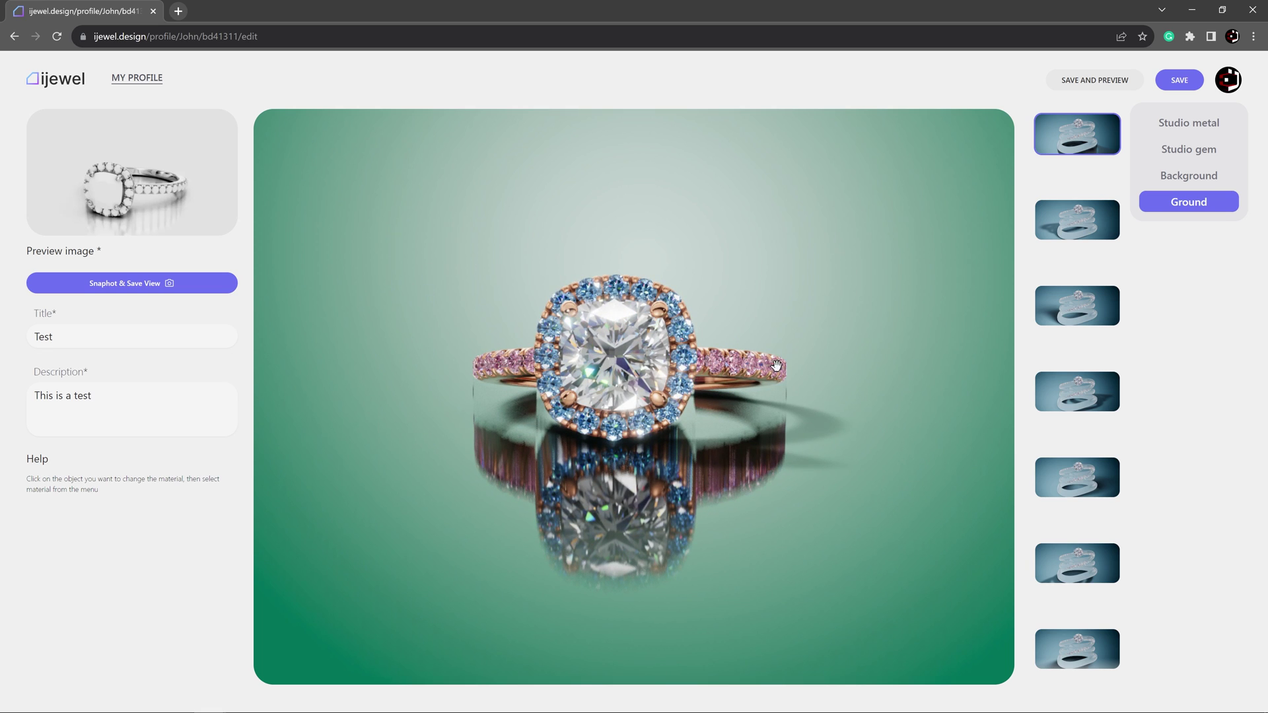
click(1067, 222)
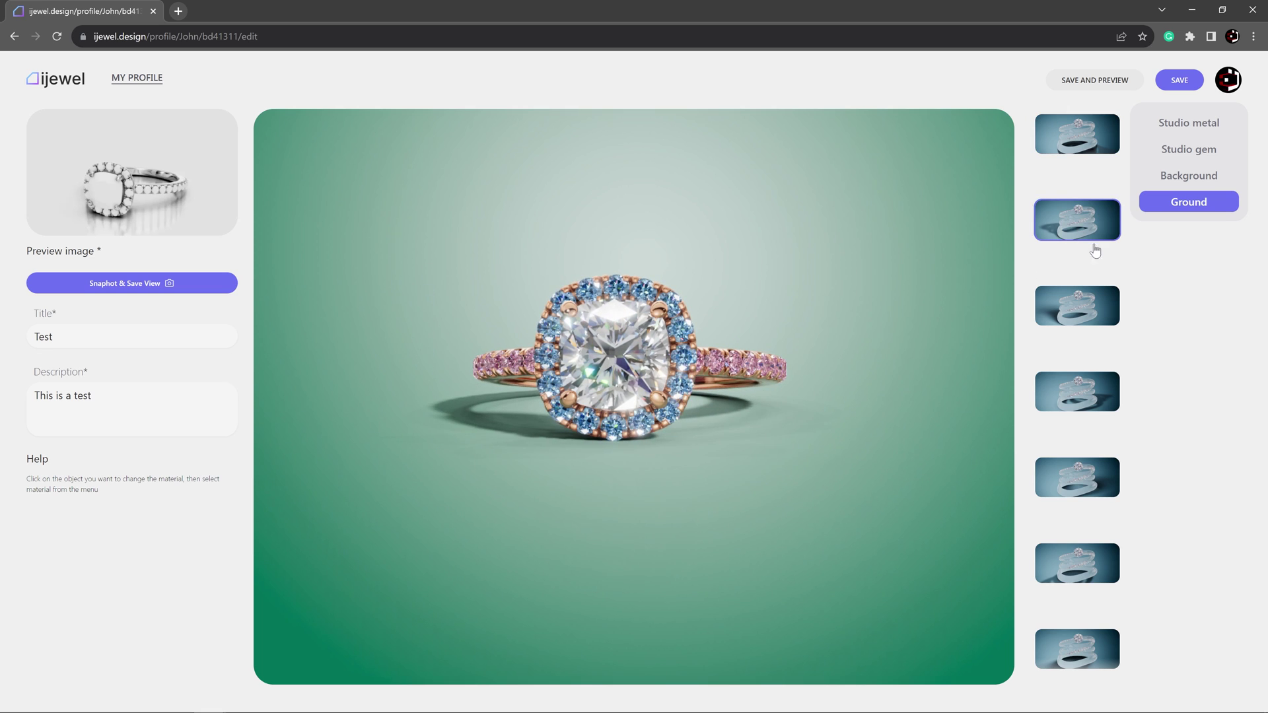
click(1073, 308)
click(1086, 388)
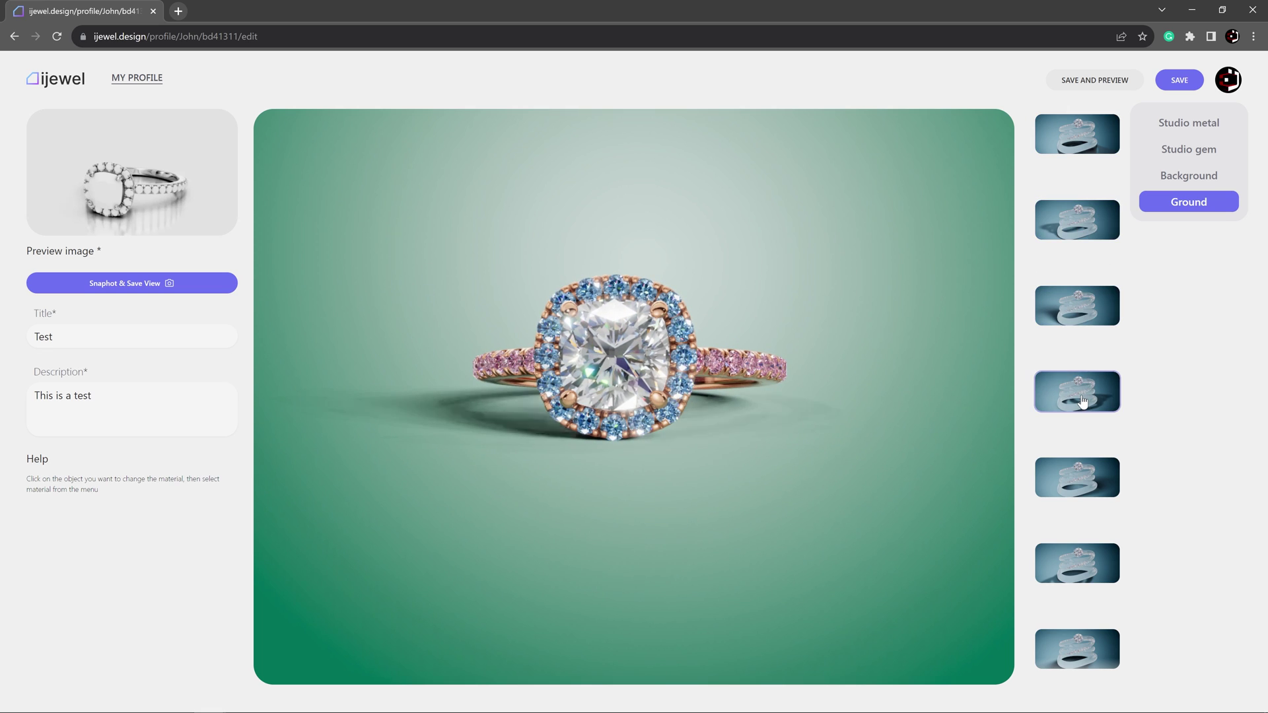
click(1070, 492)
scroll(1073, 502, down, 1)
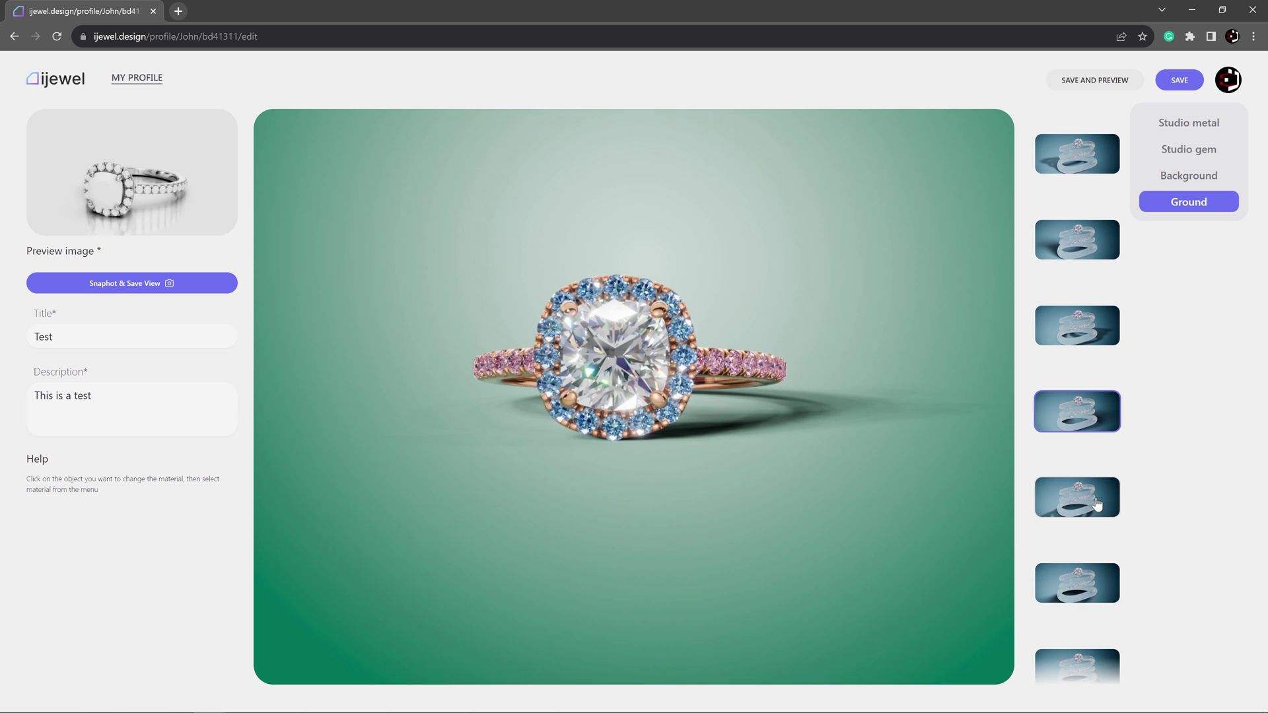
click(1090, 523)
scroll(1090, 528, down, 1)
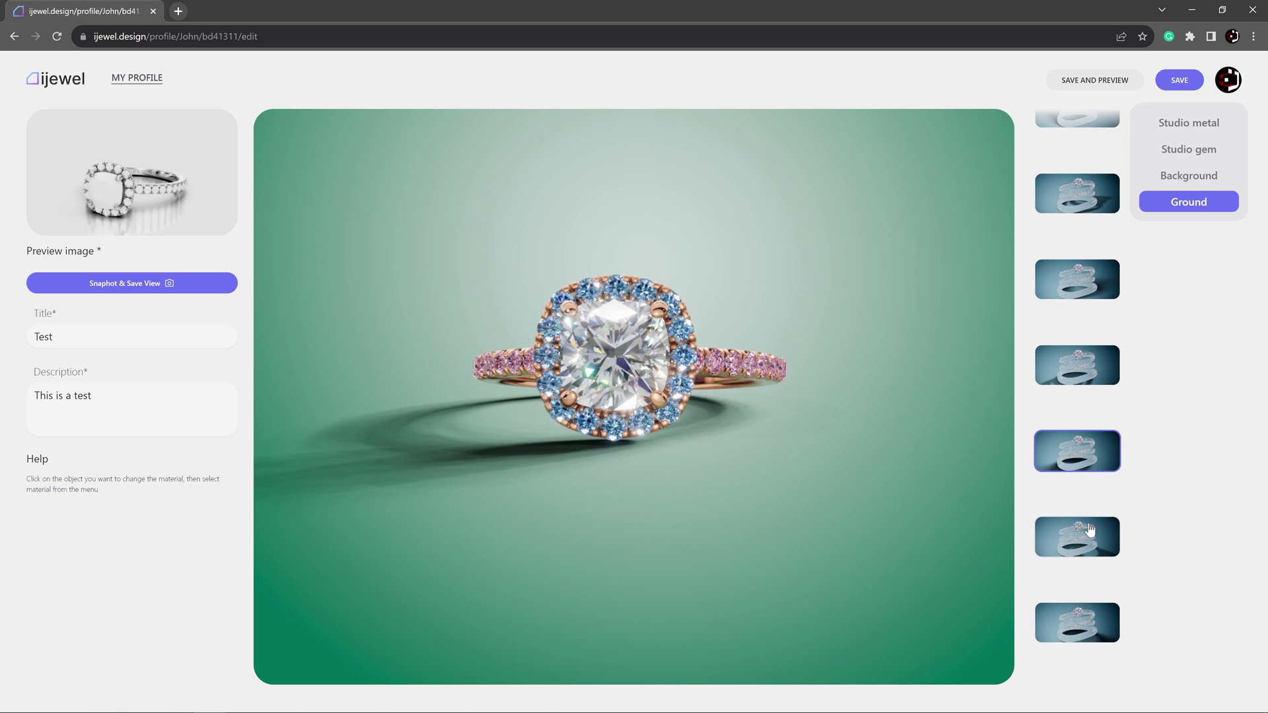
click(1086, 569)
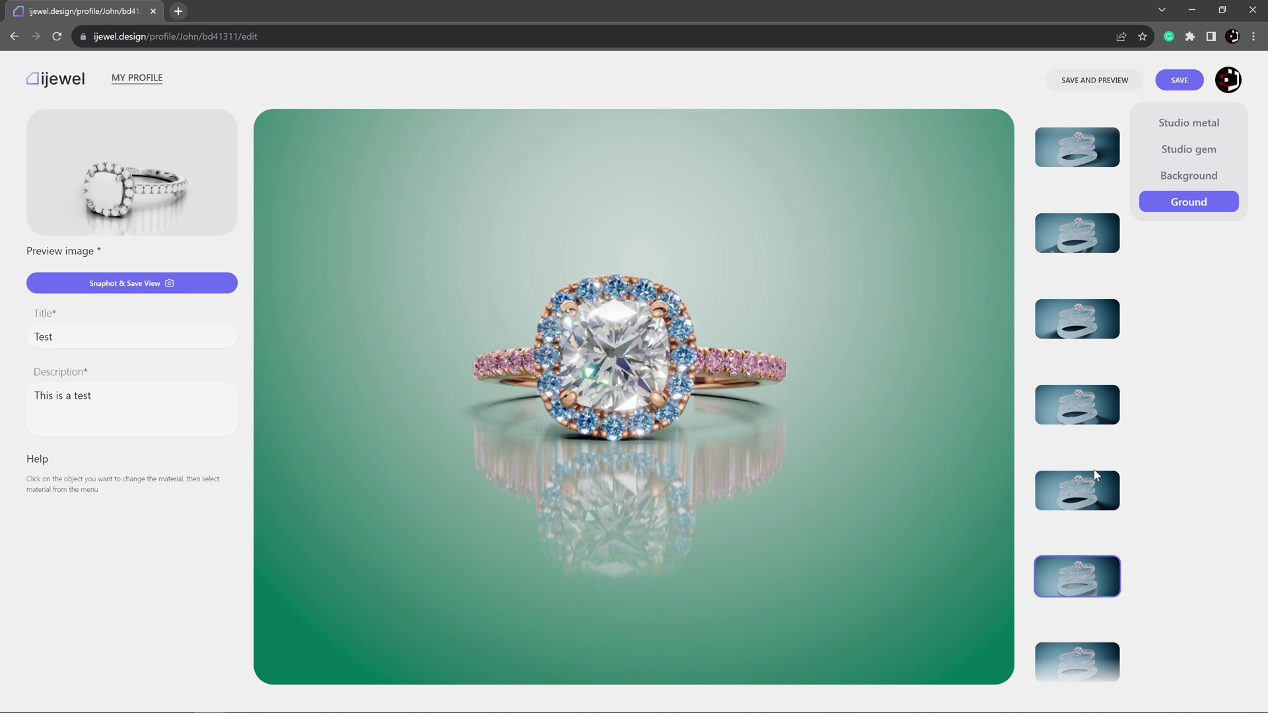
drag(528, 492, 671, 449)
right_drag(702, 461, 676, 444)
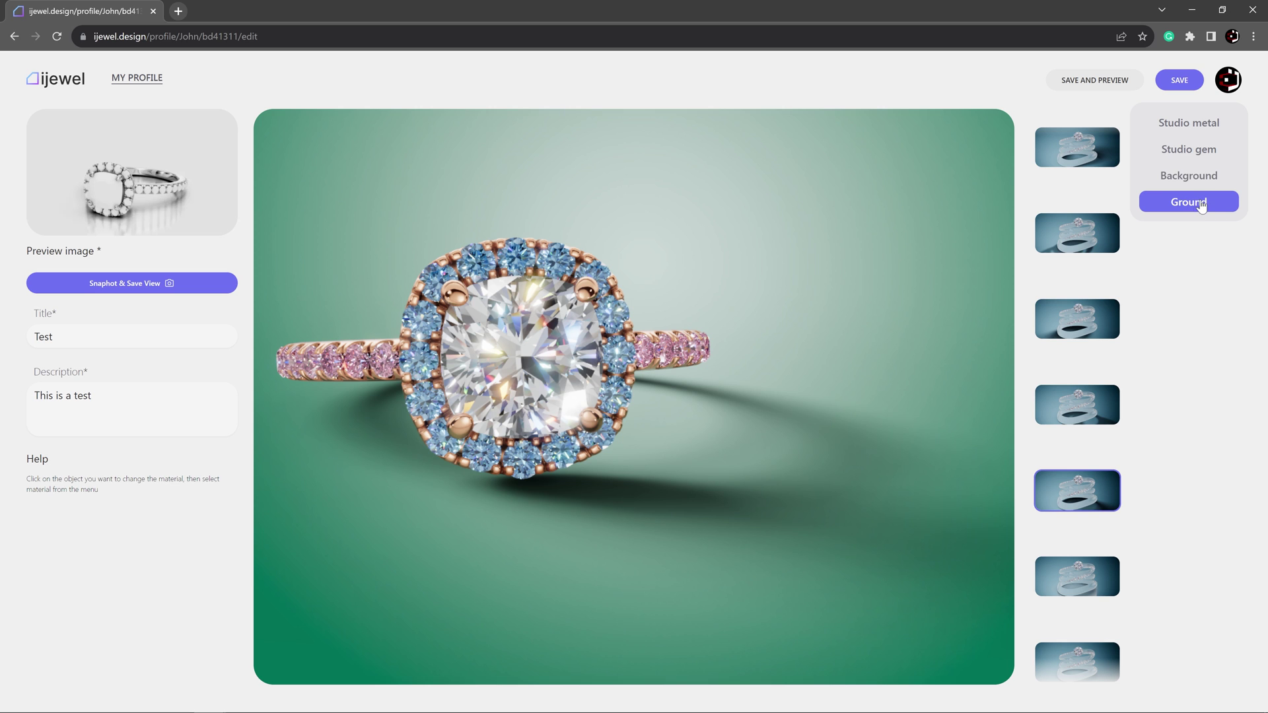
Step: Try Light Blue, Gray and Antrasit backgrounds, then apply the peach-to-blue gradient background
click(1190, 176)
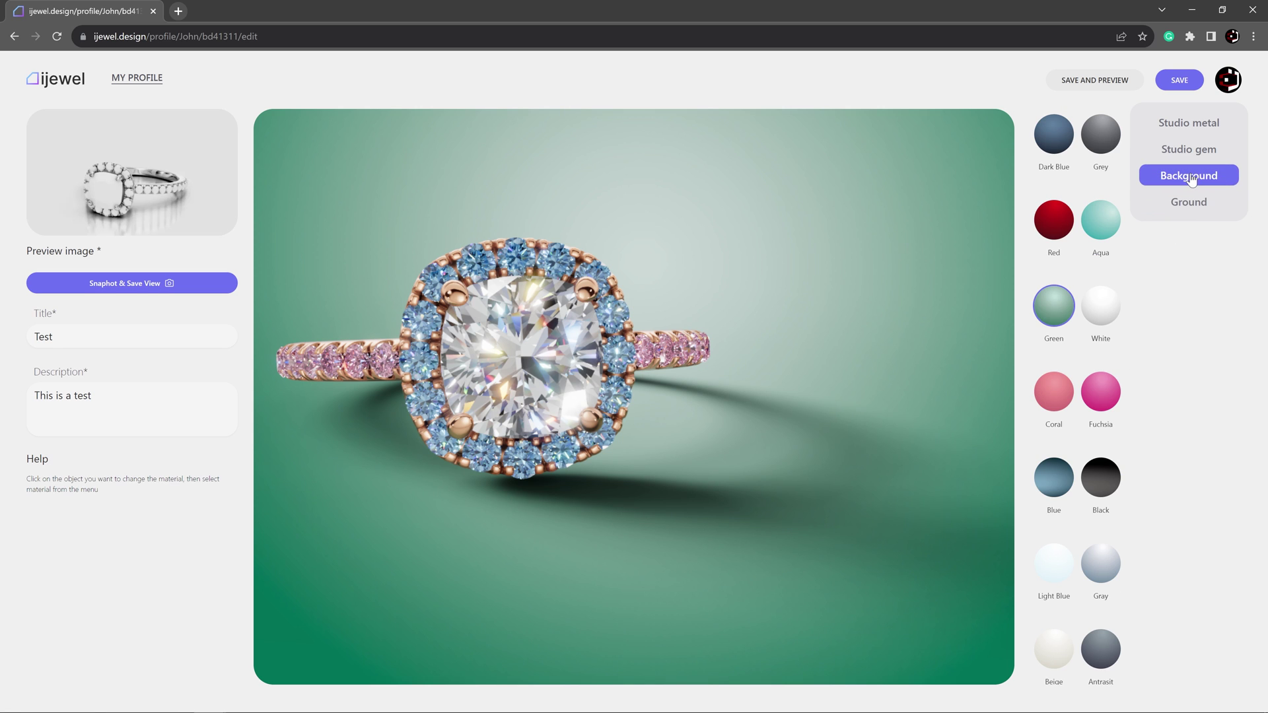
scroll(1089, 420, down, 2)
click(1099, 430)
click(1063, 435)
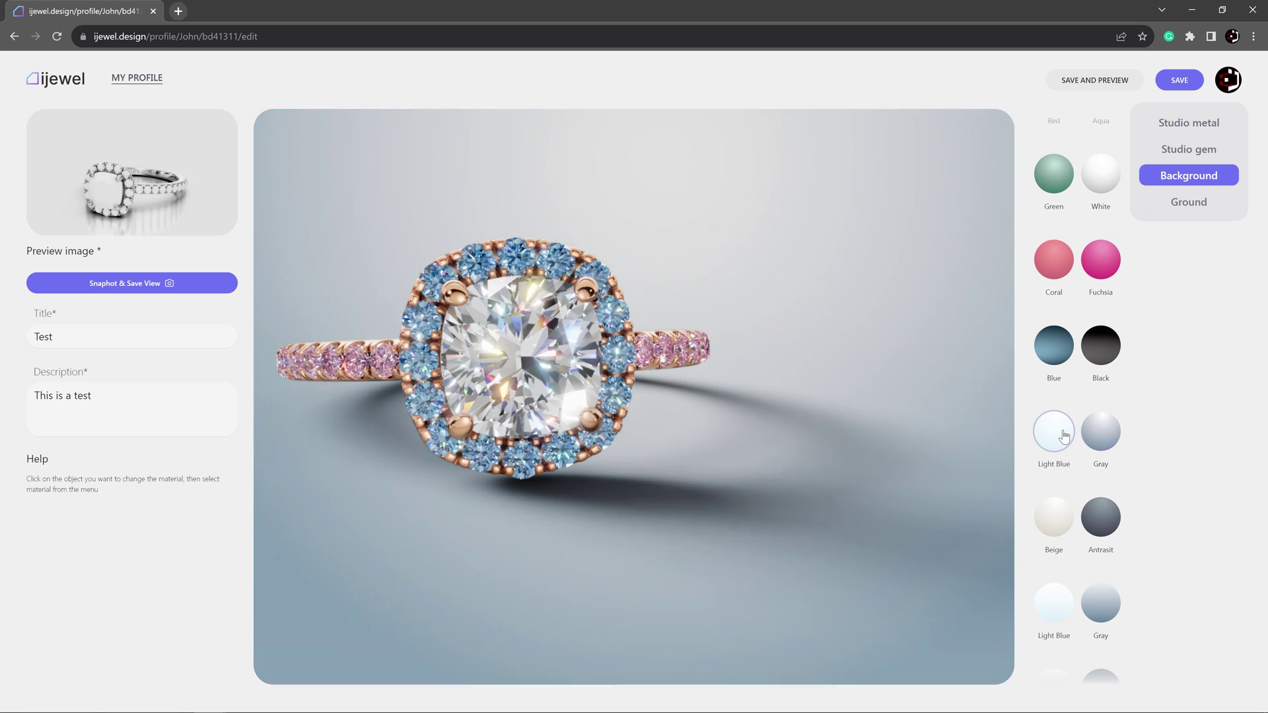
click(1097, 430)
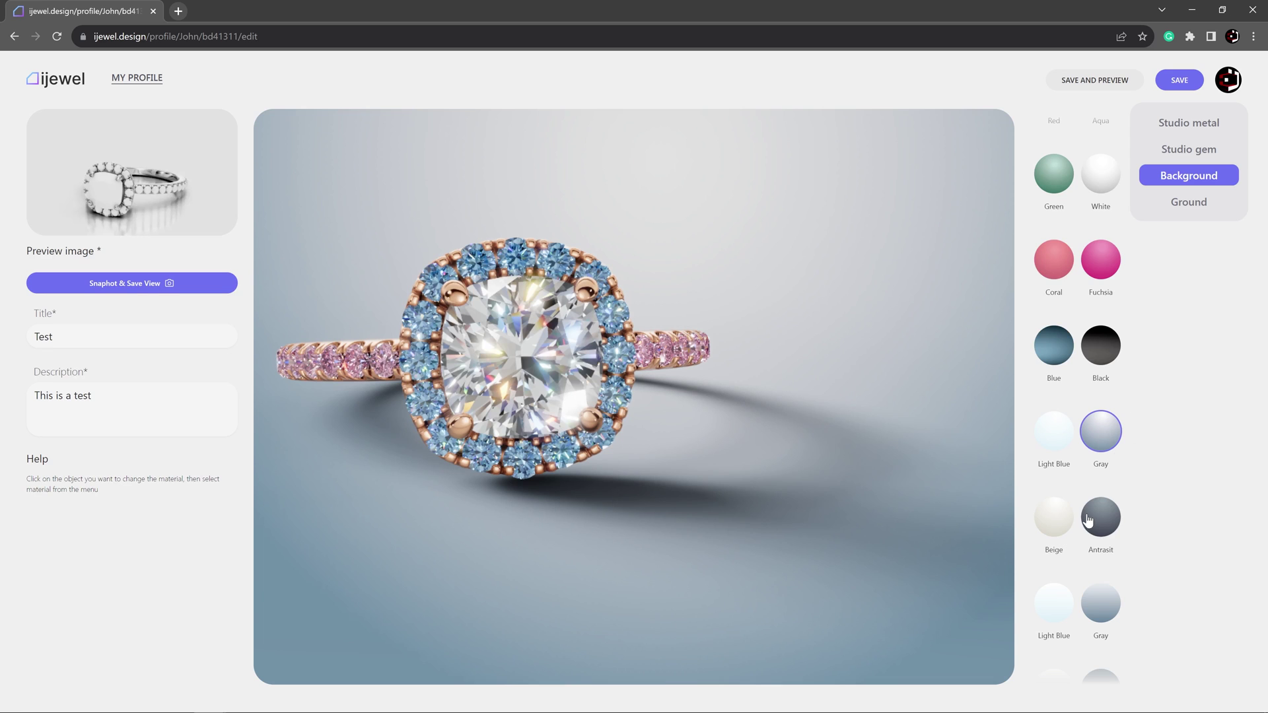
scroll(1088, 520, down, 2)
click(1112, 551)
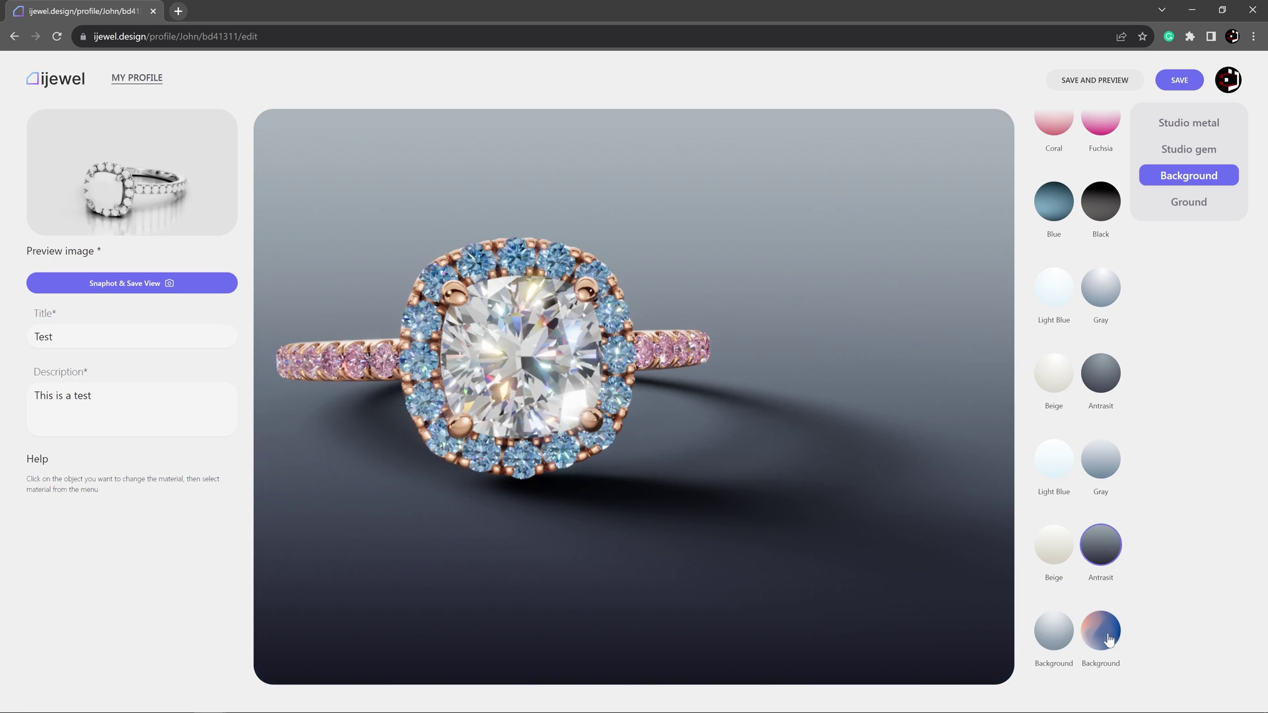
click(1100, 631)
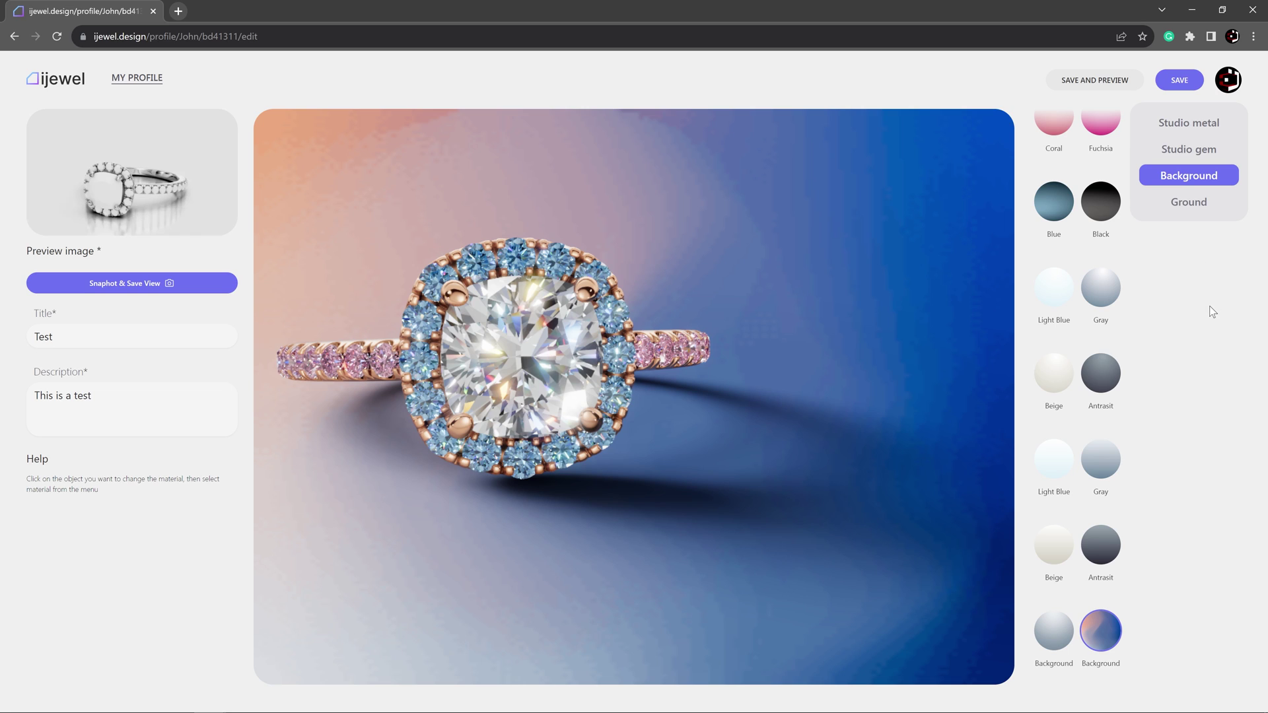
Step: Browse the gem, metal and ground material choices, then return to Background
click(1199, 155)
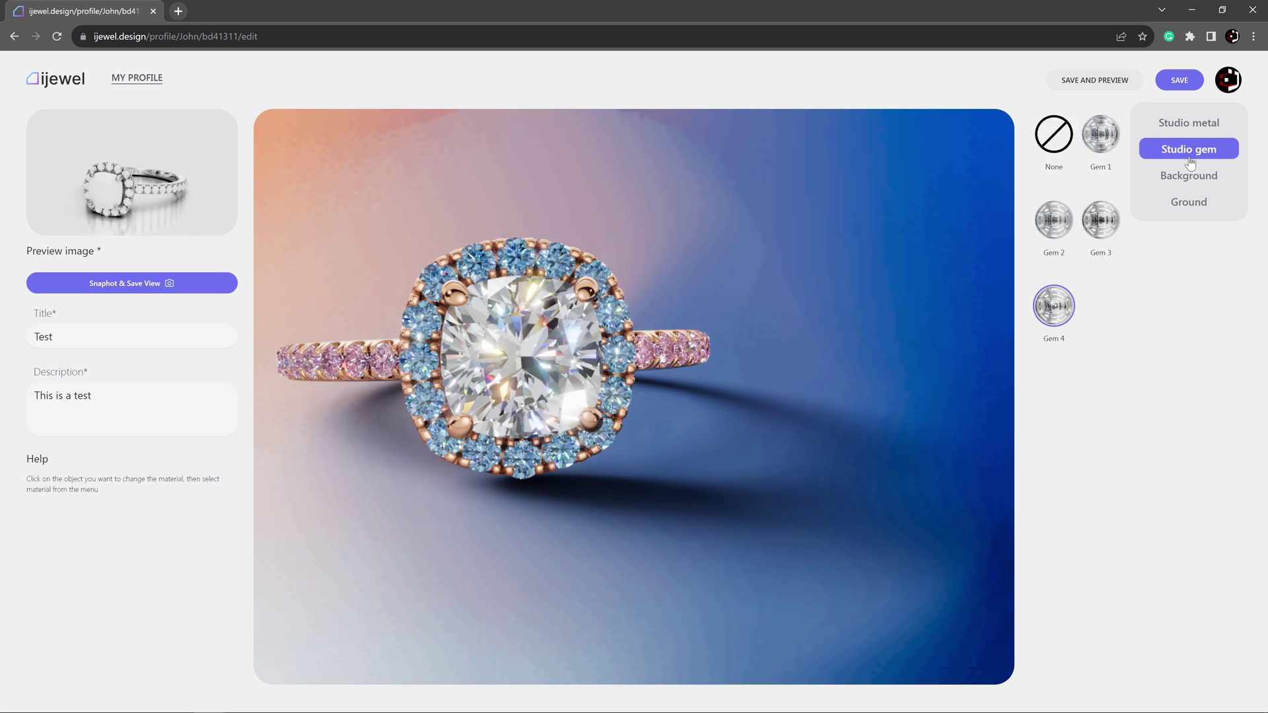
click(1186, 126)
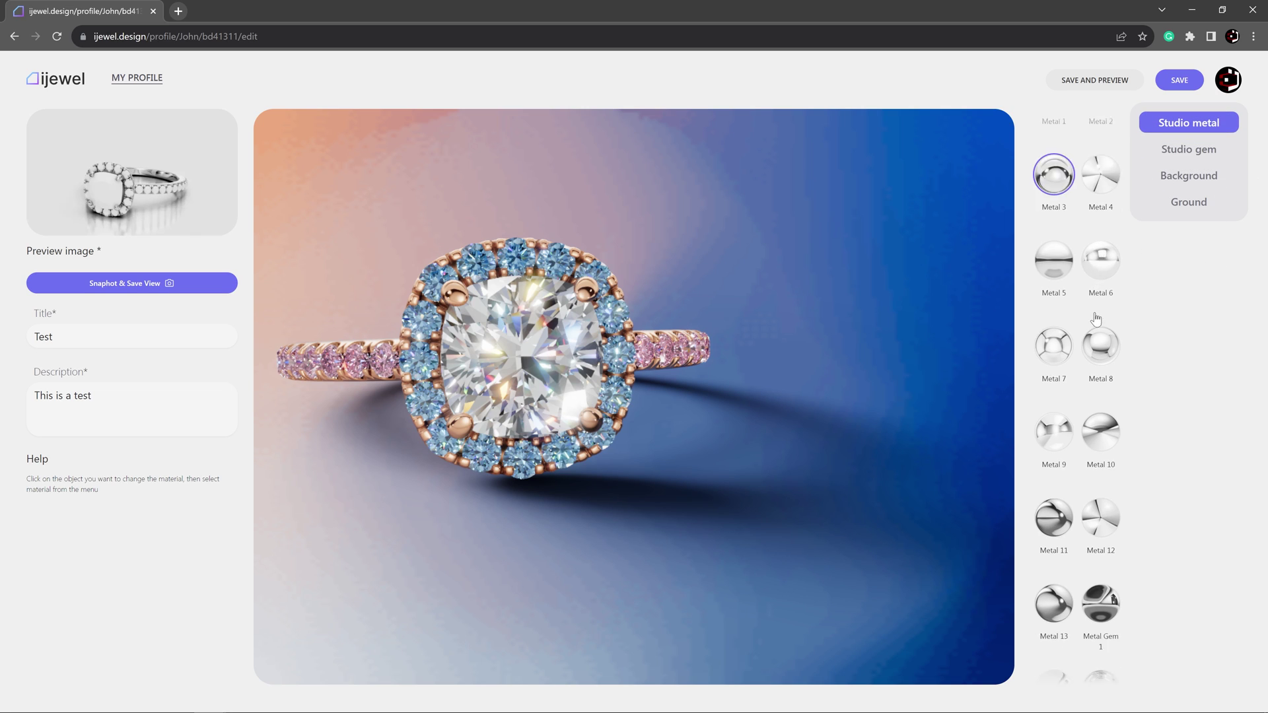
click(1181, 202)
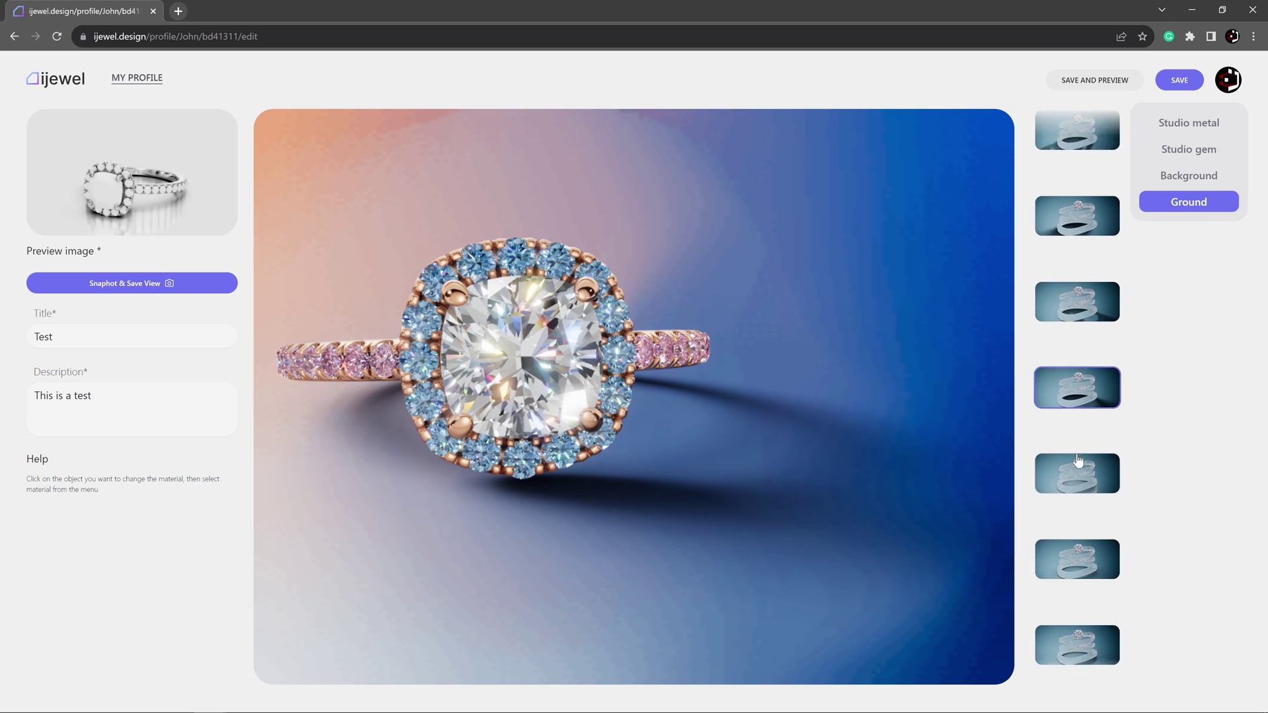
click(1181, 176)
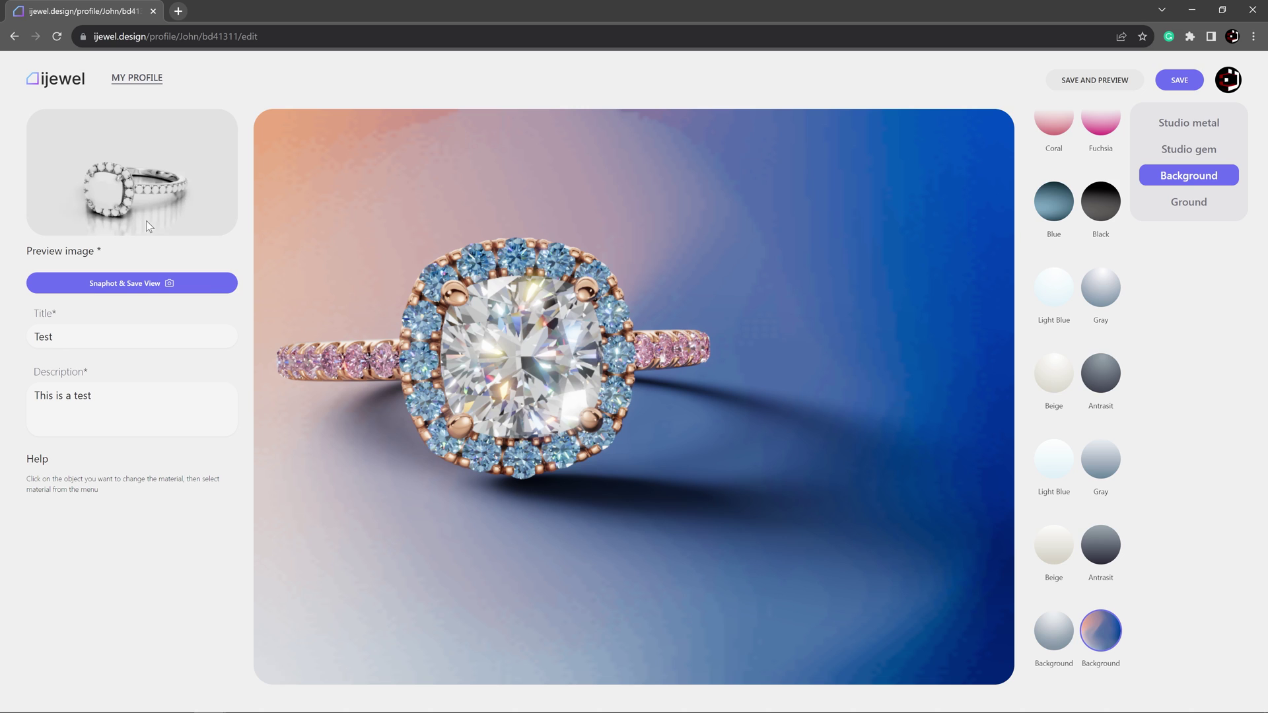
double_click(100, 345)
click(160, 567)
Step: Capture the current gradient view as the preview image and save the Test project
click(188, 283)
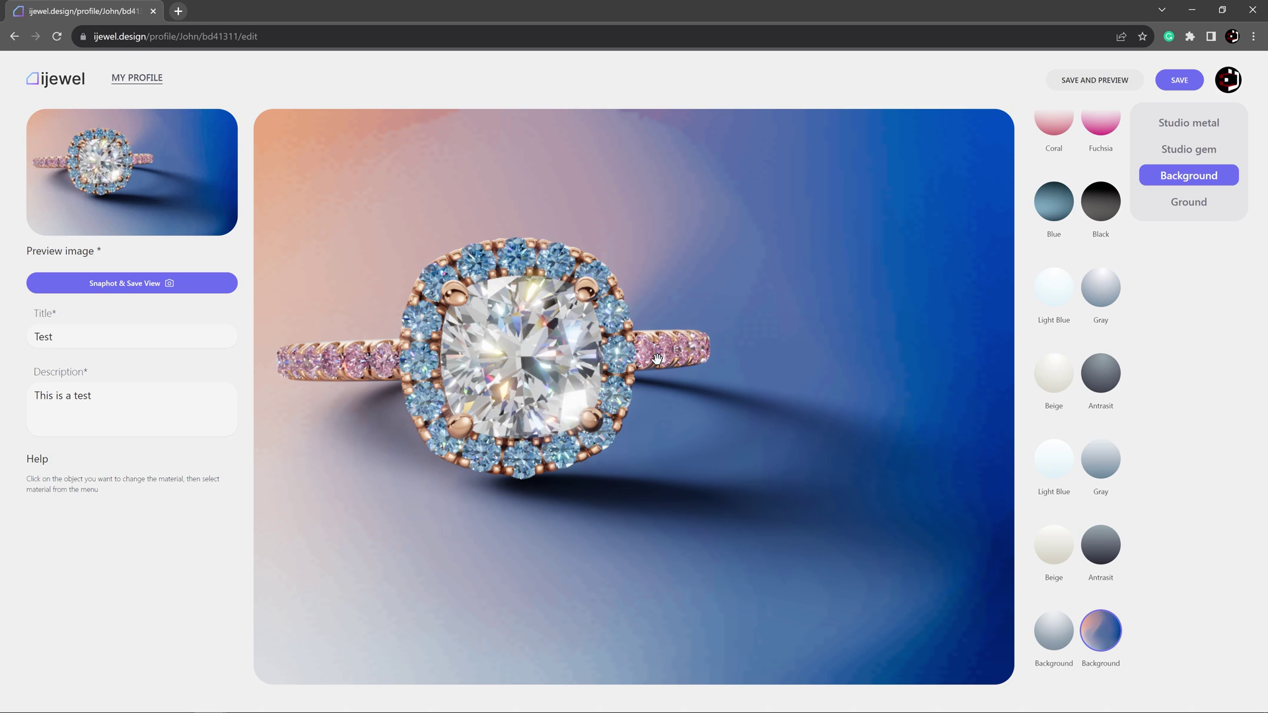
click(1178, 84)
click(1097, 84)
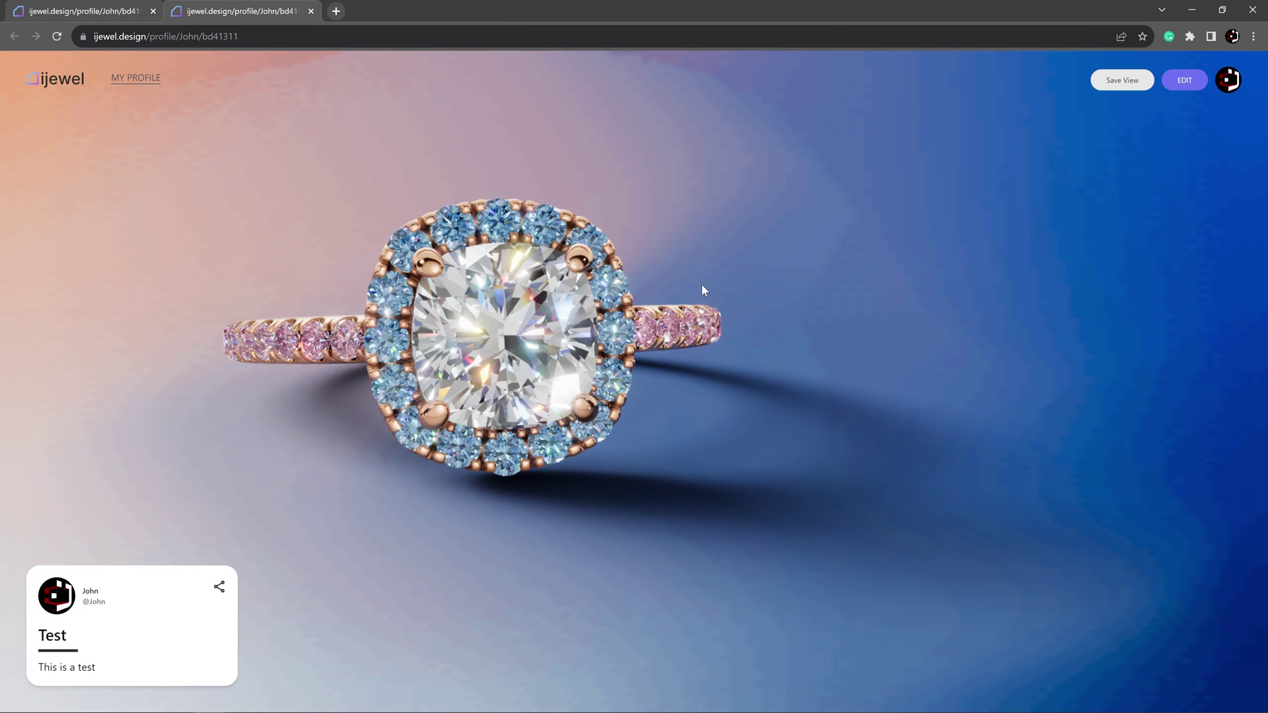
mouse_move(663, 465)
mouse_down()
mouse_move(642, 473)
mouse_move(696, 458)
mouse_move(666, 479)
mouse_move(663, 466)
mouse_up()
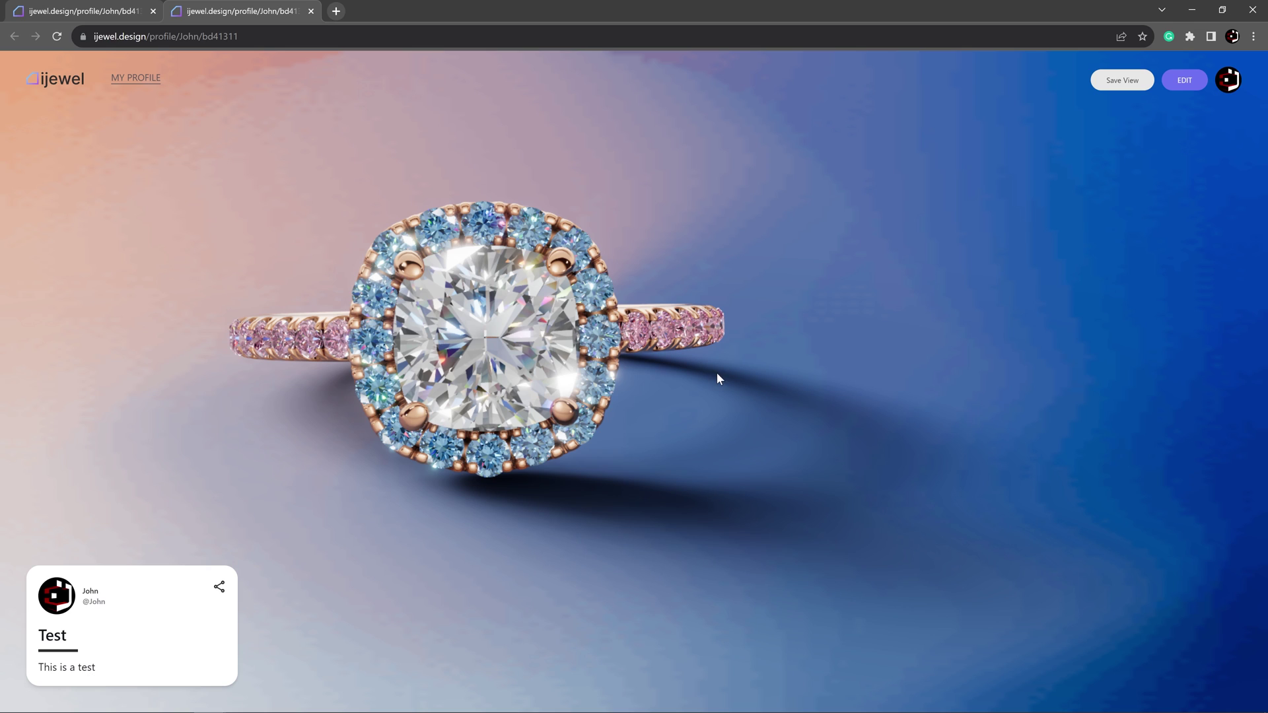
click(311, 12)
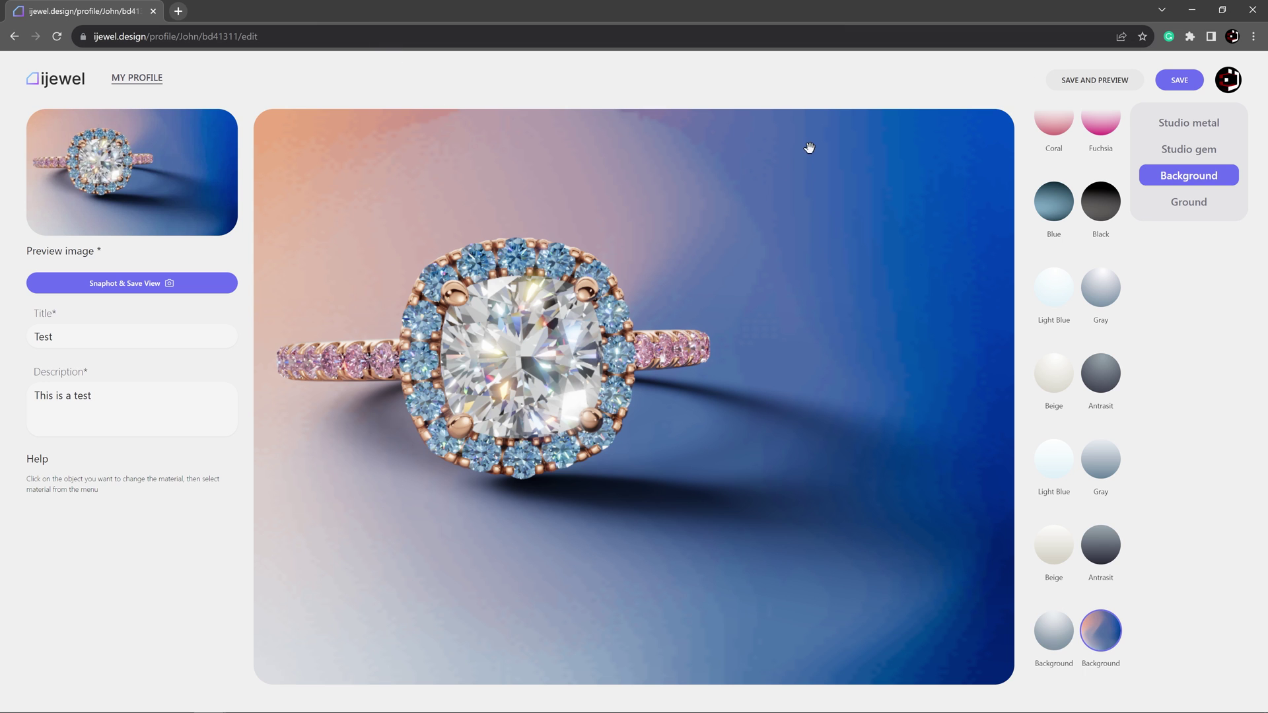
Step: Go to the profile page and open the Test ring's post in its viewer
click(128, 81)
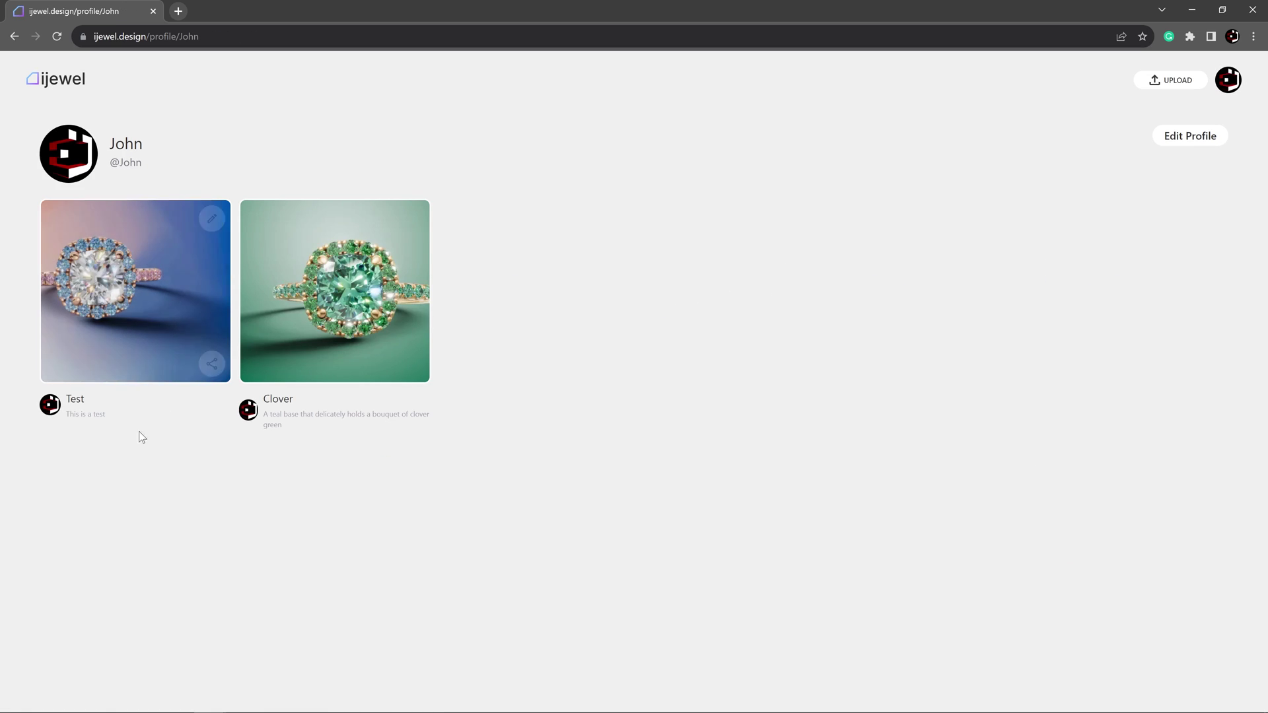
mouse_move(205, 235)
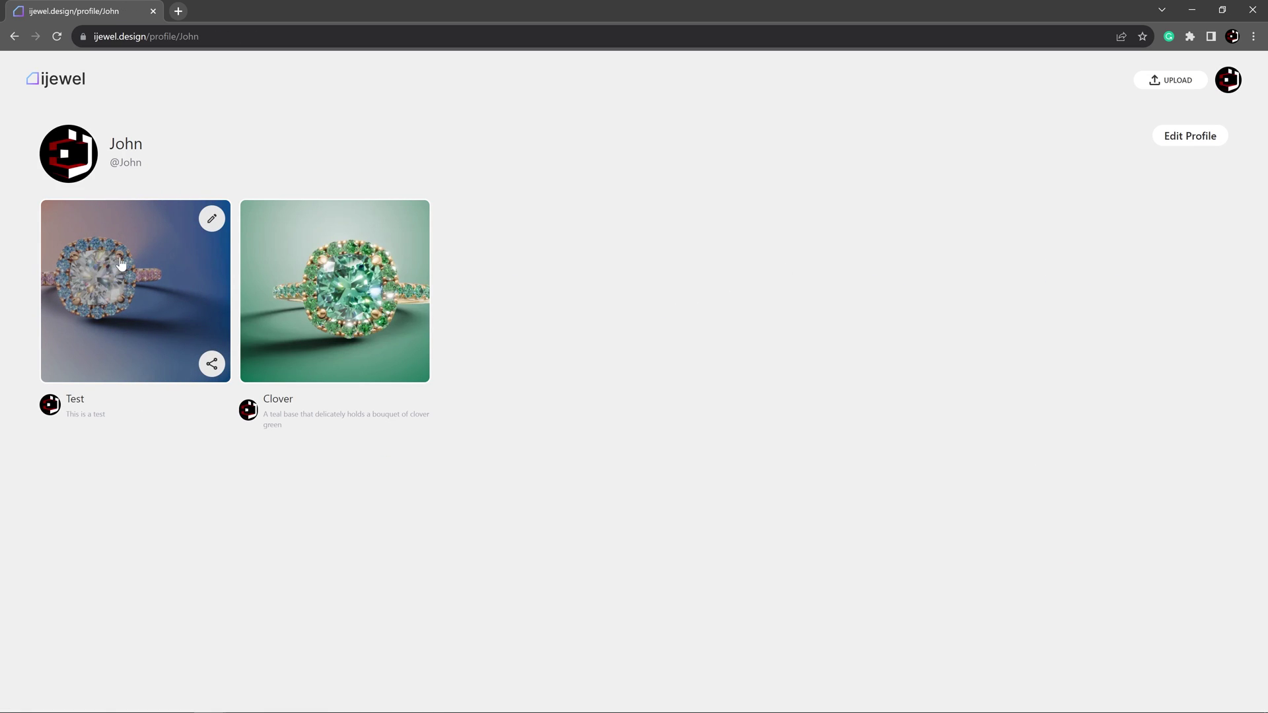
click(146, 291)
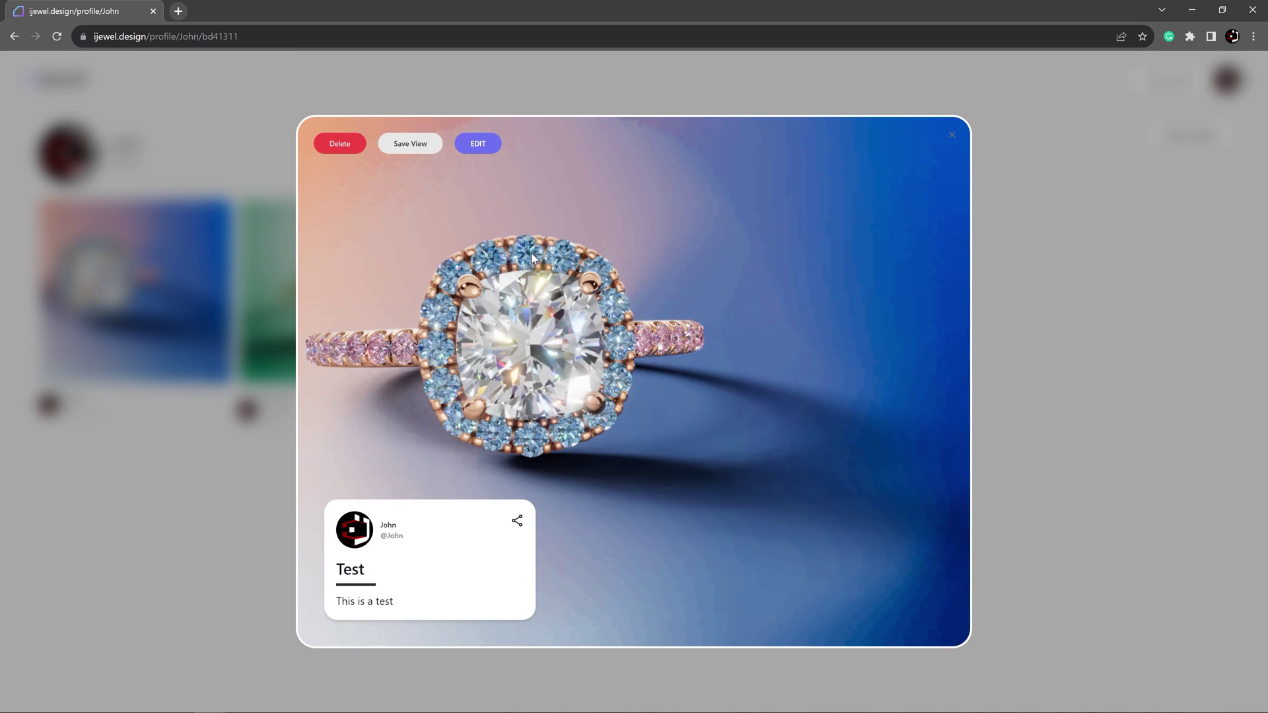
Step: Orbit the Test ring to face front, save that view, dismiss sharing, and close the viewer
drag(658, 298, 765, 403)
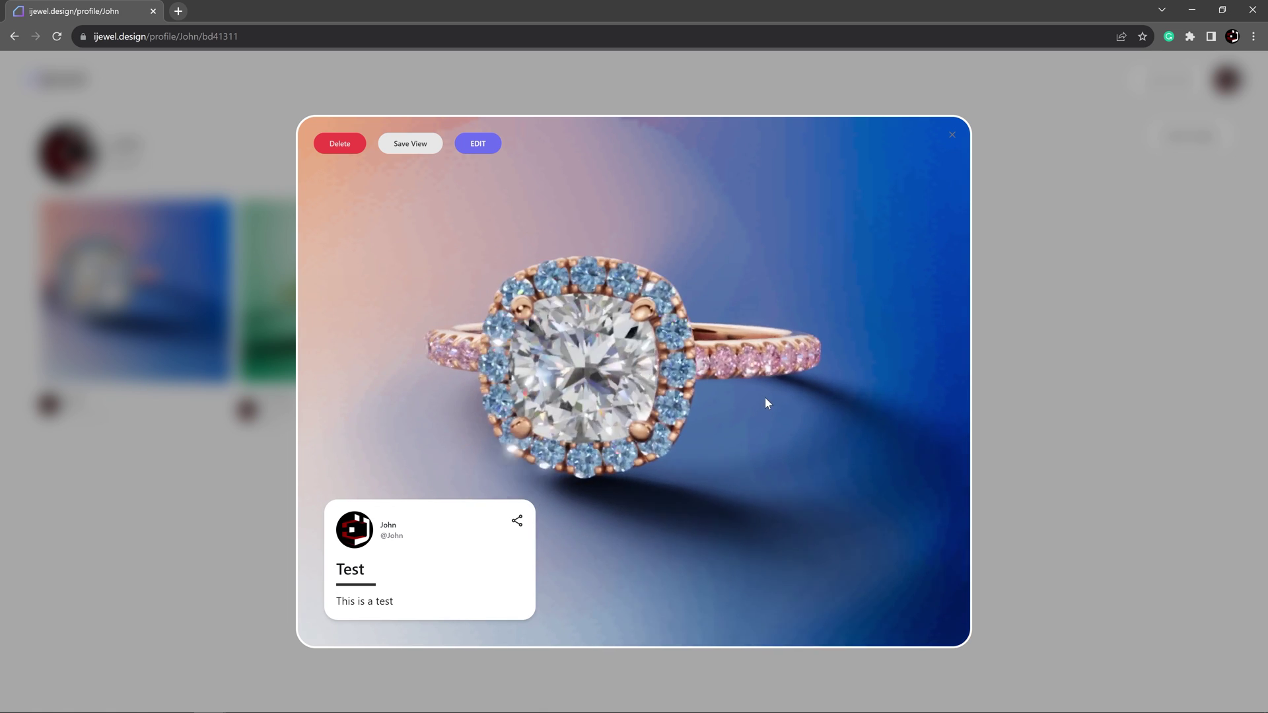
click(410, 149)
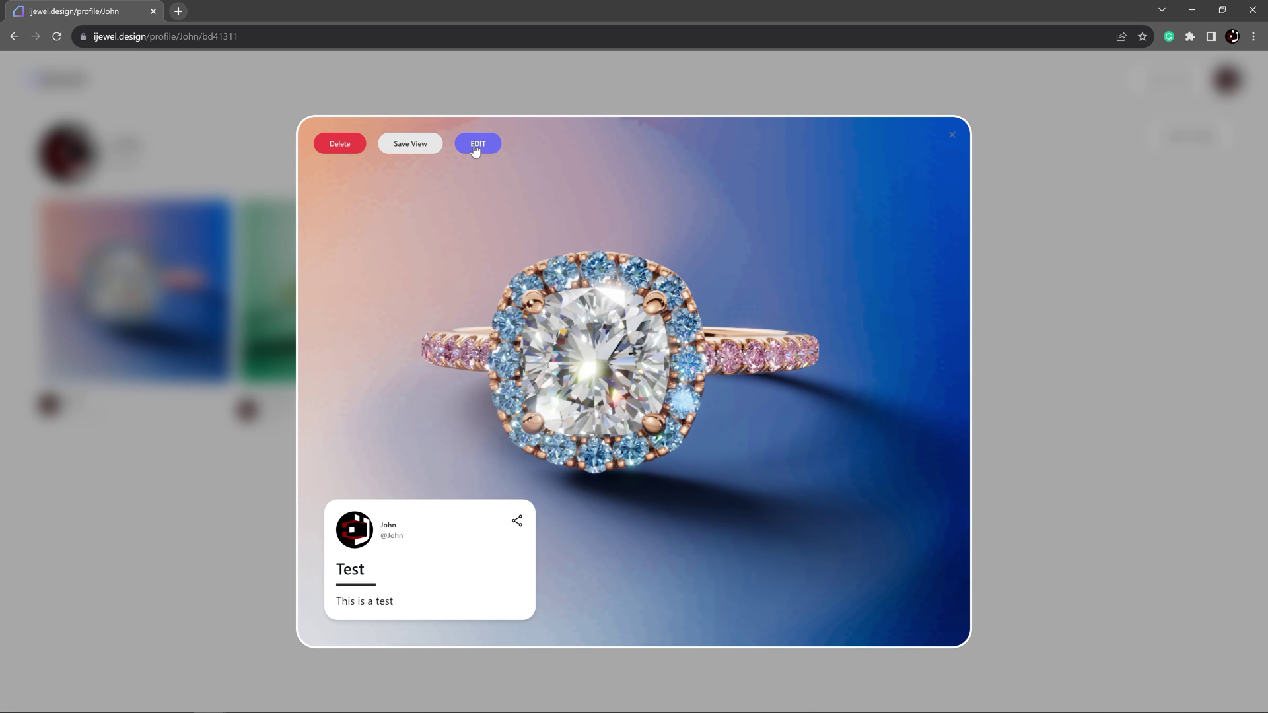
click(517, 523)
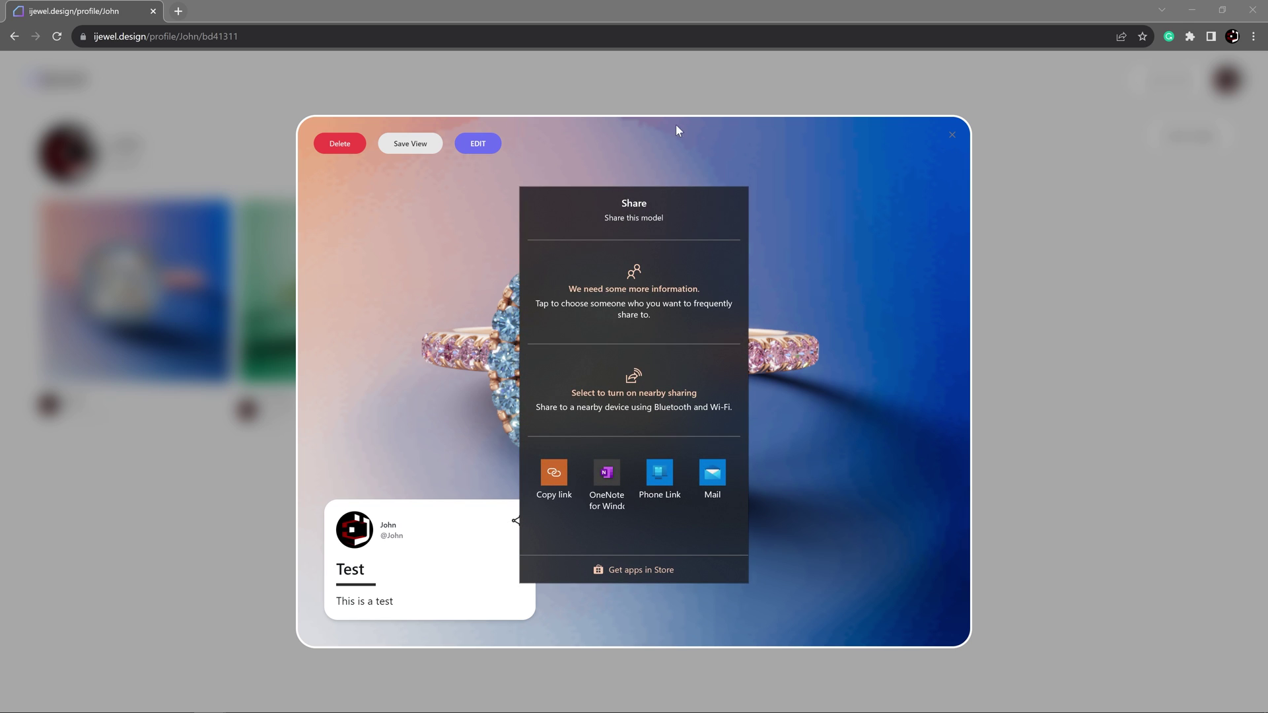
click(501, 422)
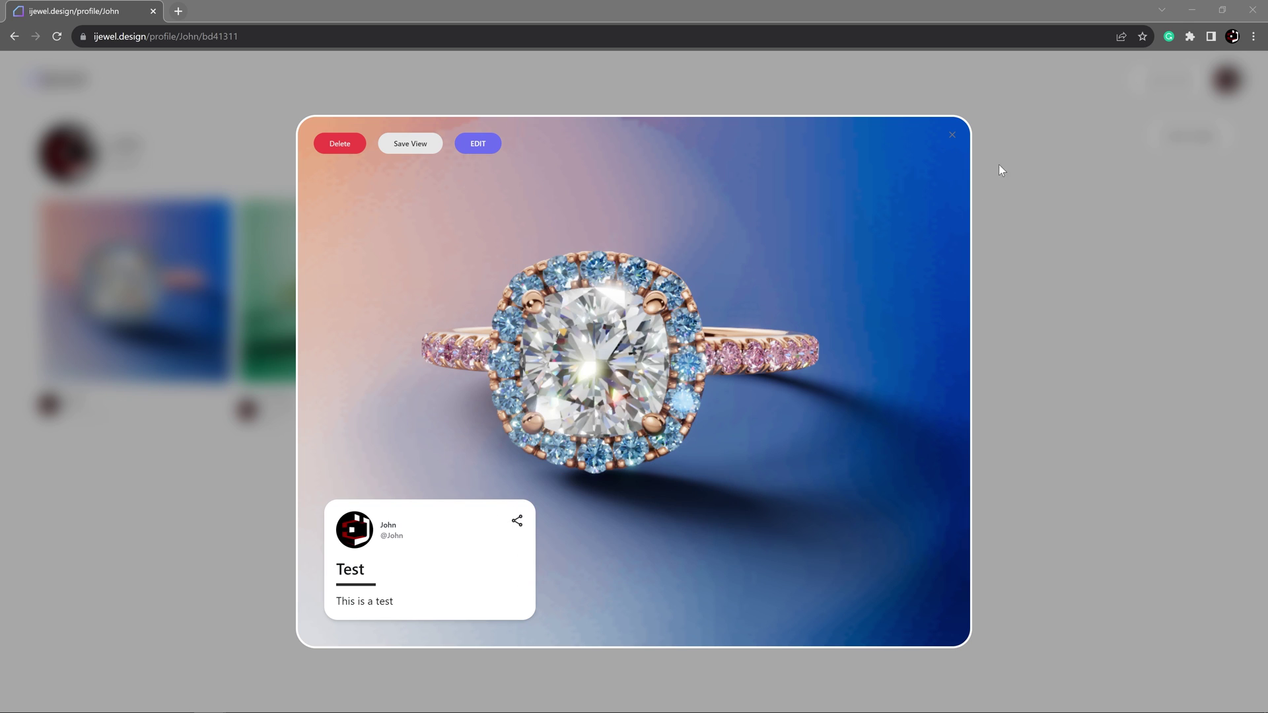
click(952, 136)
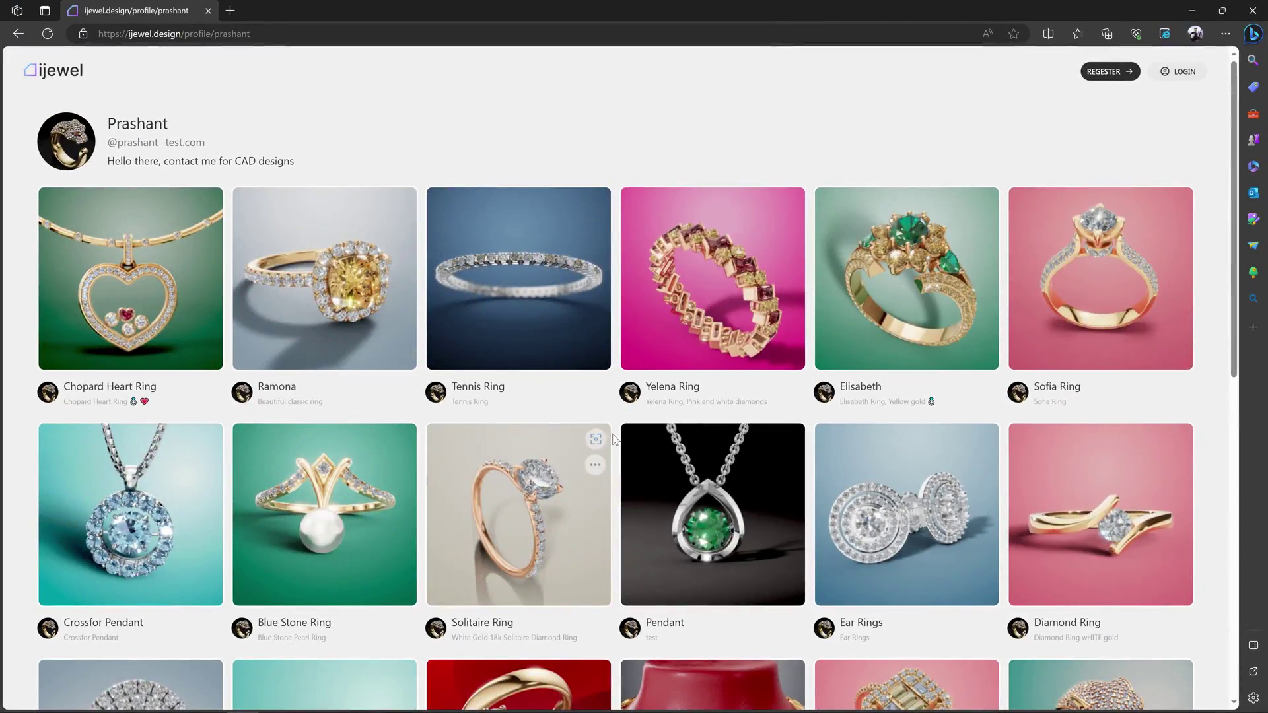
scroll(614, 447, down, 8)
scroll(617, 414, up, 3)
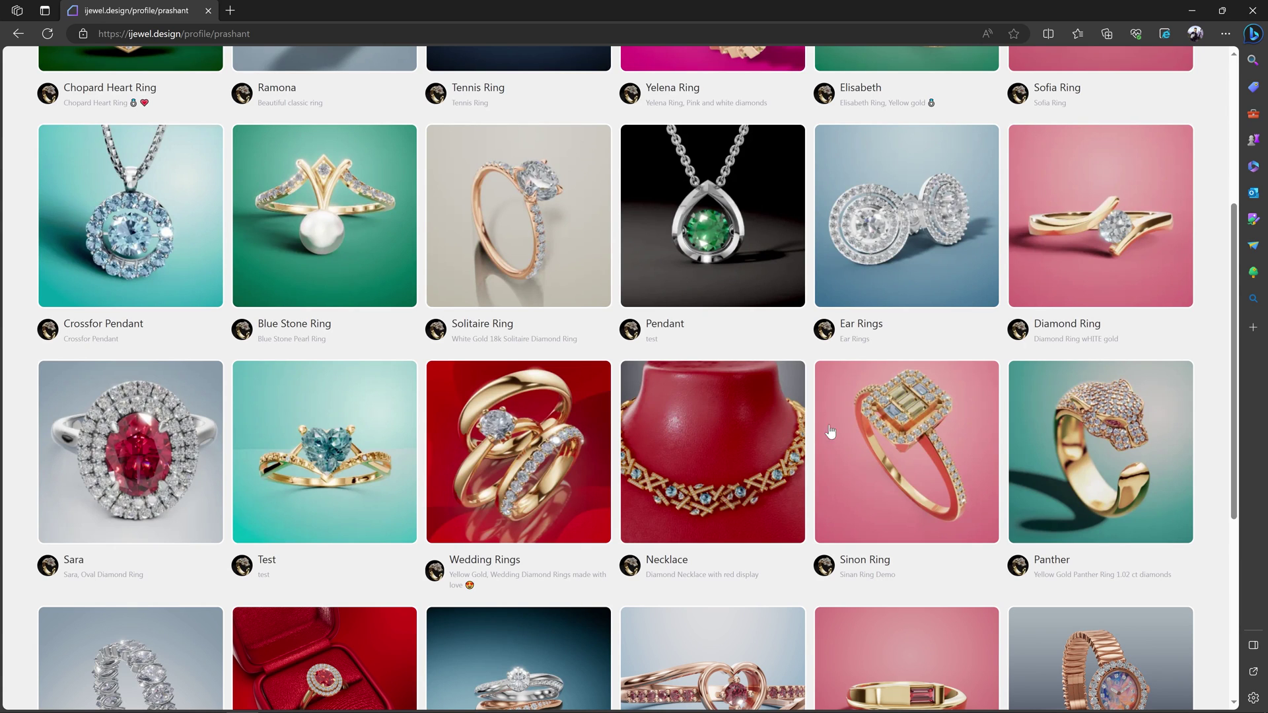
scroll(726, 357, up, 5)
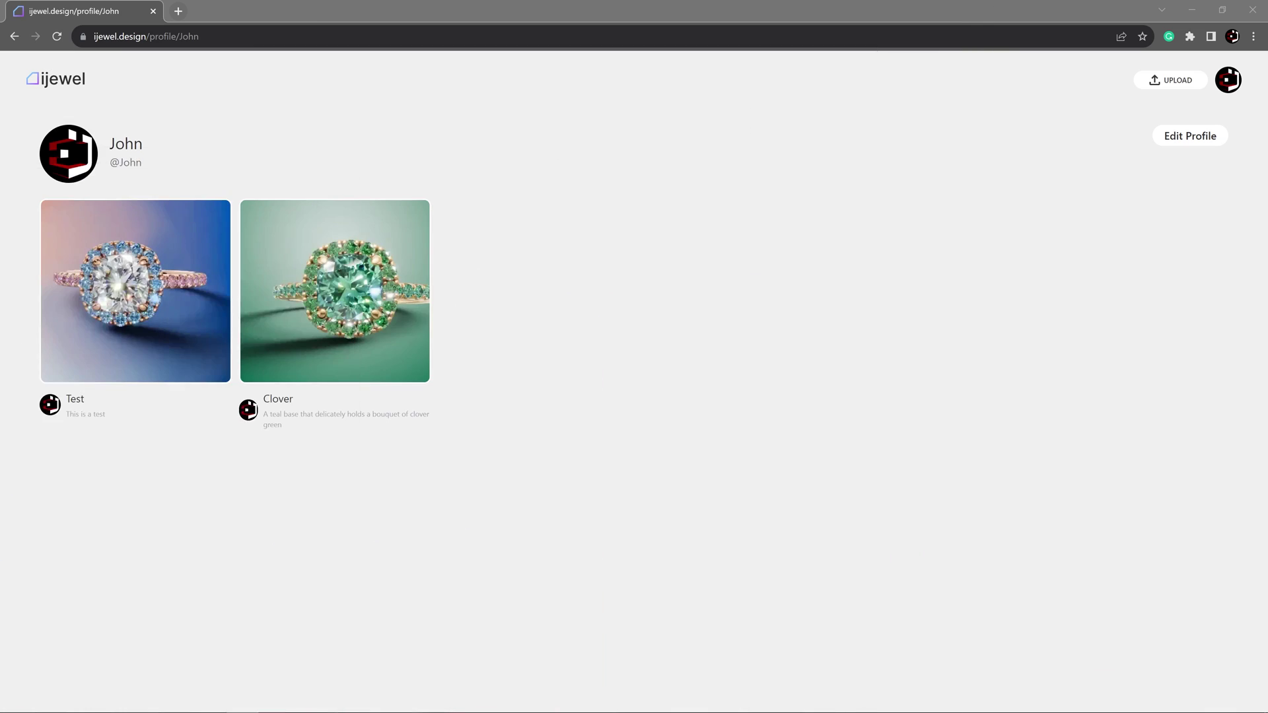
Step: Back in the own-profile window, open the Clover ring's post and load it in the editor
click(591, 268)
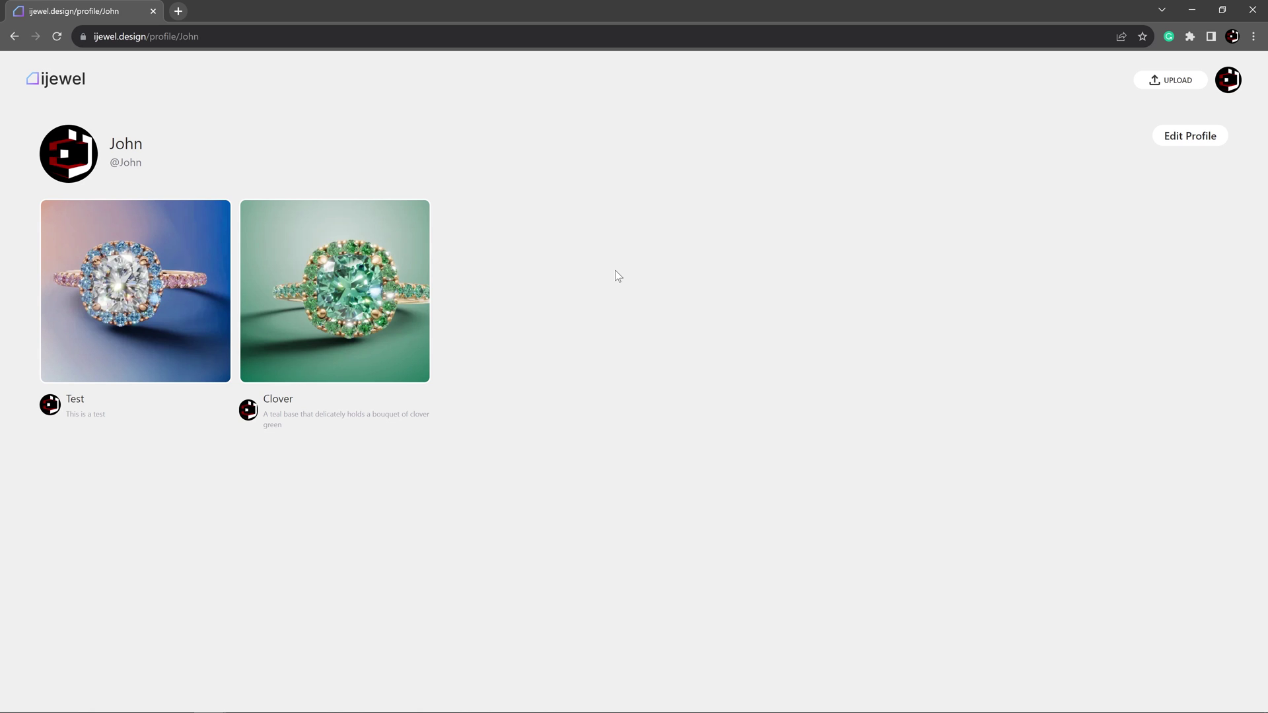
mouse_move(281, 268)
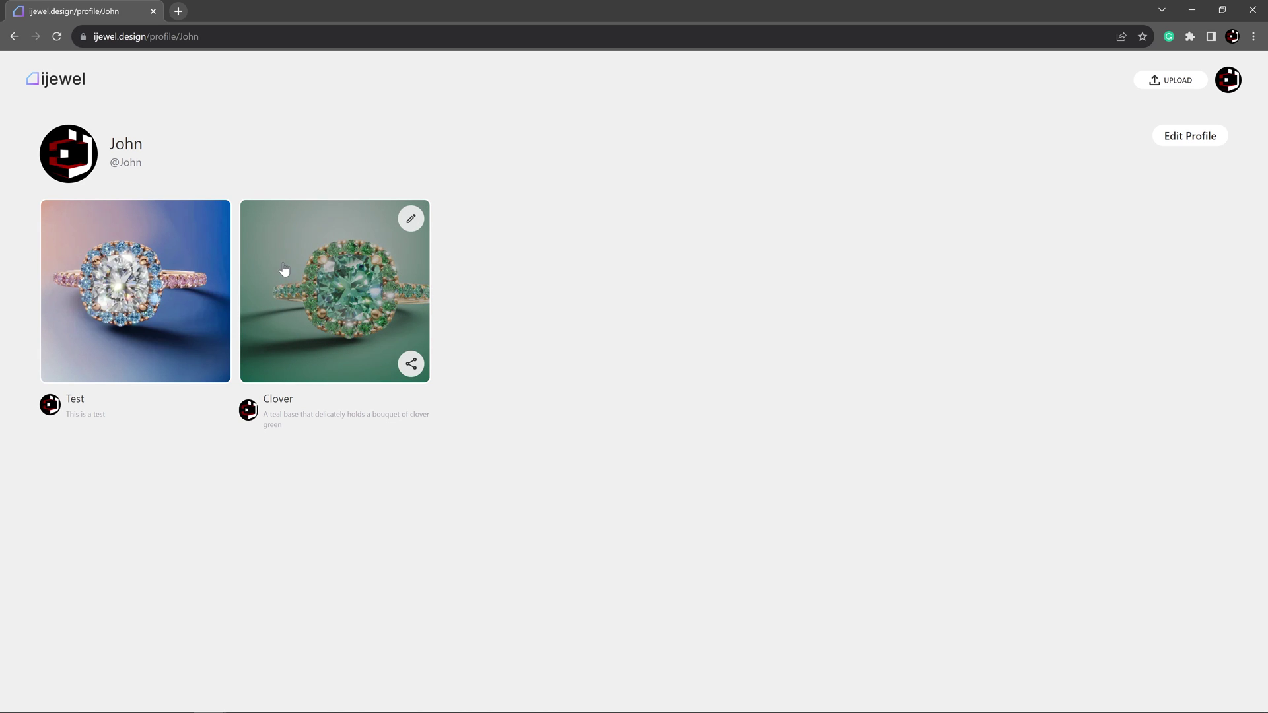
click(344, 299)
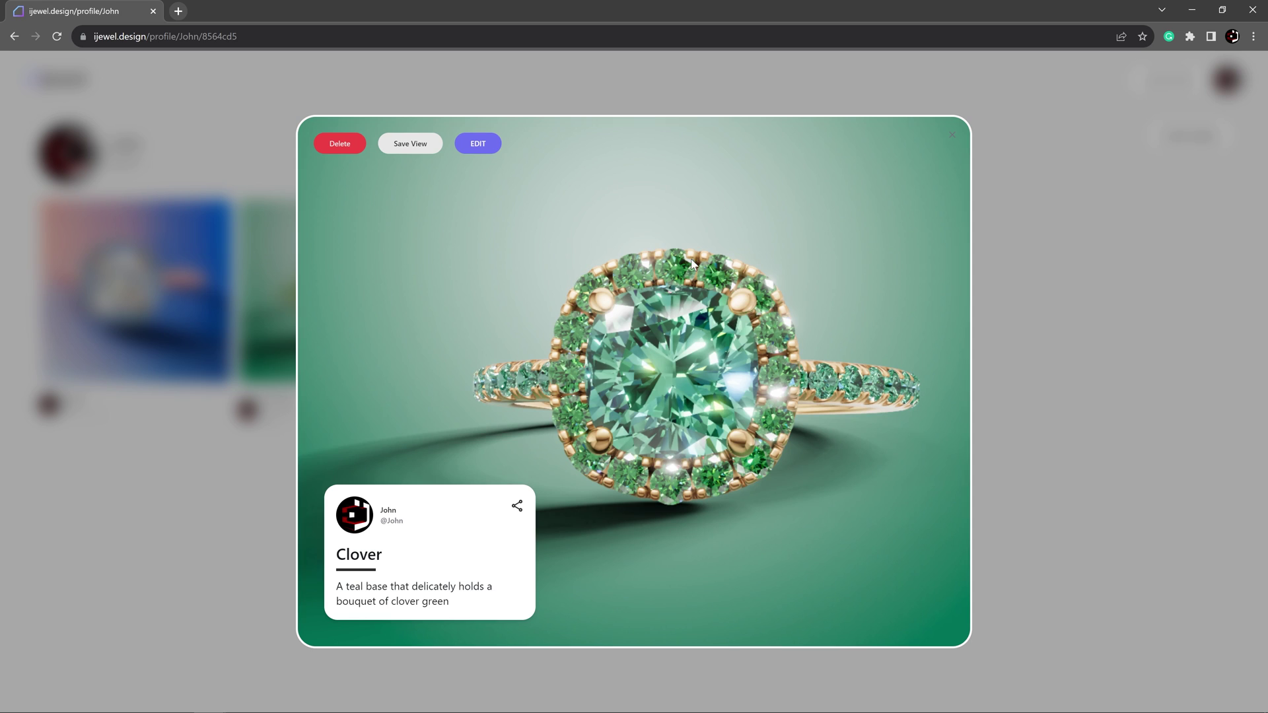
click(479, 145)
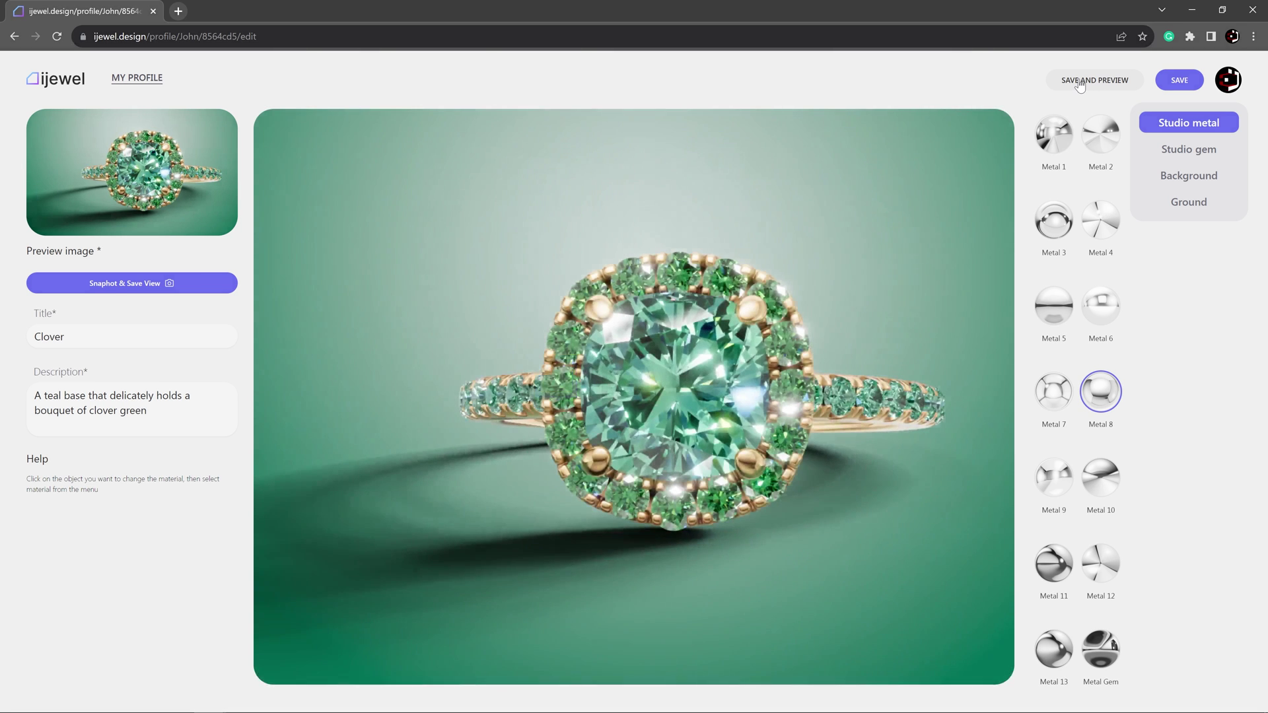
Step: Save and preview the Clover ring, then orbit it to tilt its head toward the viewer
click(1079, 82)
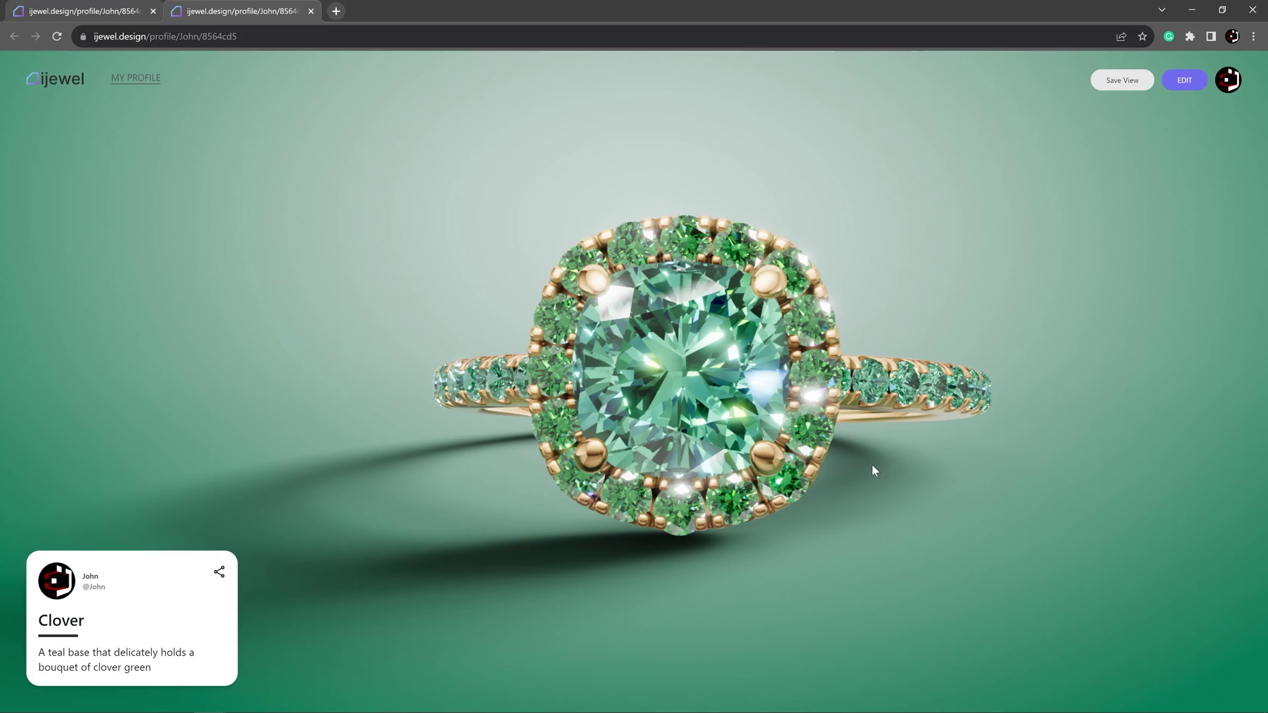
drag(872, 465, 852, 501)
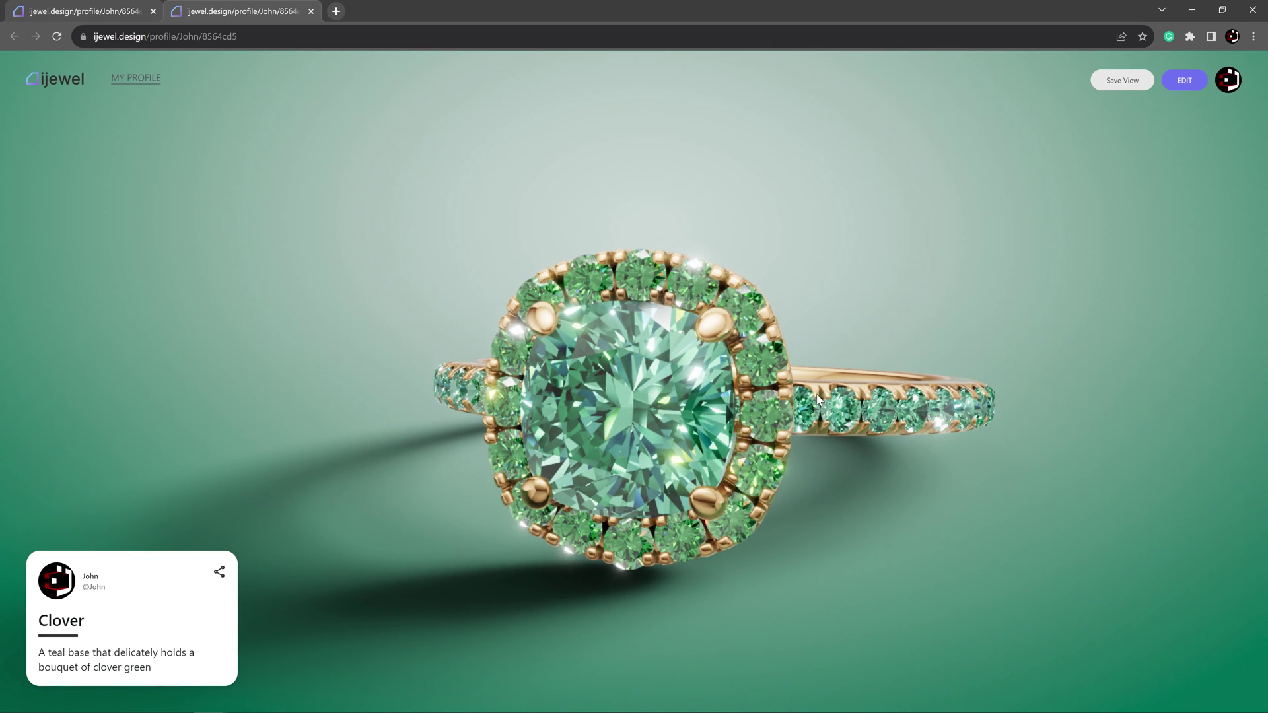
drag(792, 542, 854, 515)
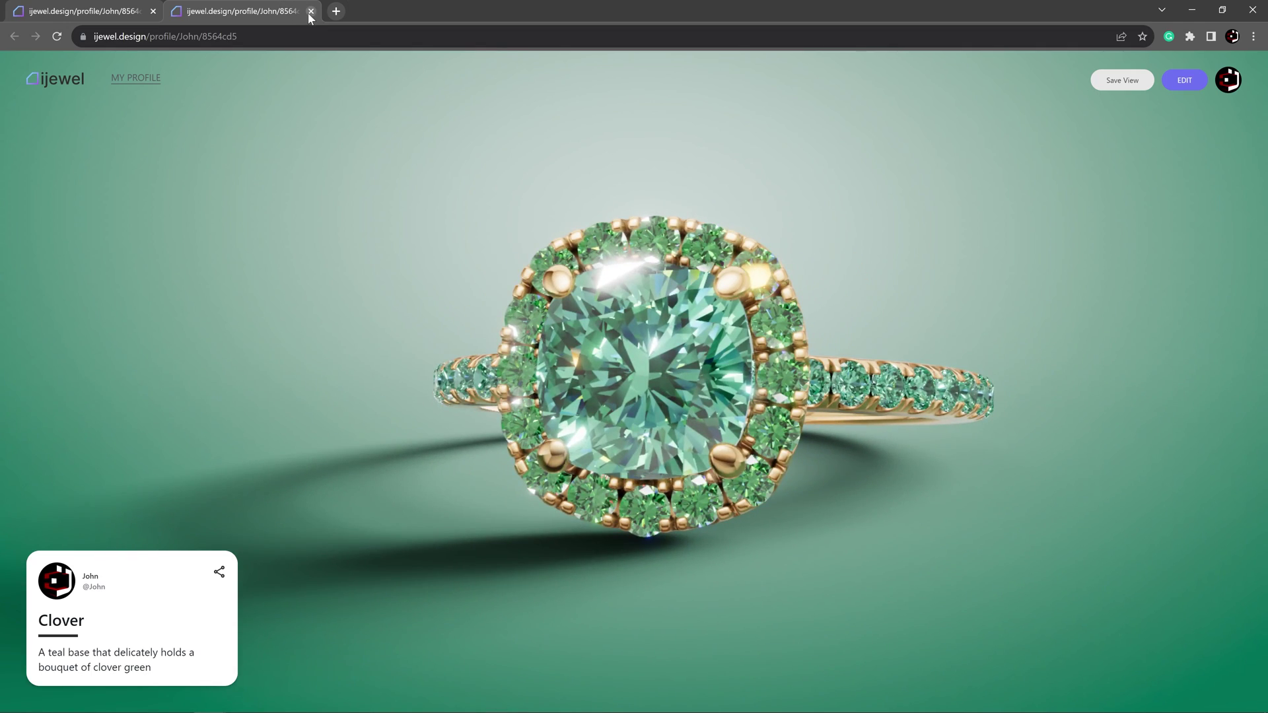
Step: Return to the editor and browse the Studio gem, Background and Ground choices
click(311, 11)
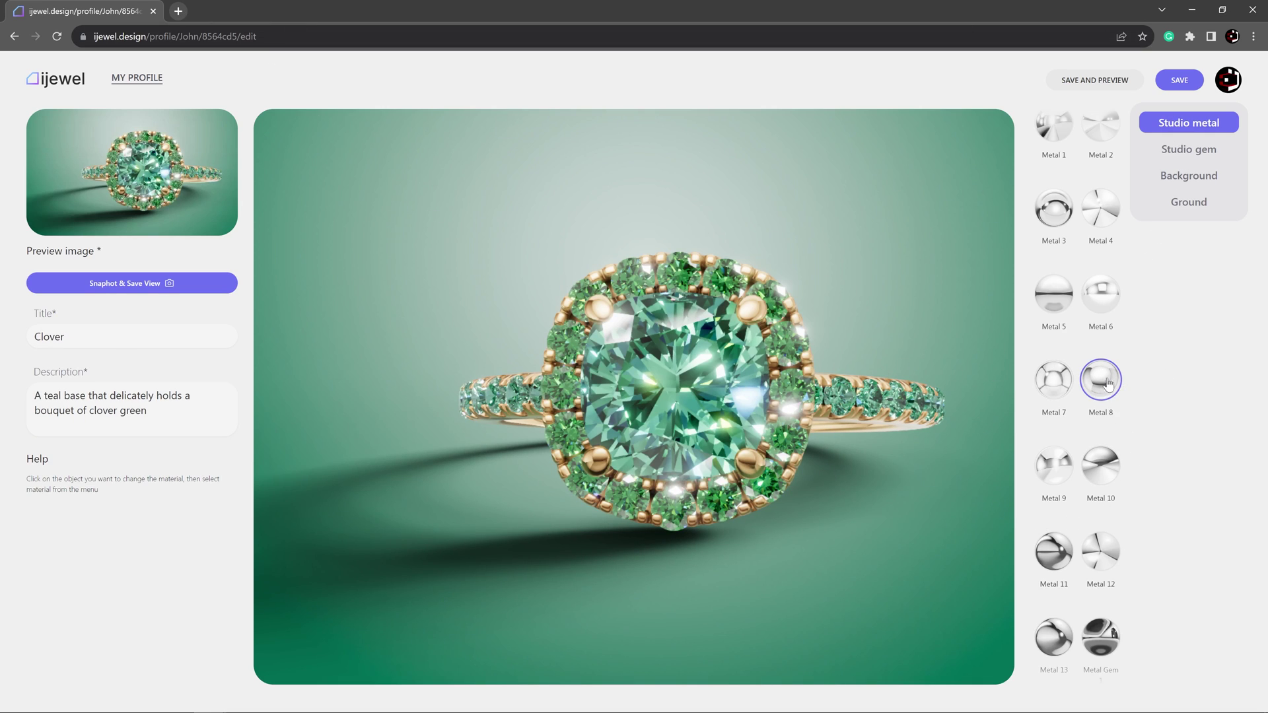
click(1186, 152)
click(1188, 176)
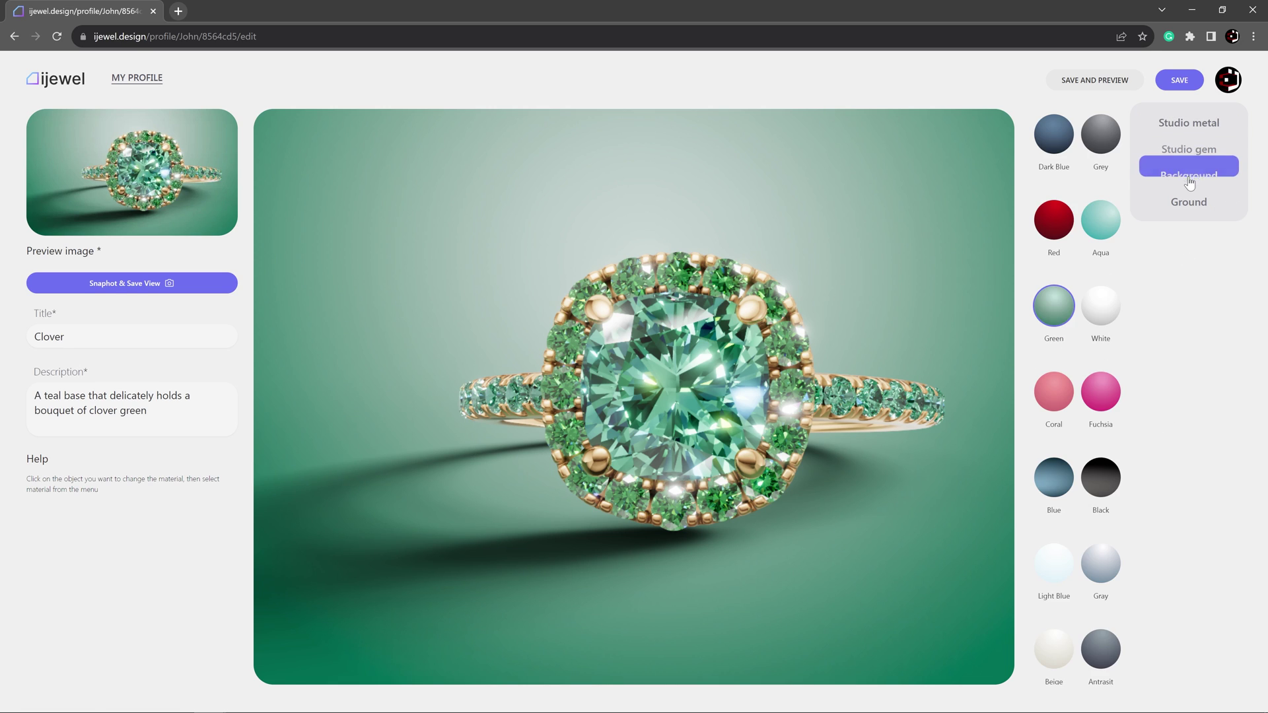
click(1175, 202)
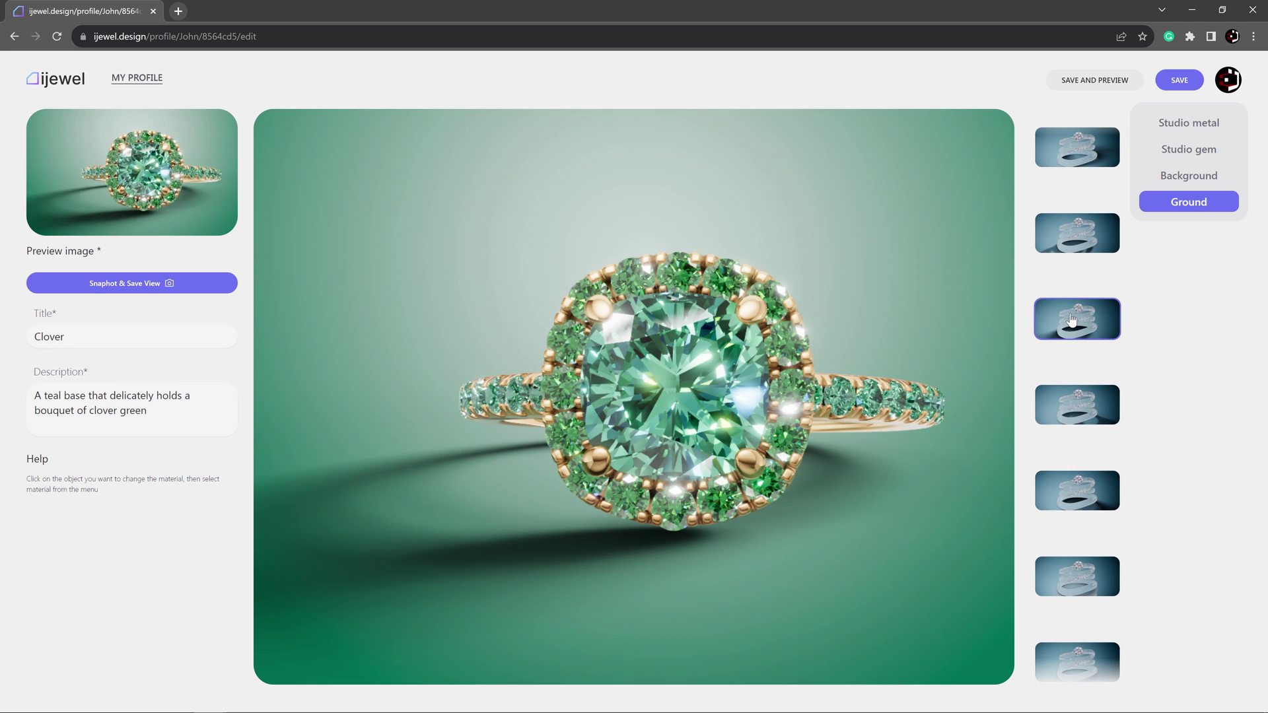
scroll(1066, 330, down, 3)
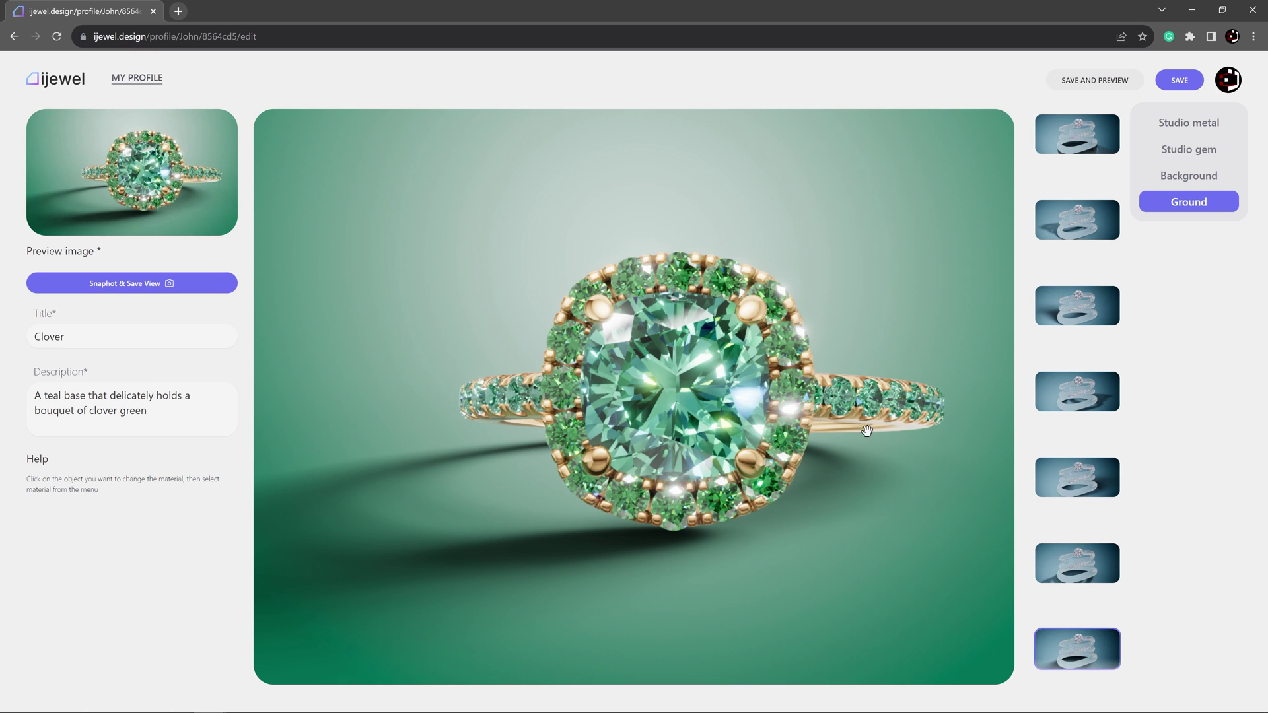
Step: Select the centre, side and halo stones in turn, then select the ring's metal
click(687, 328)
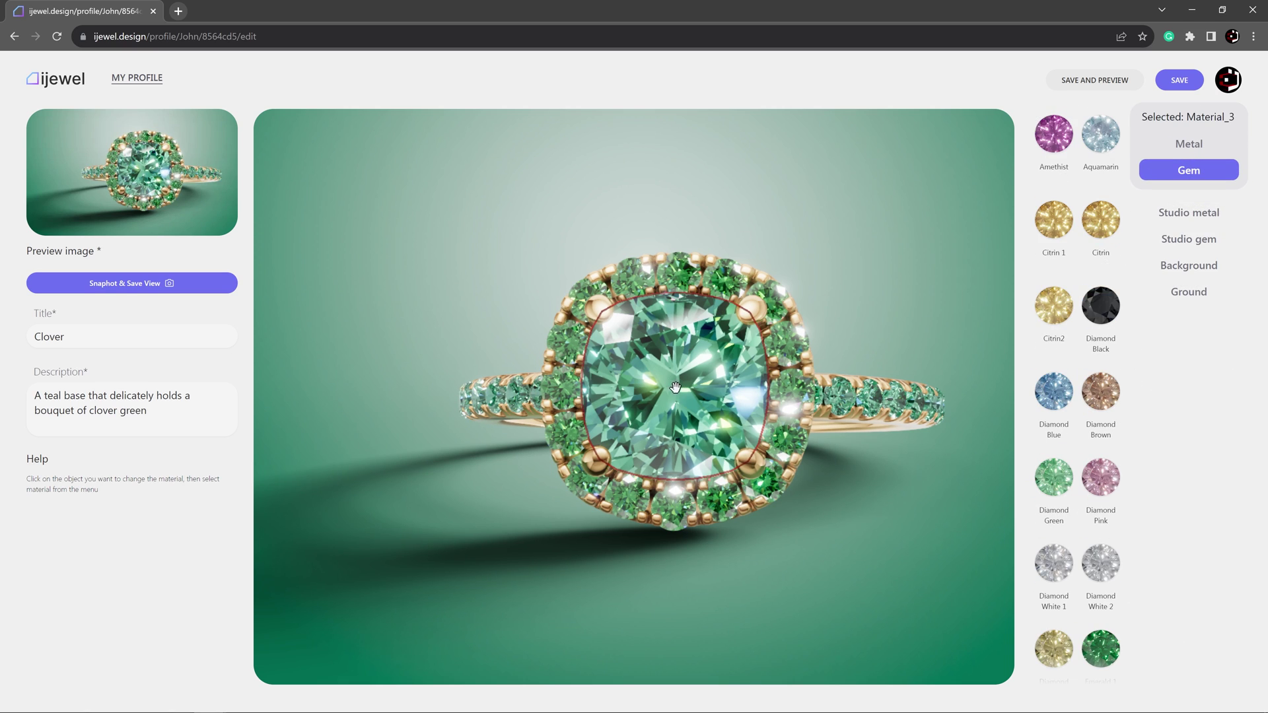
scroll(1080, 487, down, 6)
scroll(1080, 487, down, 2)
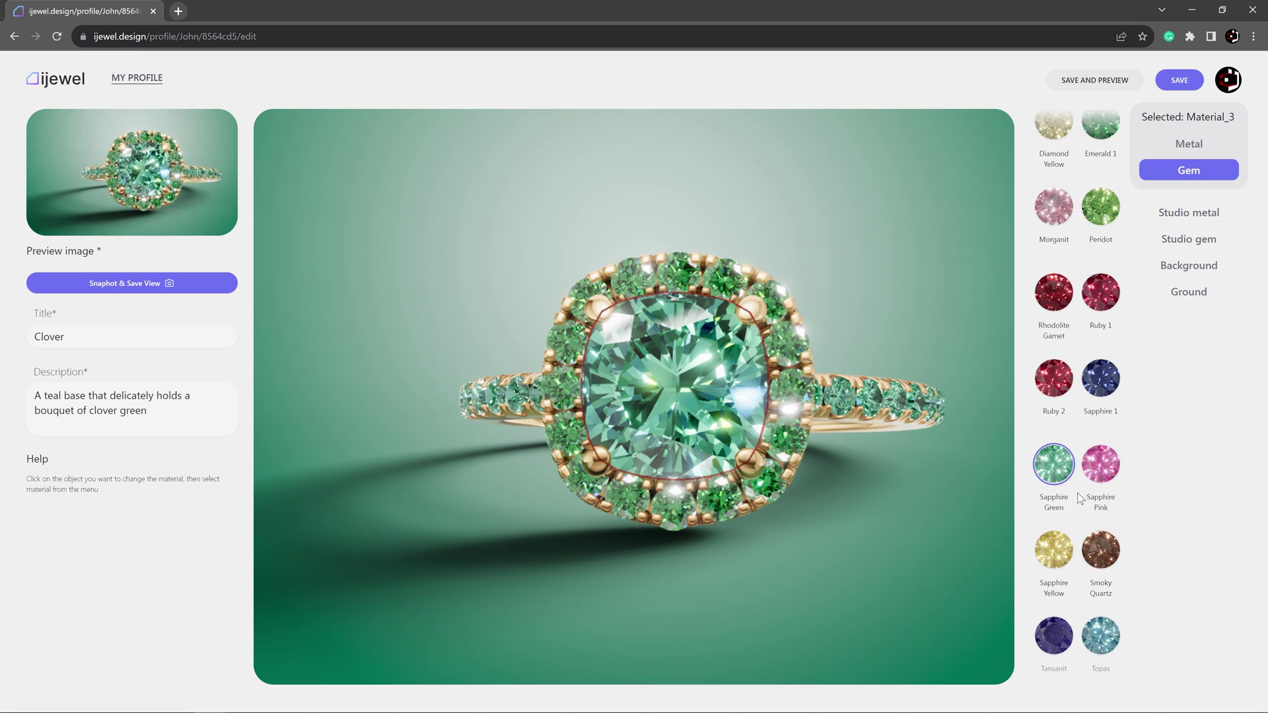
click(858, 395)
click(784, 344)
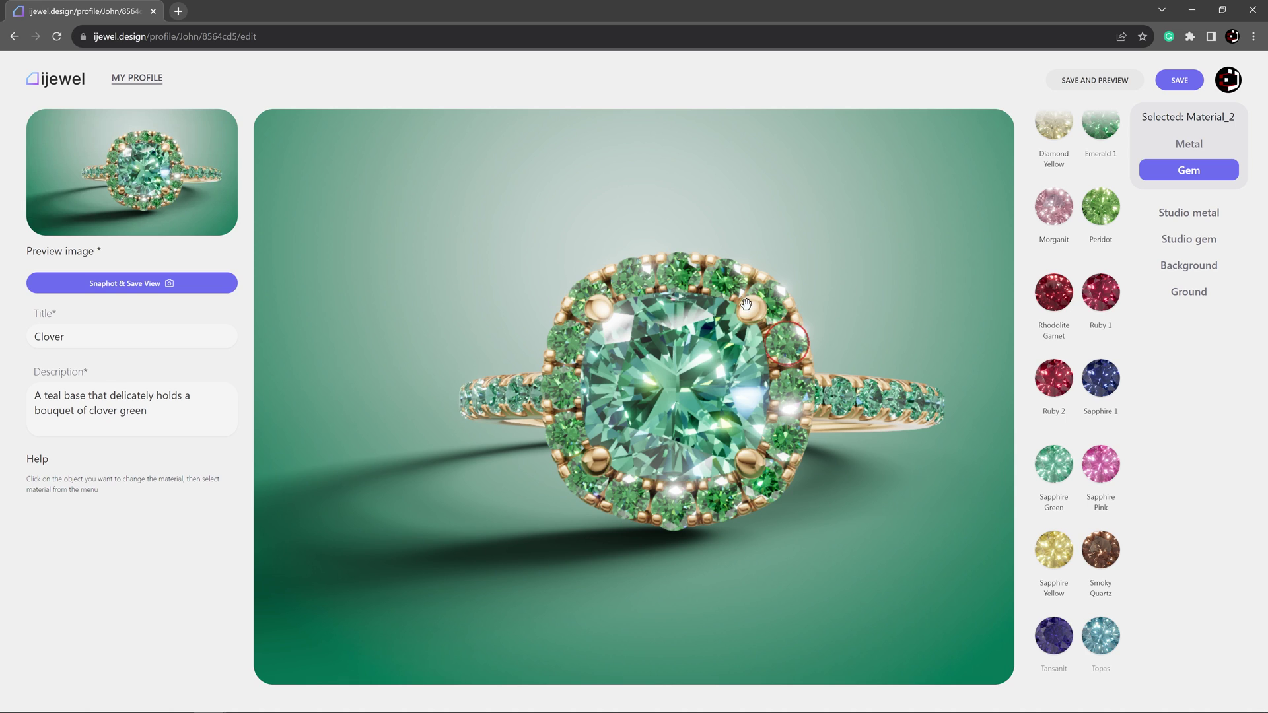
scroll(1099, 441, up, 8)
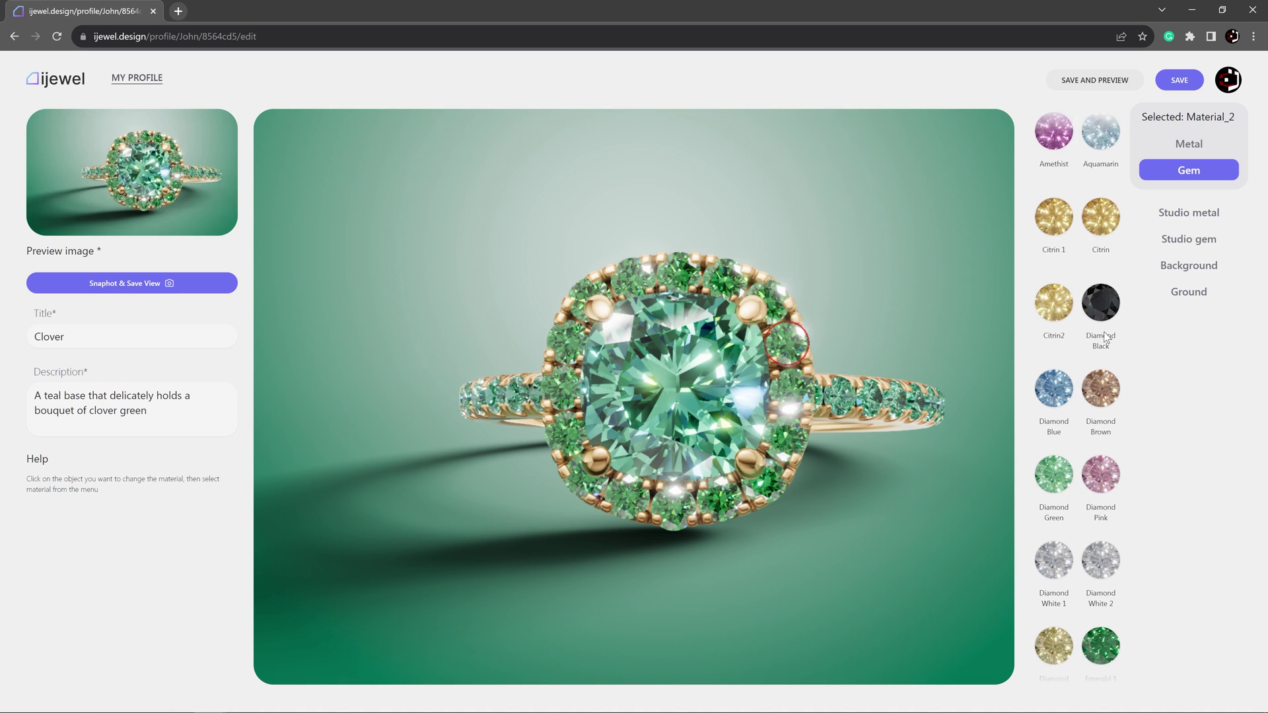
scroll(1105, 337, down, 10)
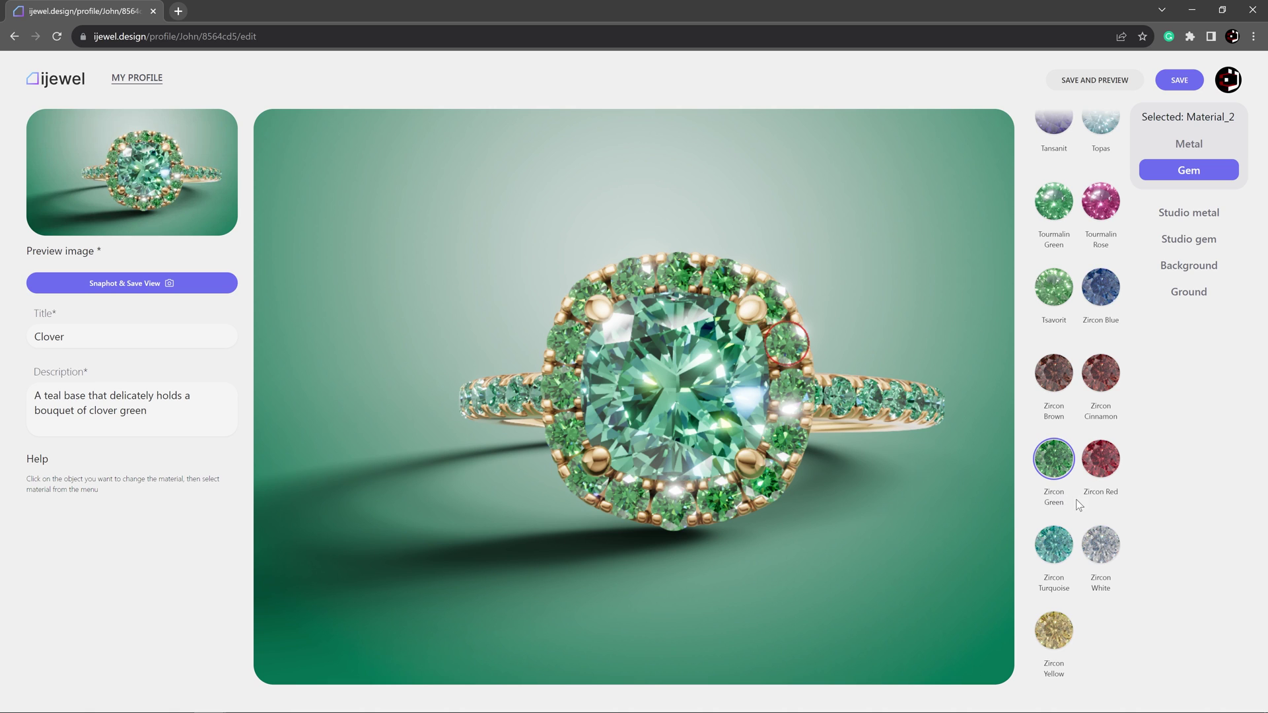
click(753, 307)
scroll(1042, 443, up, 8)
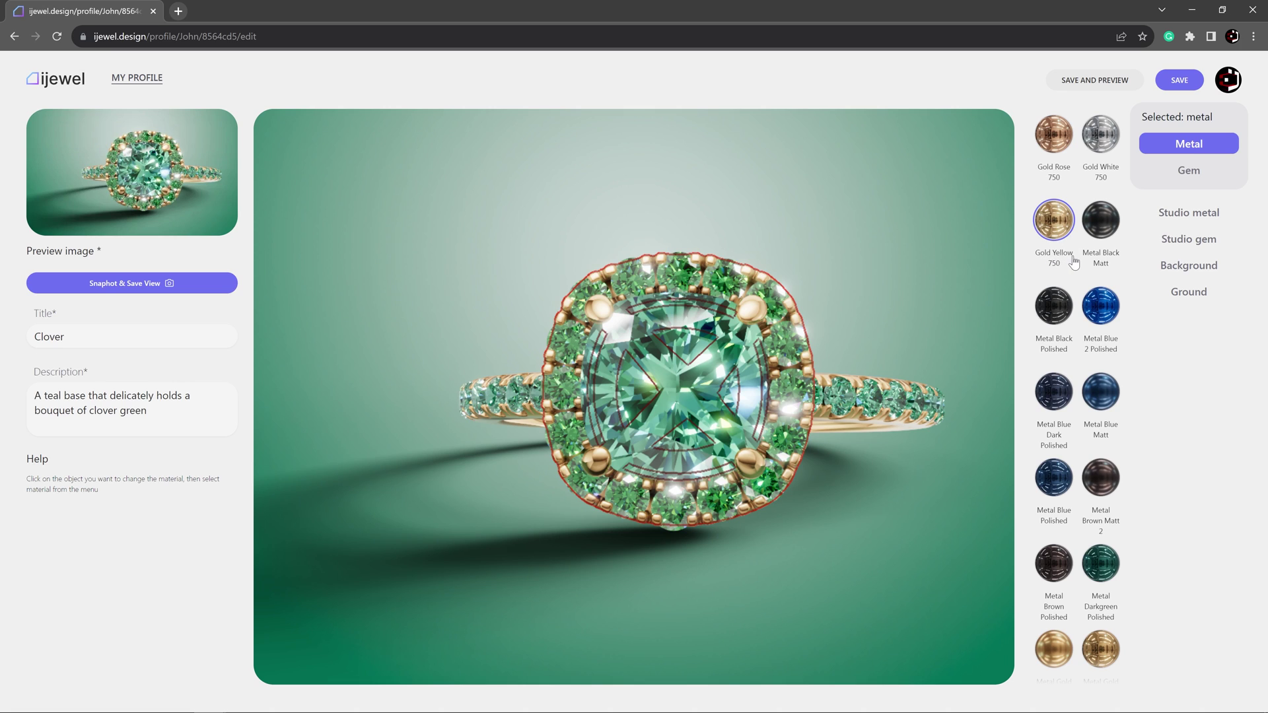
Step: Leave the editor for the profile page via MY PROFILE
click(137, 79)
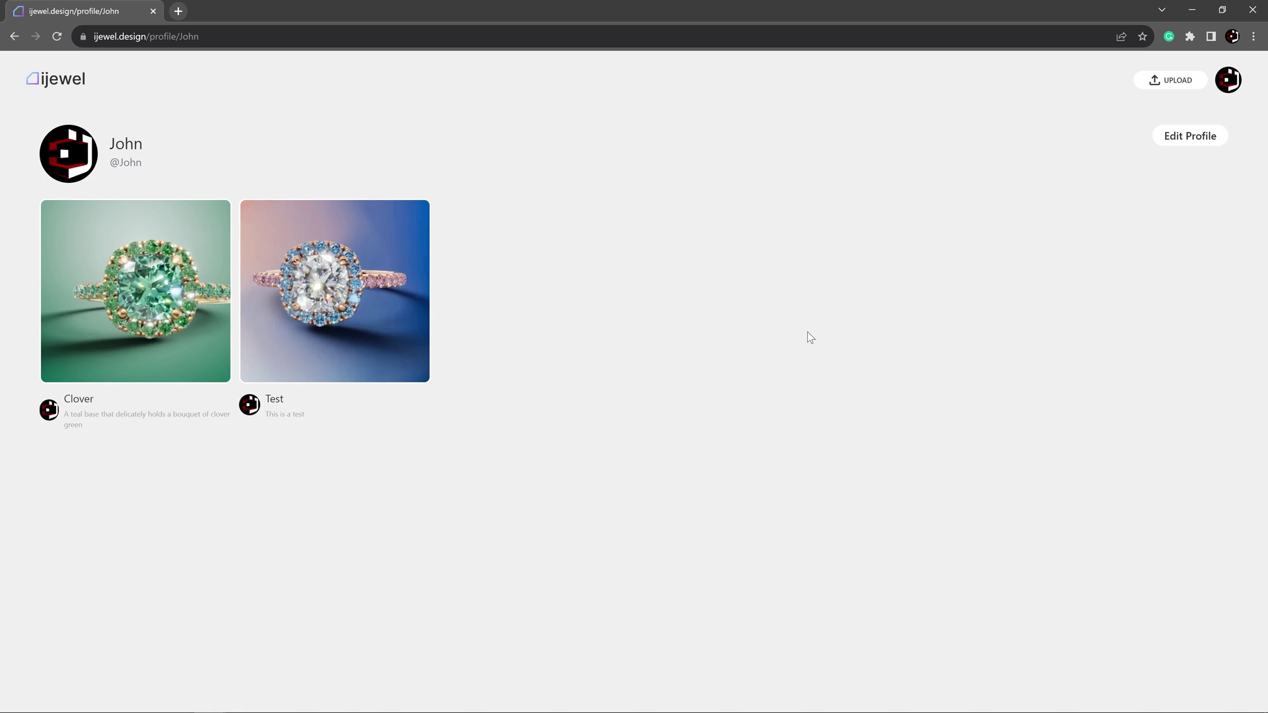